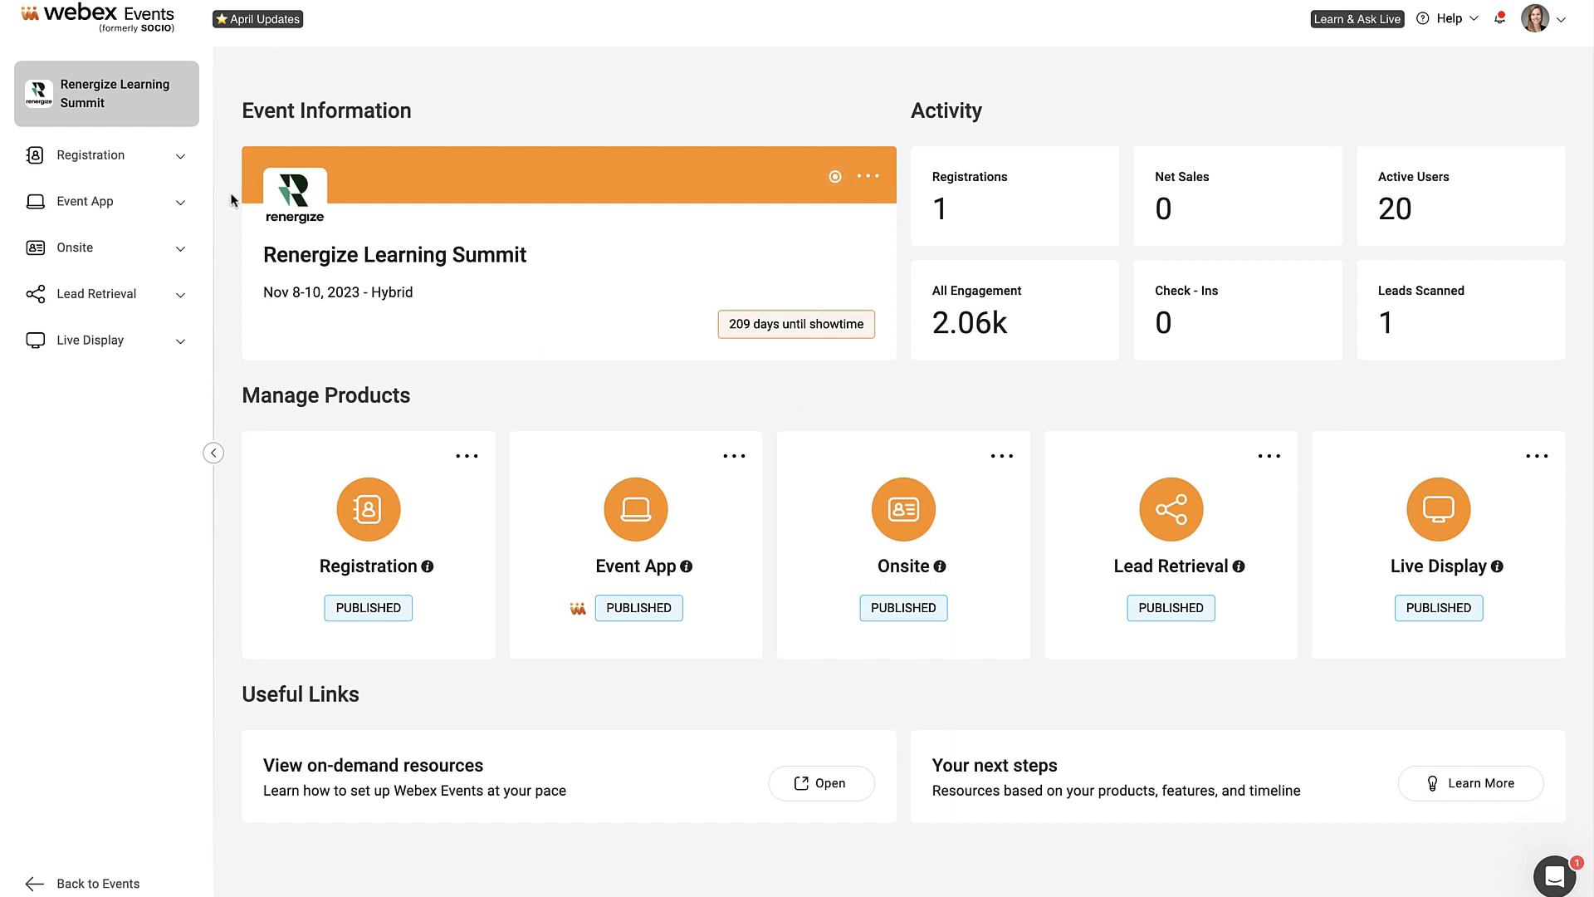
Step: Open the question list of the event's registration checkout forms
click(180, 158)
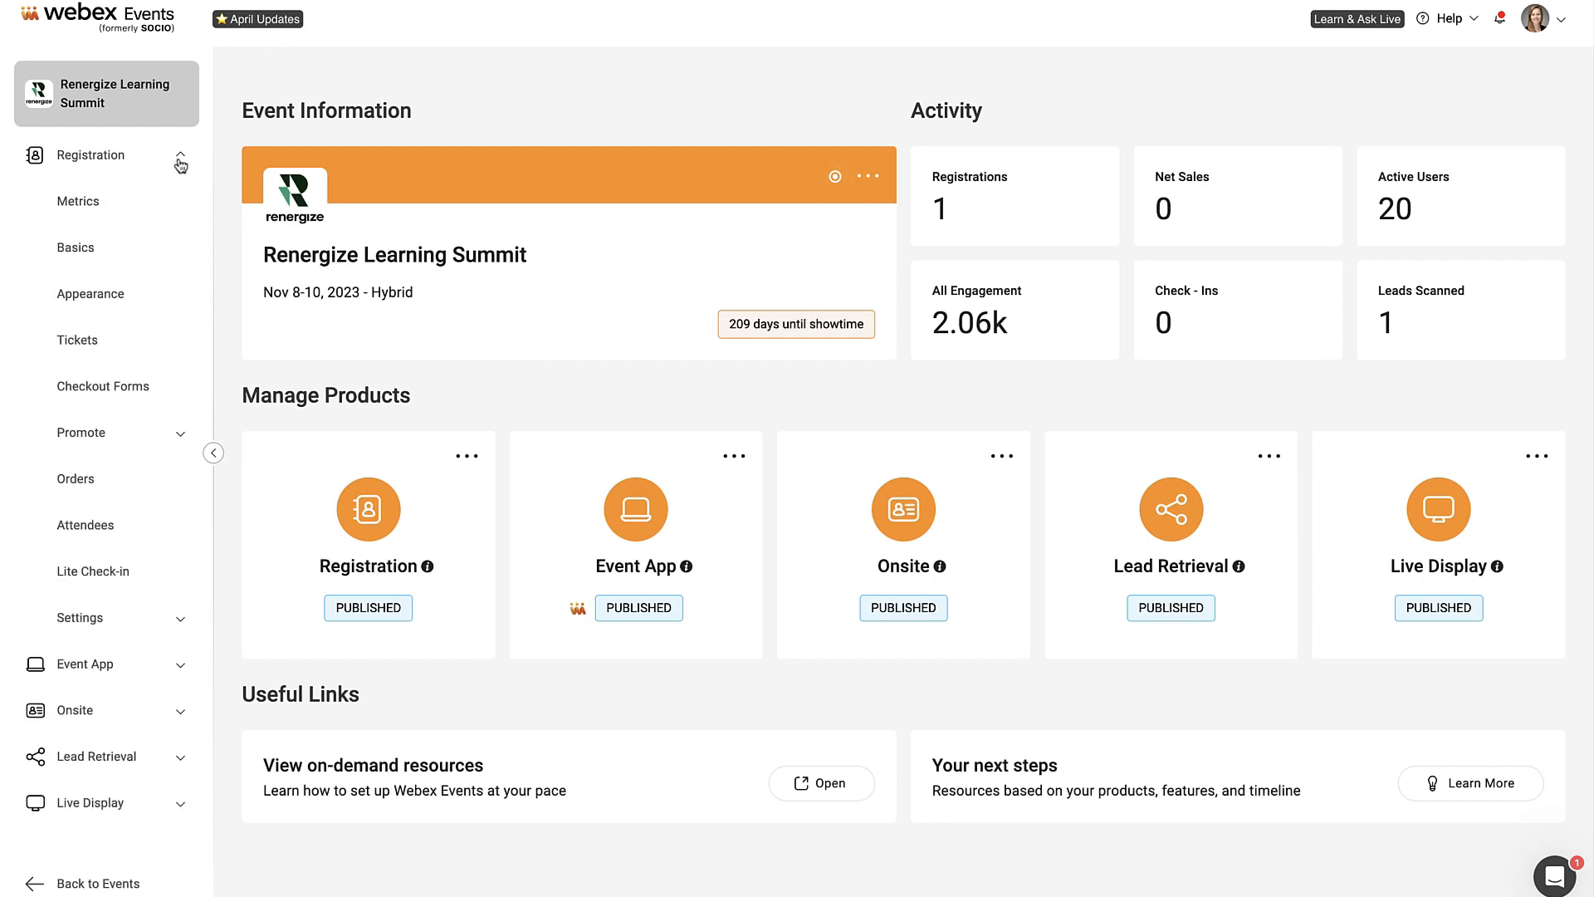
click(127, 396)
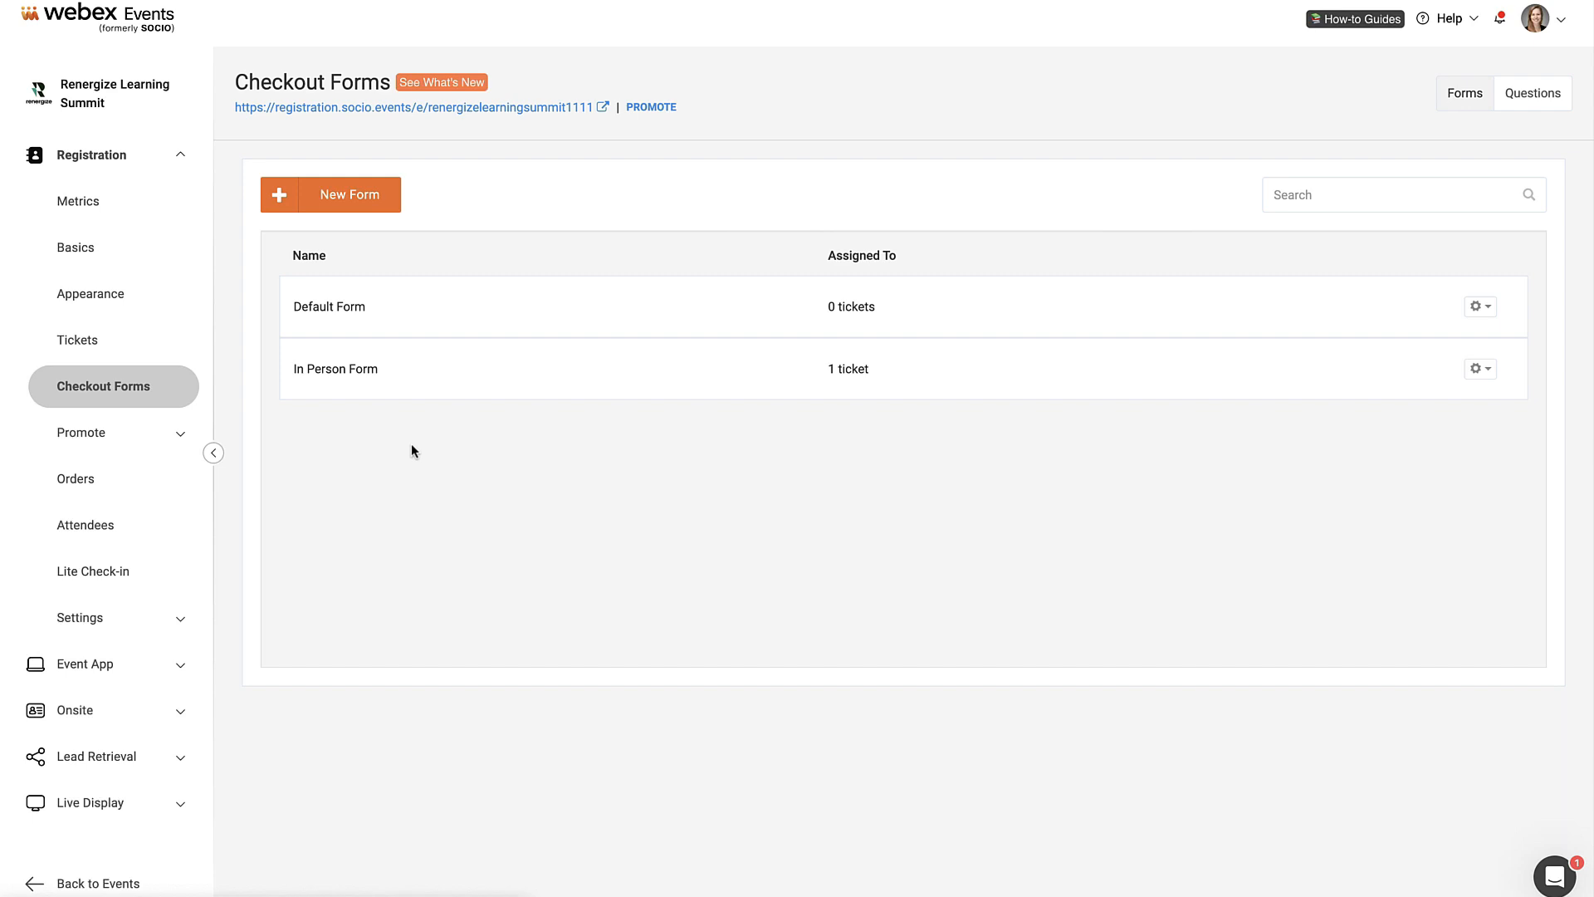
click(1558, 101)
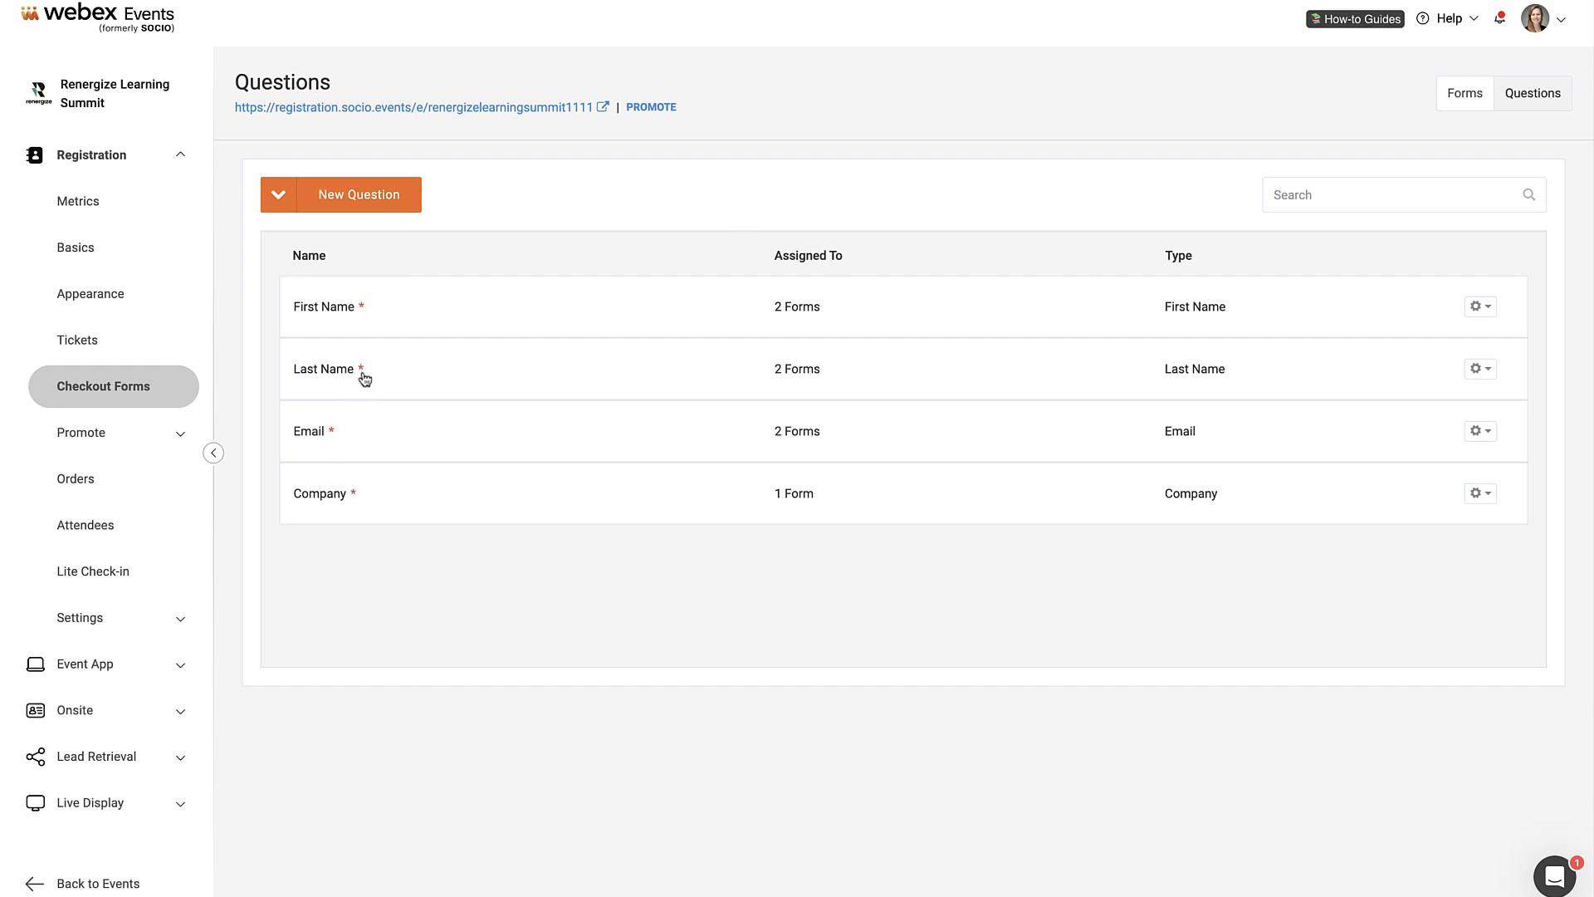
Step: Create a Checkbox Select question with the label title "Will you be attending the Networking Dinner?"
click(278, 196)
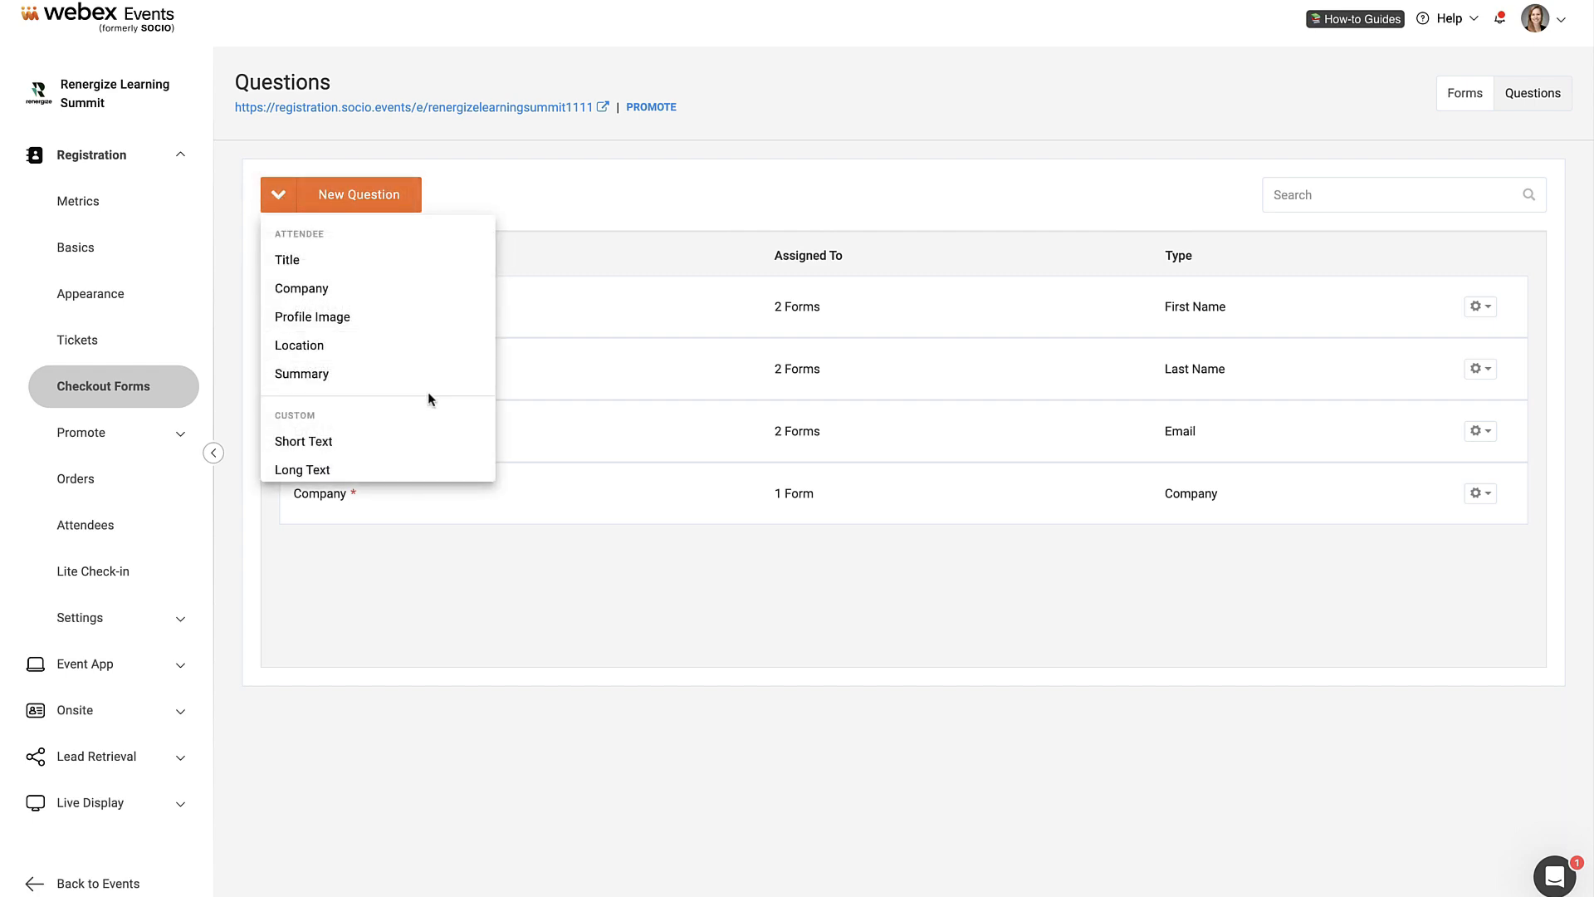
scroll(431, 399, down, 2)
scroll(431, 399, down, 3)
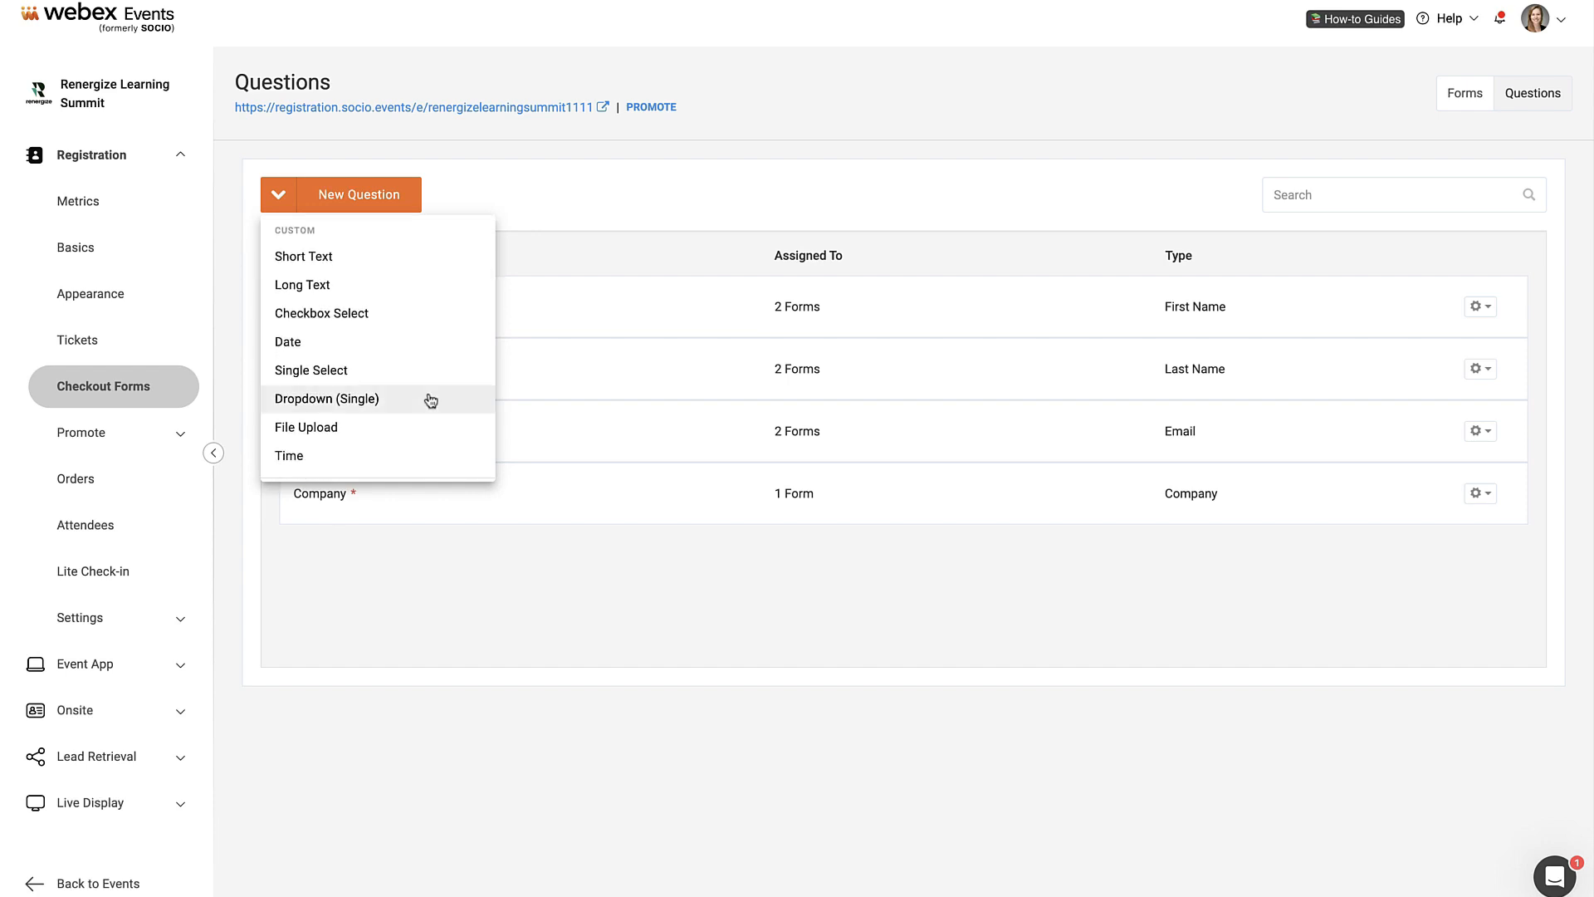
click(391, 313)
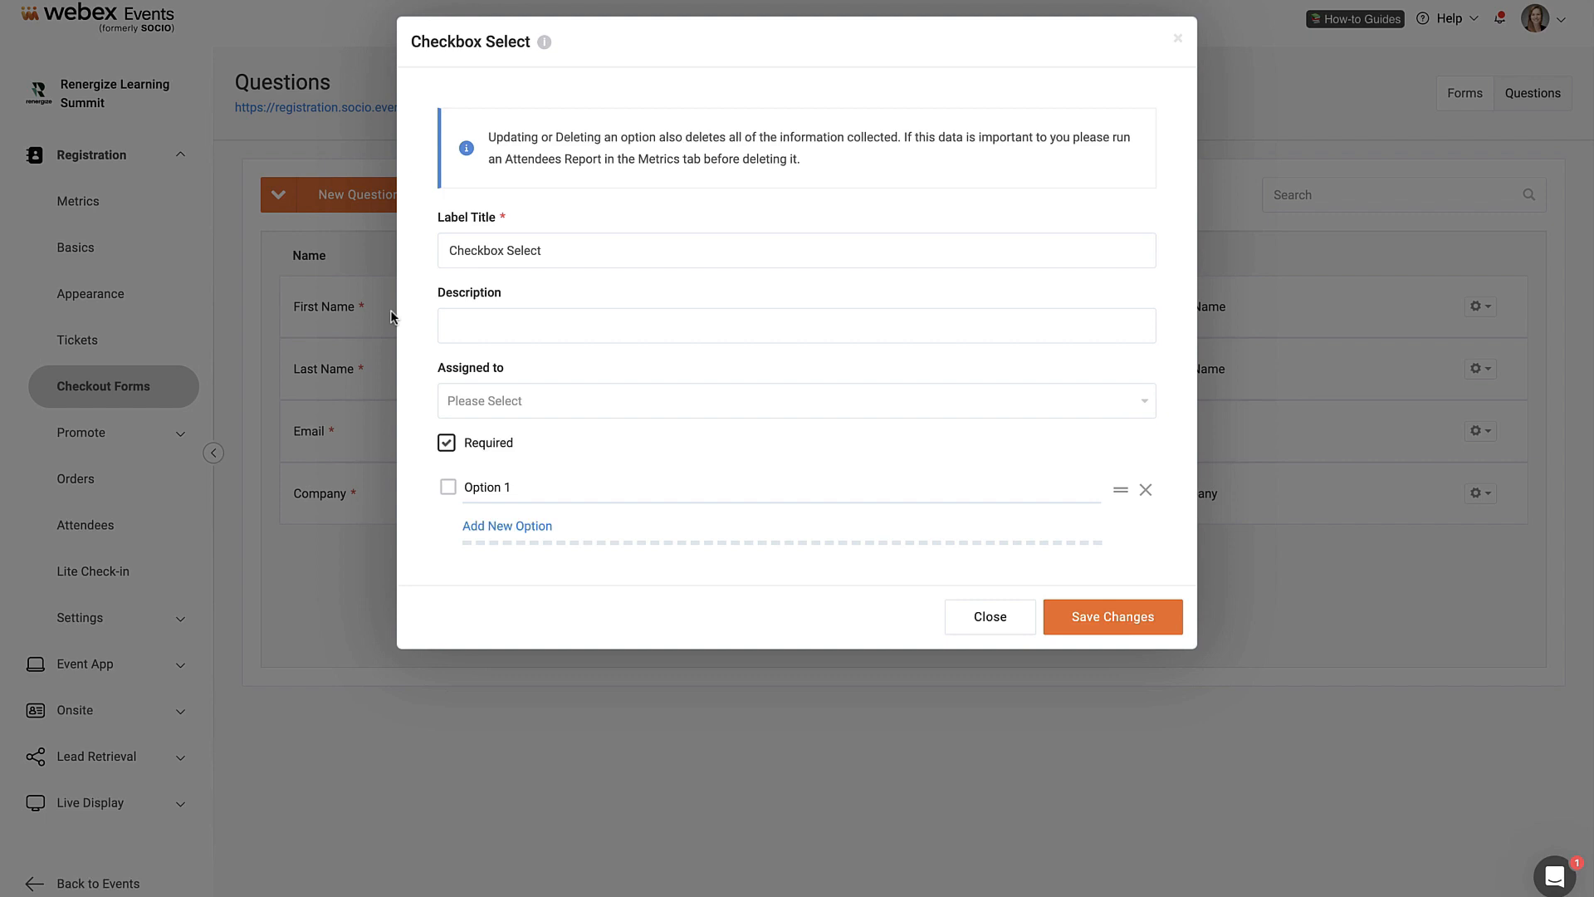
triple_click(510, 257)
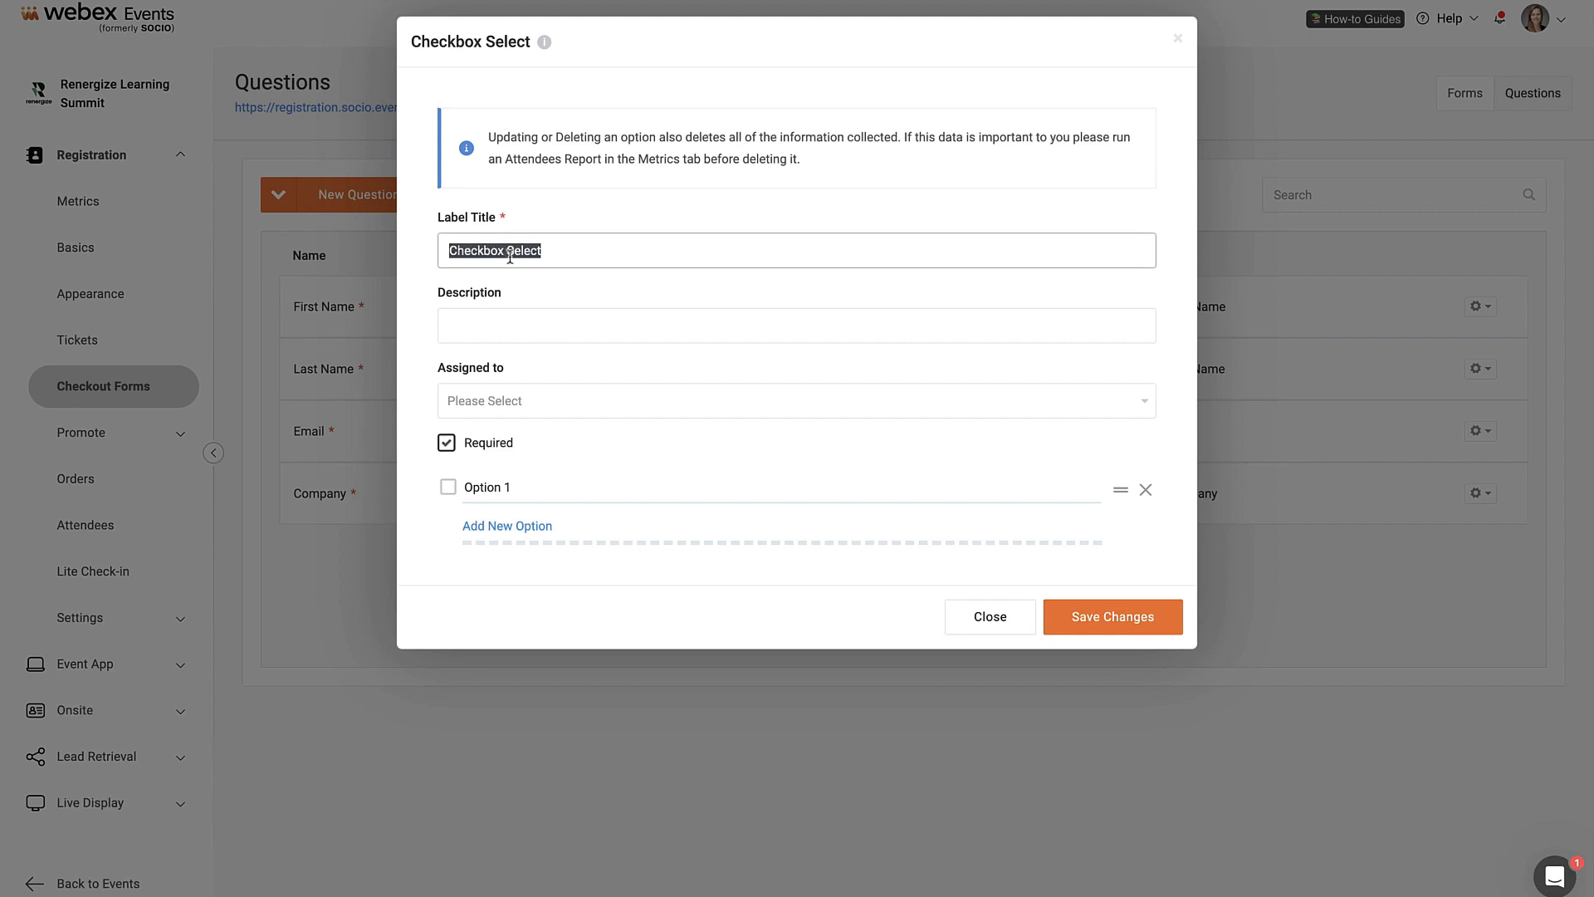
key(BackSpace)
text(Will you be attending th)
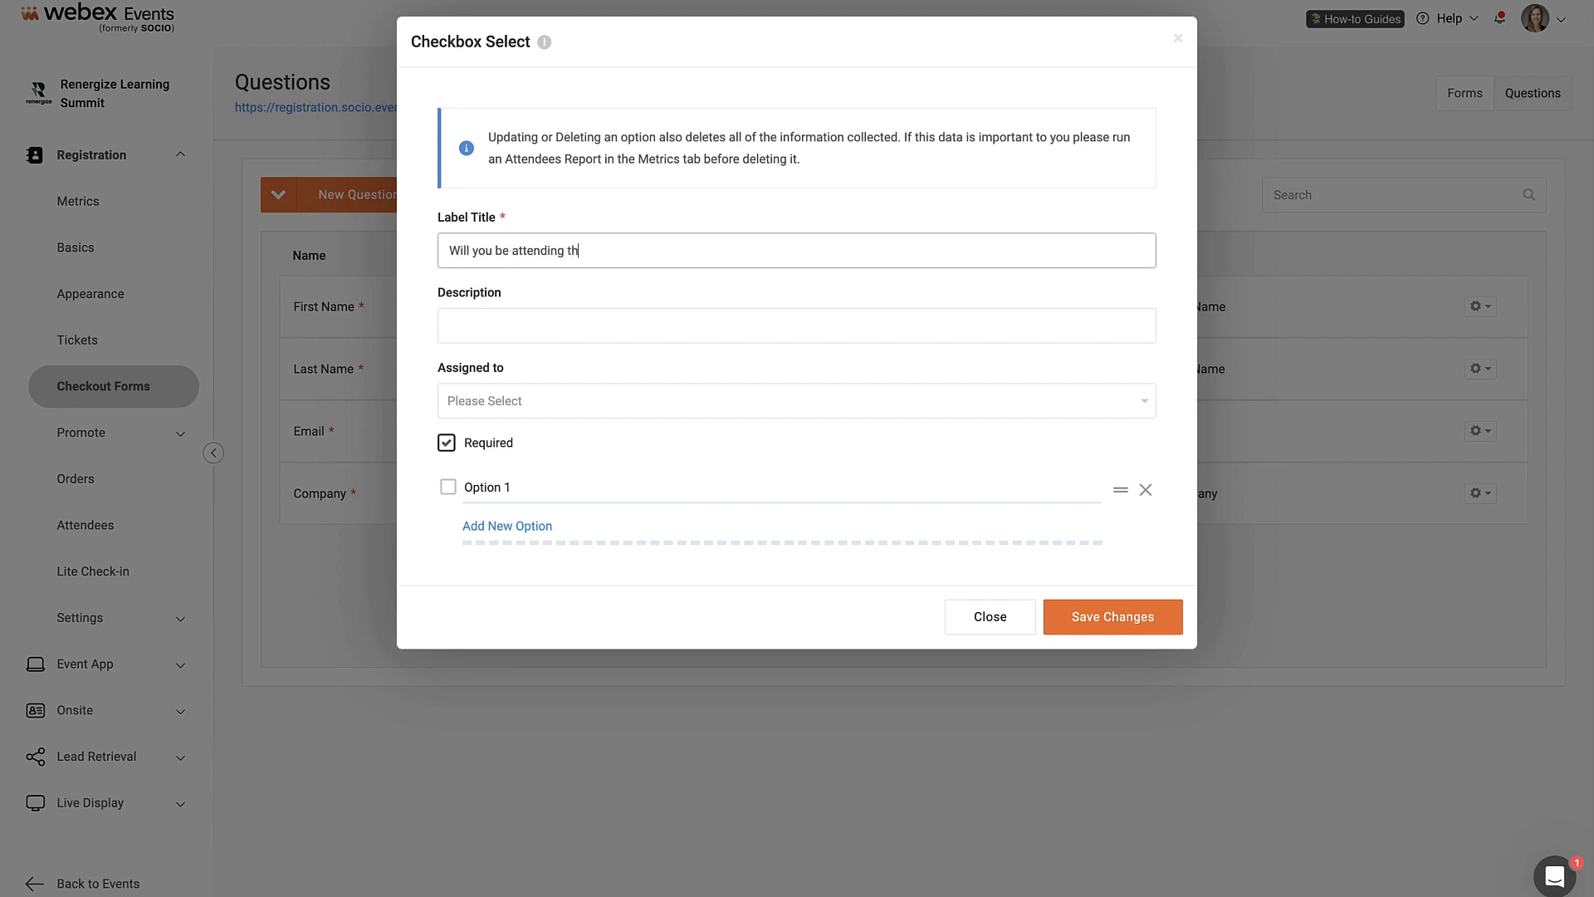
text(e Networking Dinner?)
Step: Give the question the description "Networking dinner selection" and assign it to the In Person Form
click(508, 329)
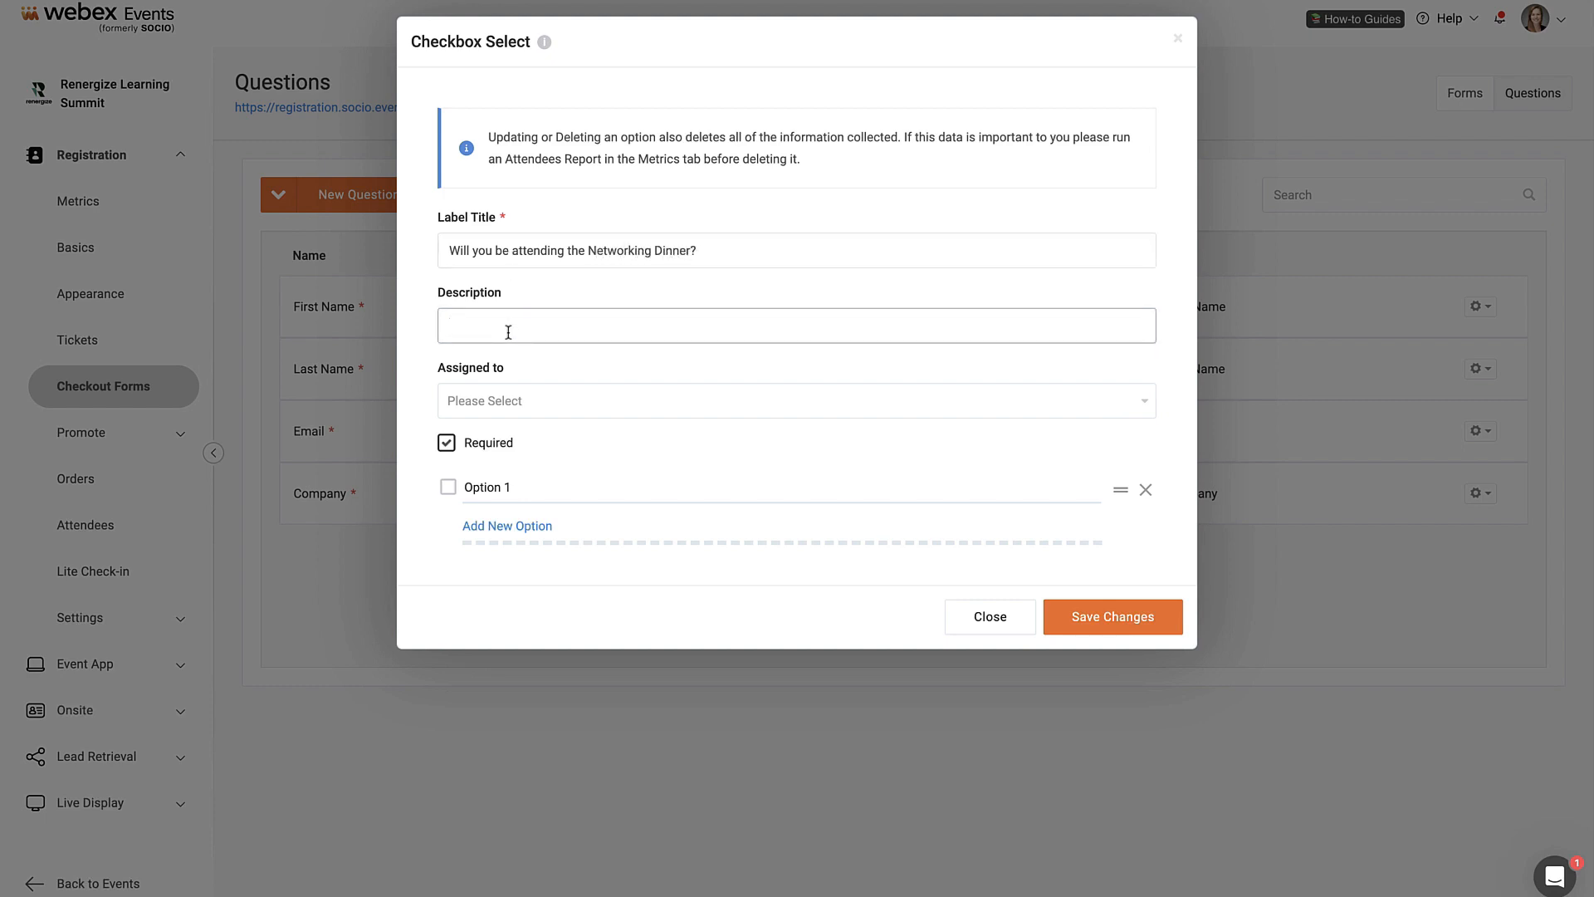
text(Networking dinner selection)
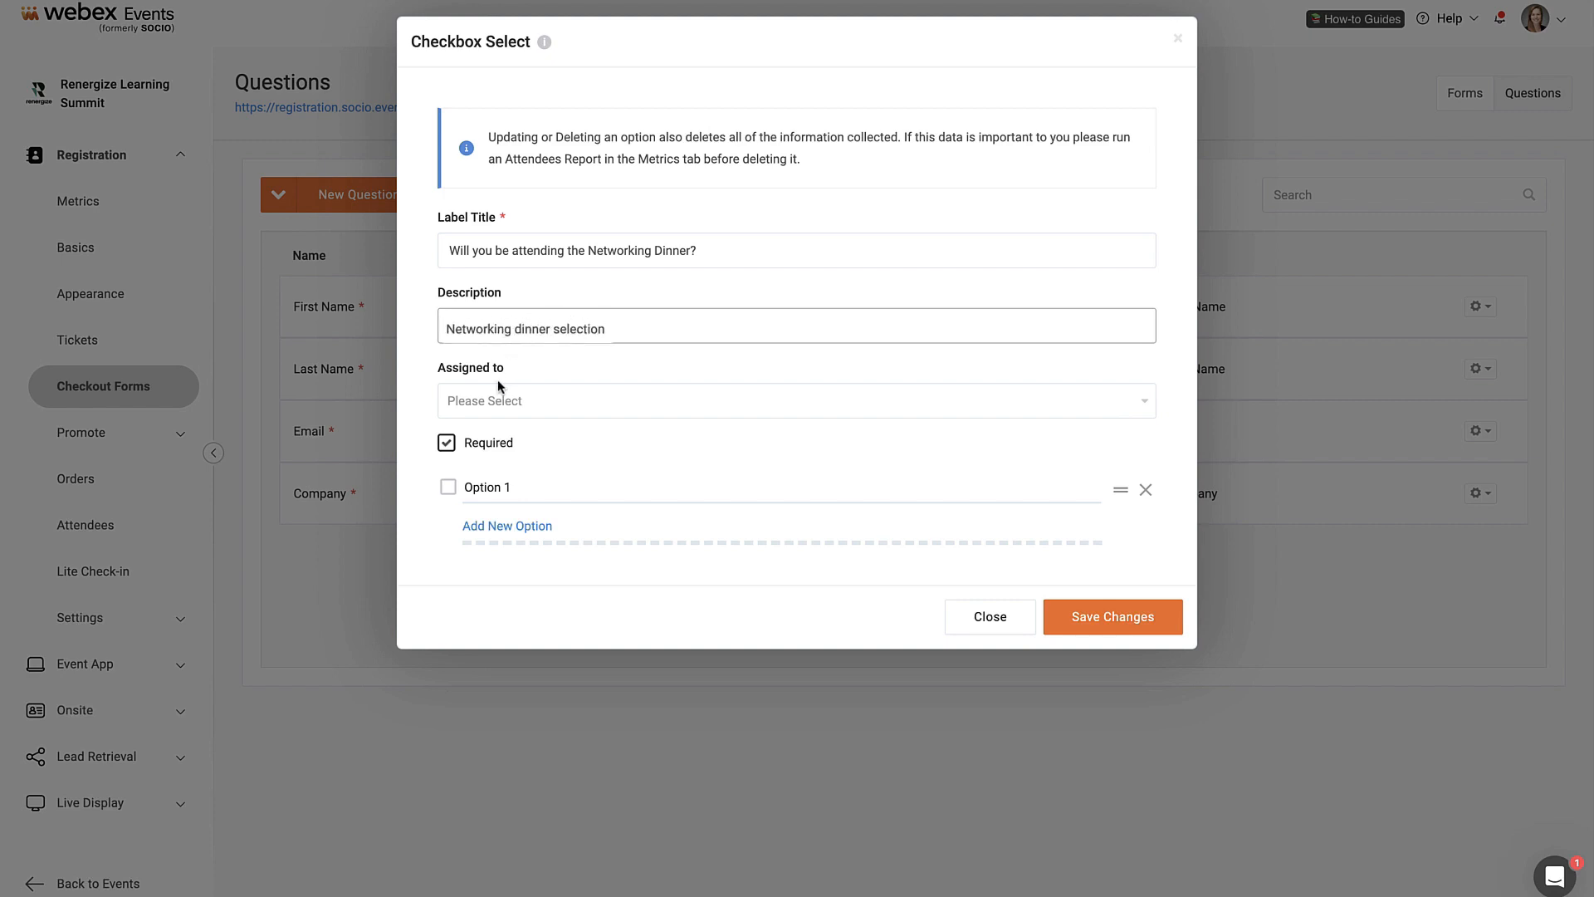
click(510, 401)
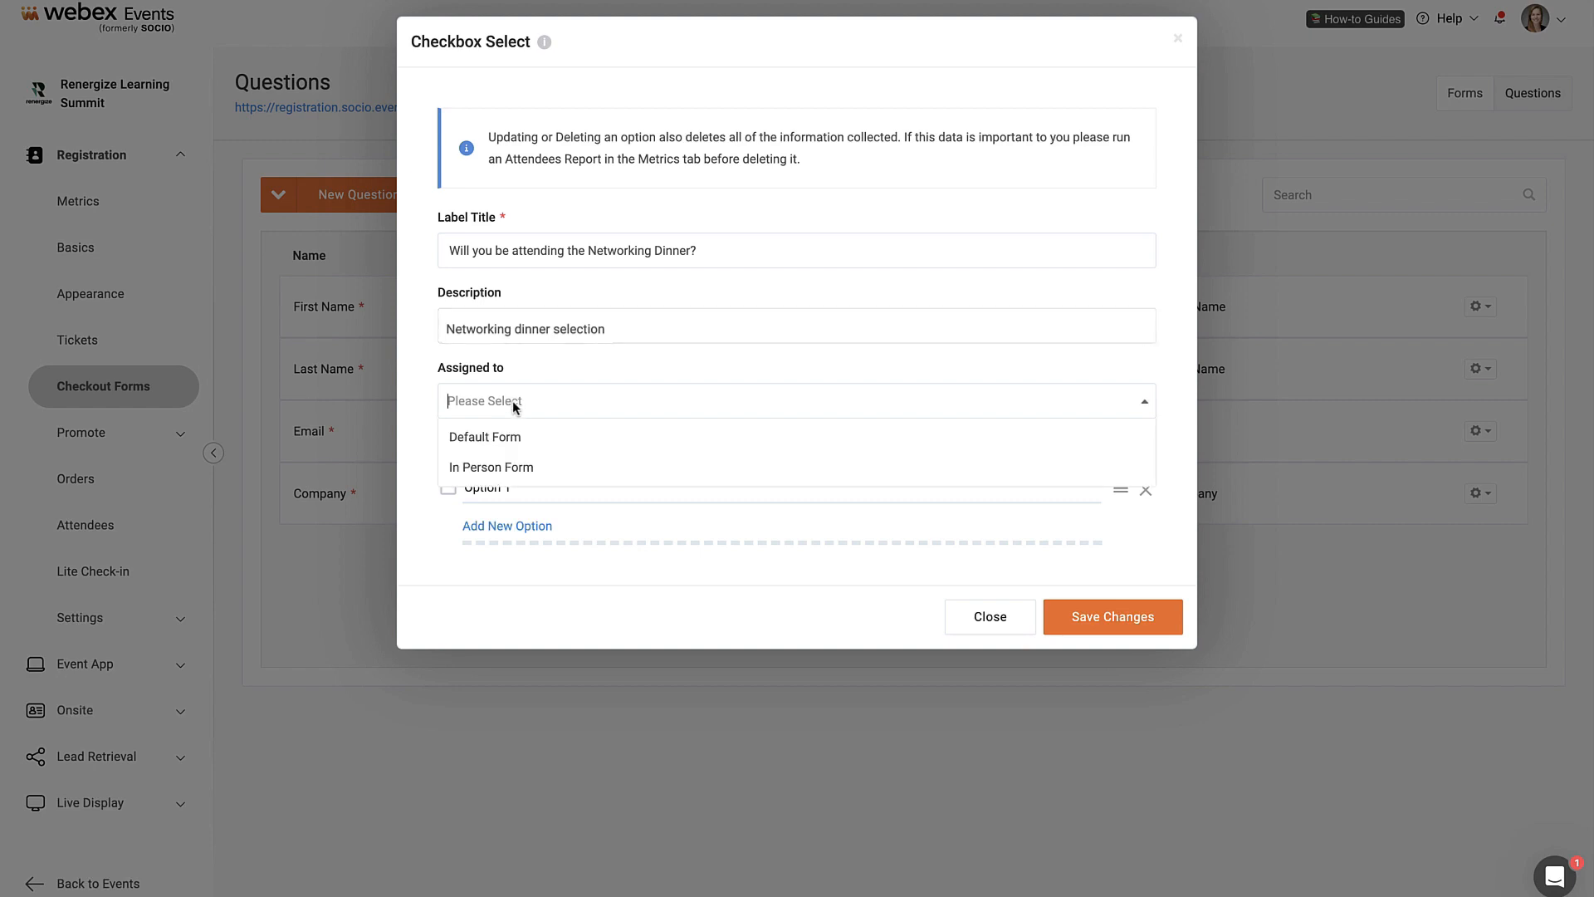
click(507, 470)
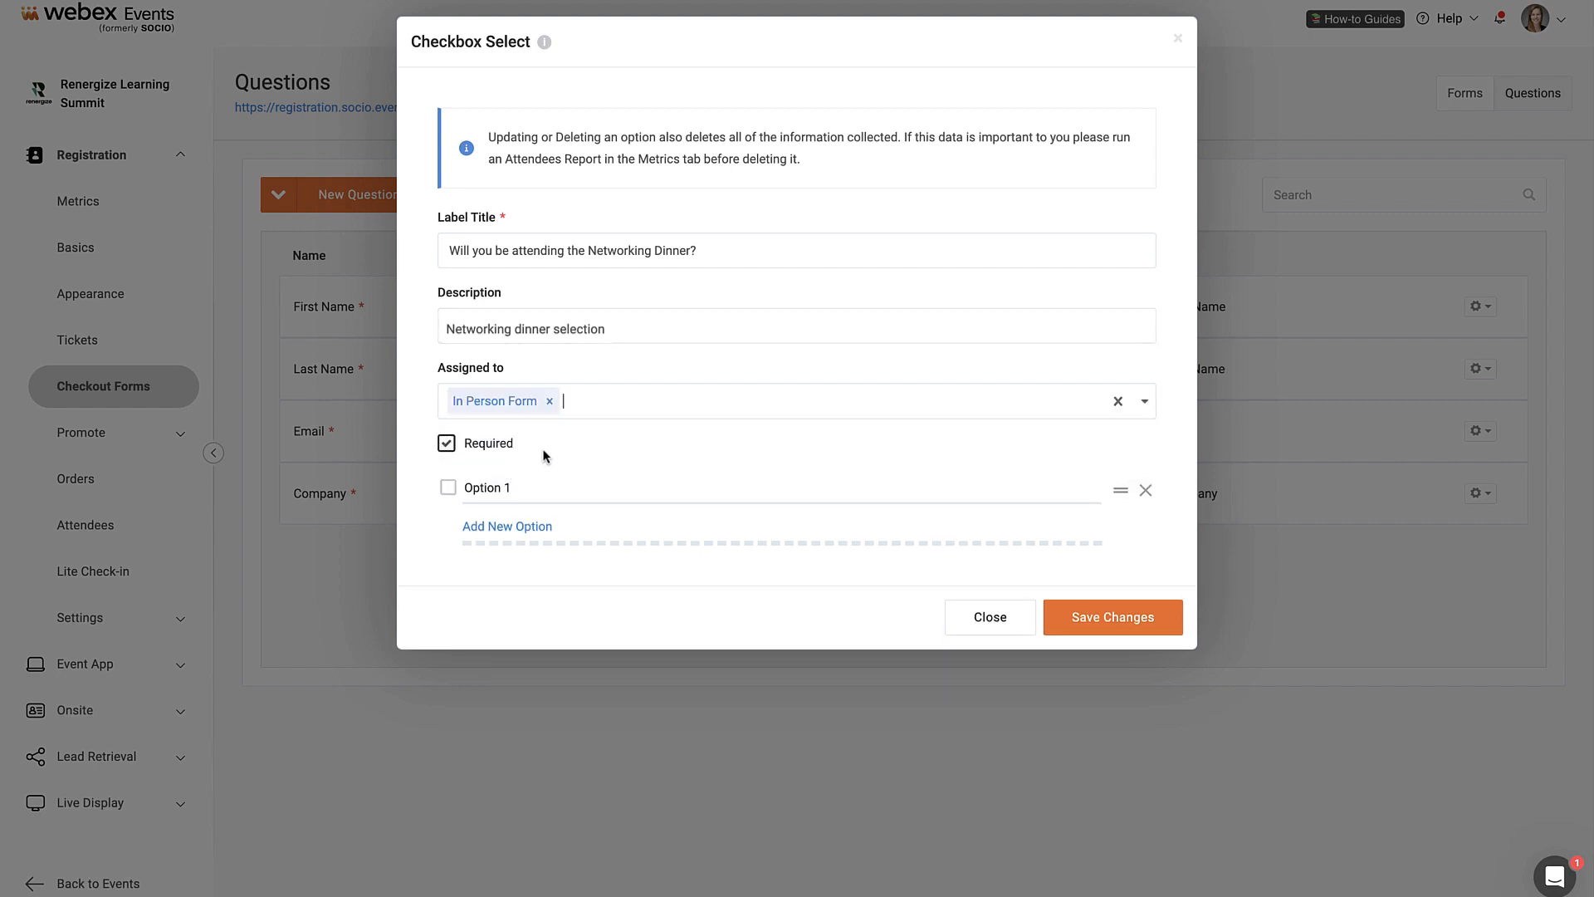
Step: Set the networking dinner question's answer options to Yes and No and save the question
click(450, 446)
triple_click(490, 487)
text(Yes)
click(507, 526)
triple_click(496, 535)
text(No)
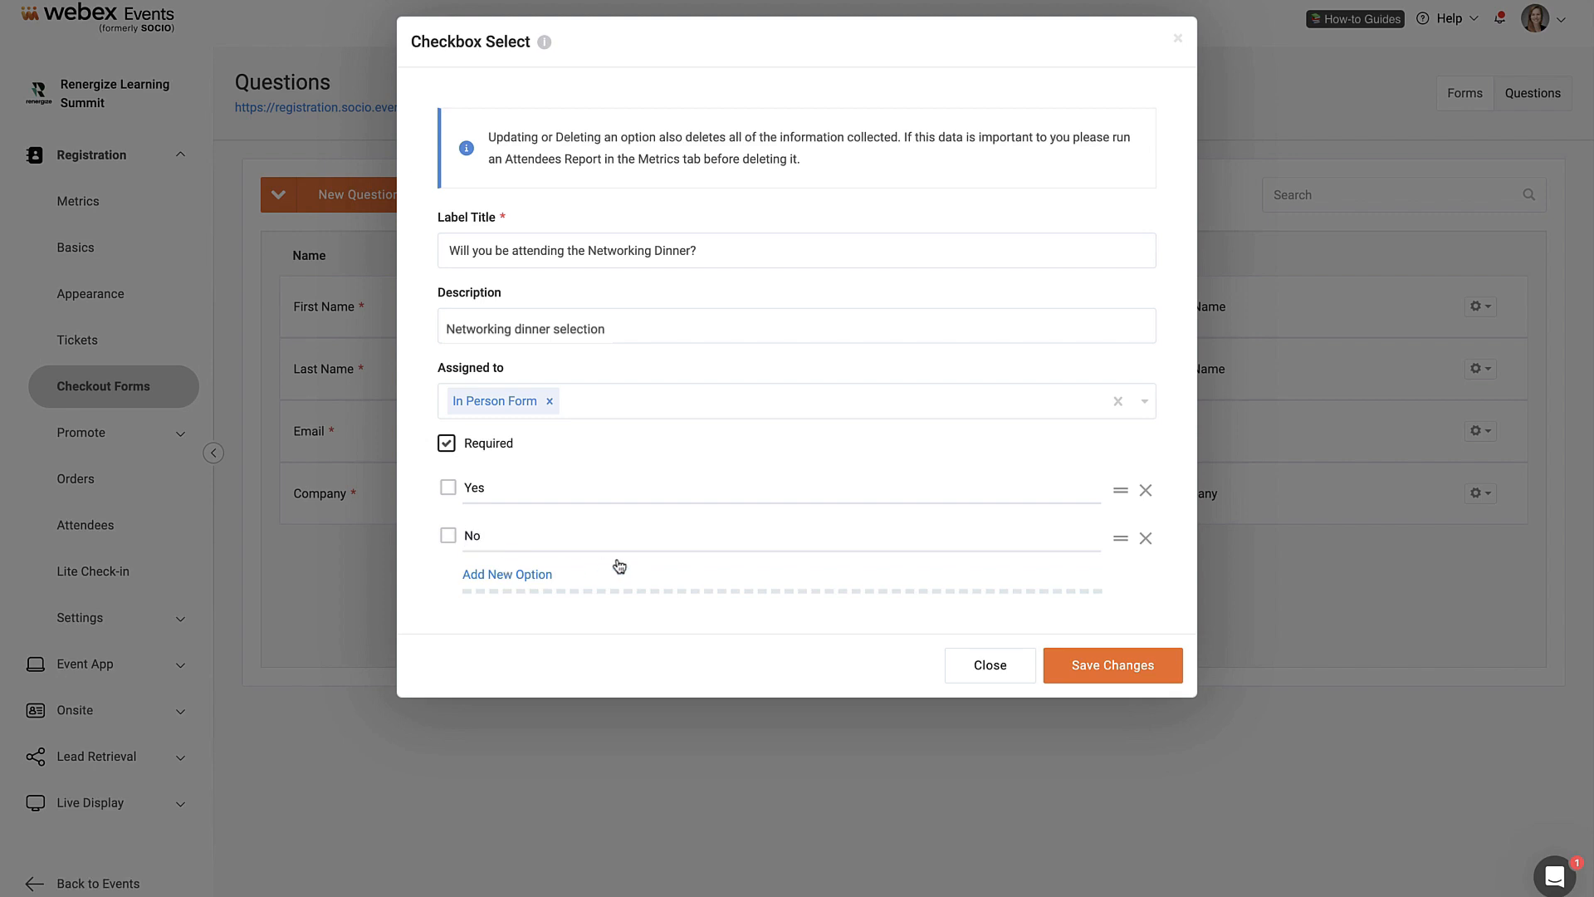
click(1174, 669)
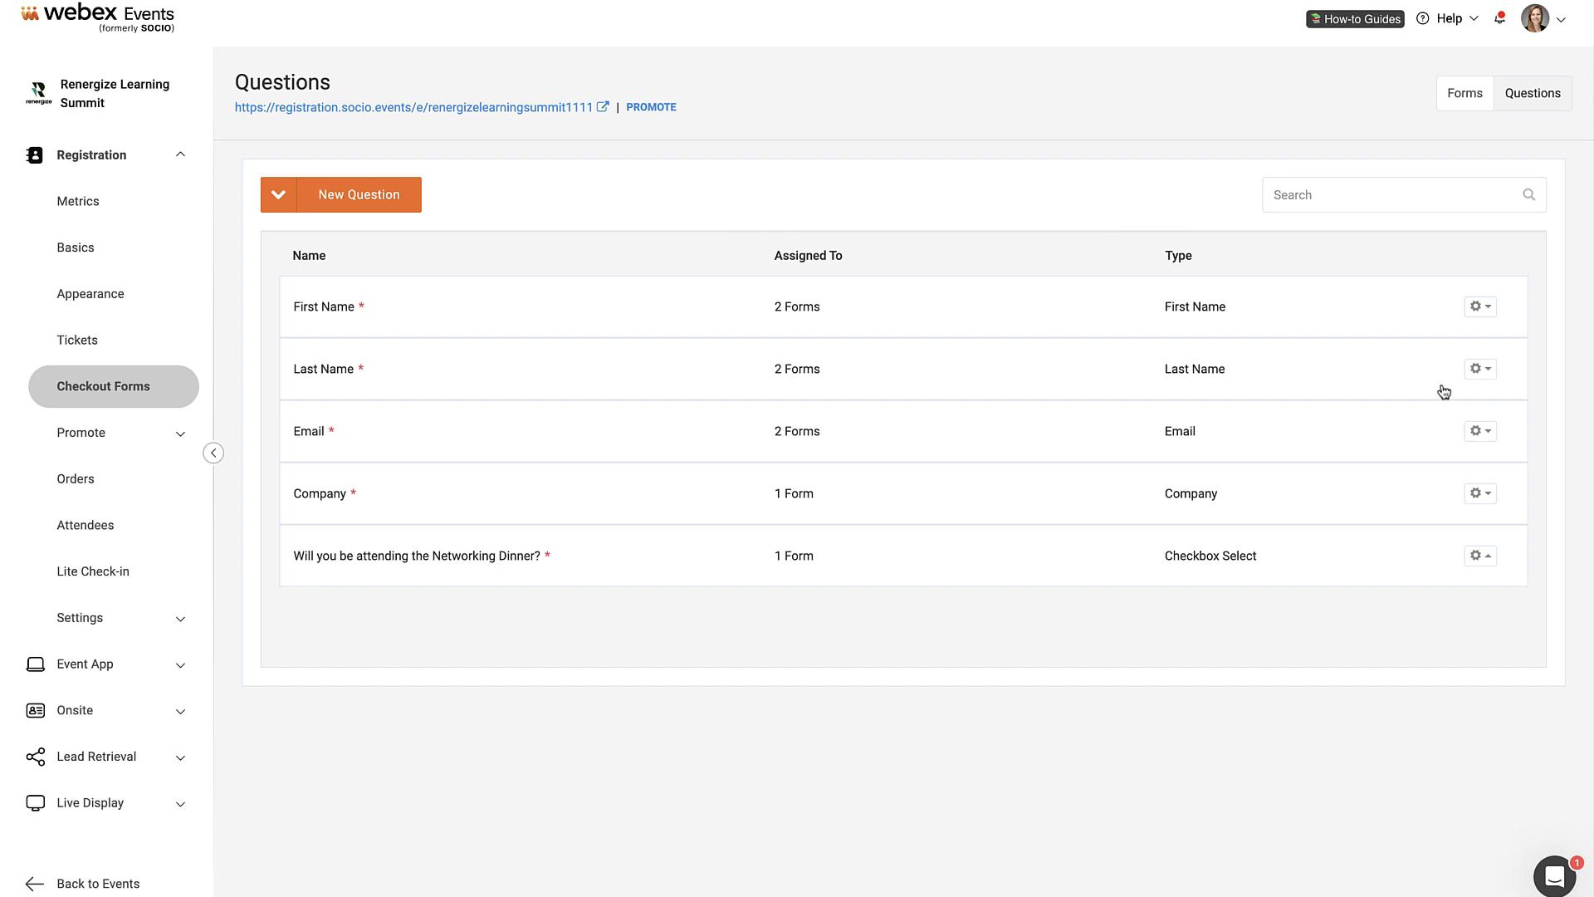
click(1480, 370)
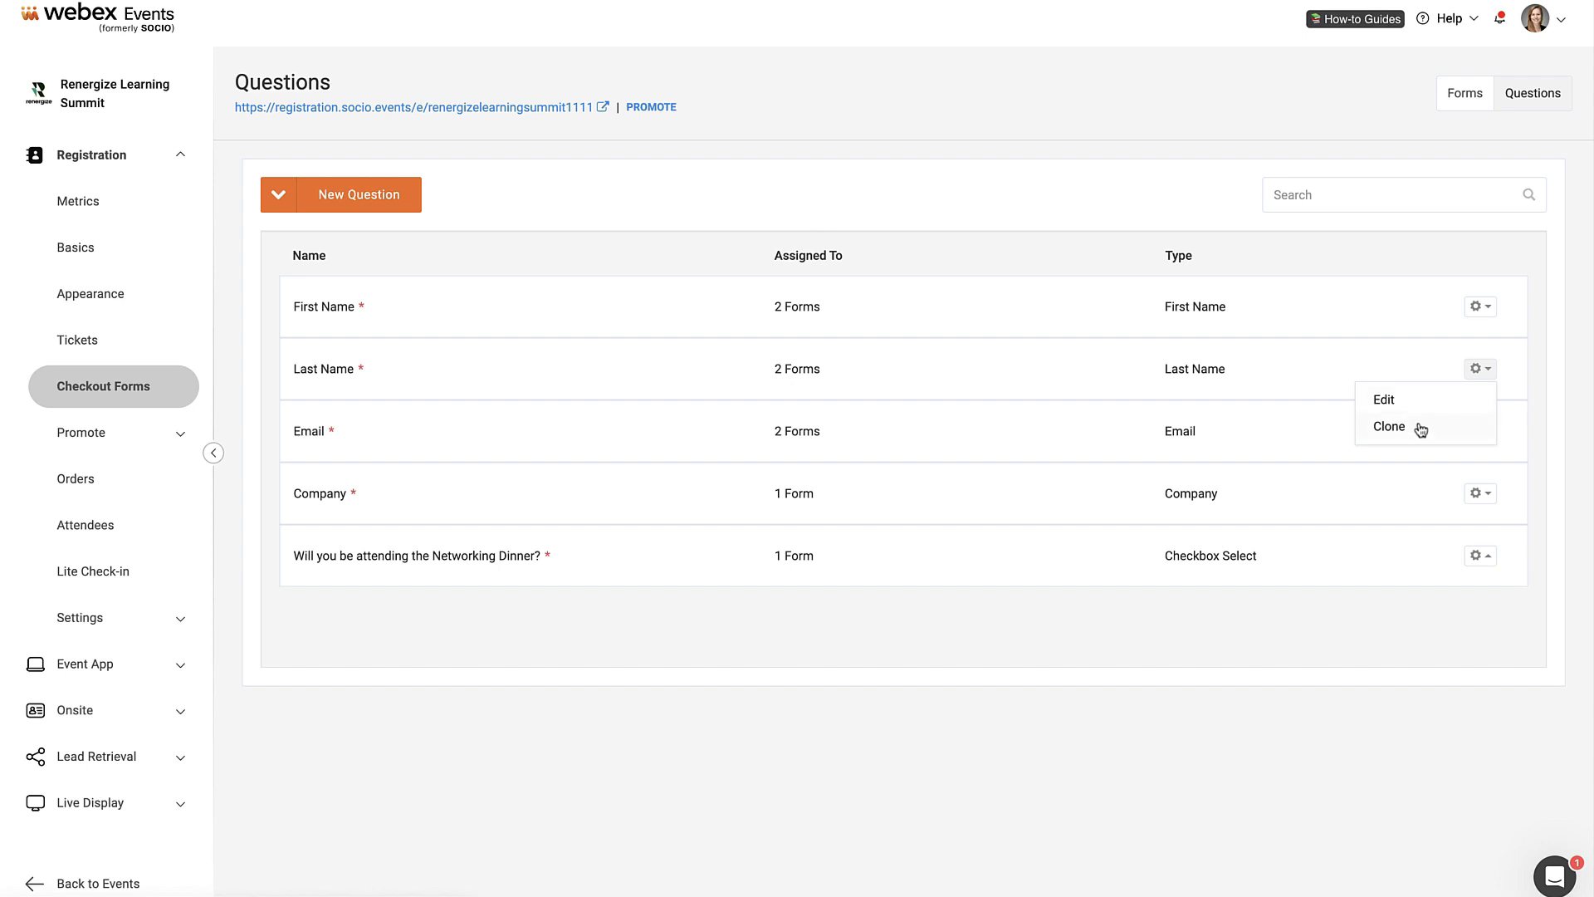
click(1355, 655)
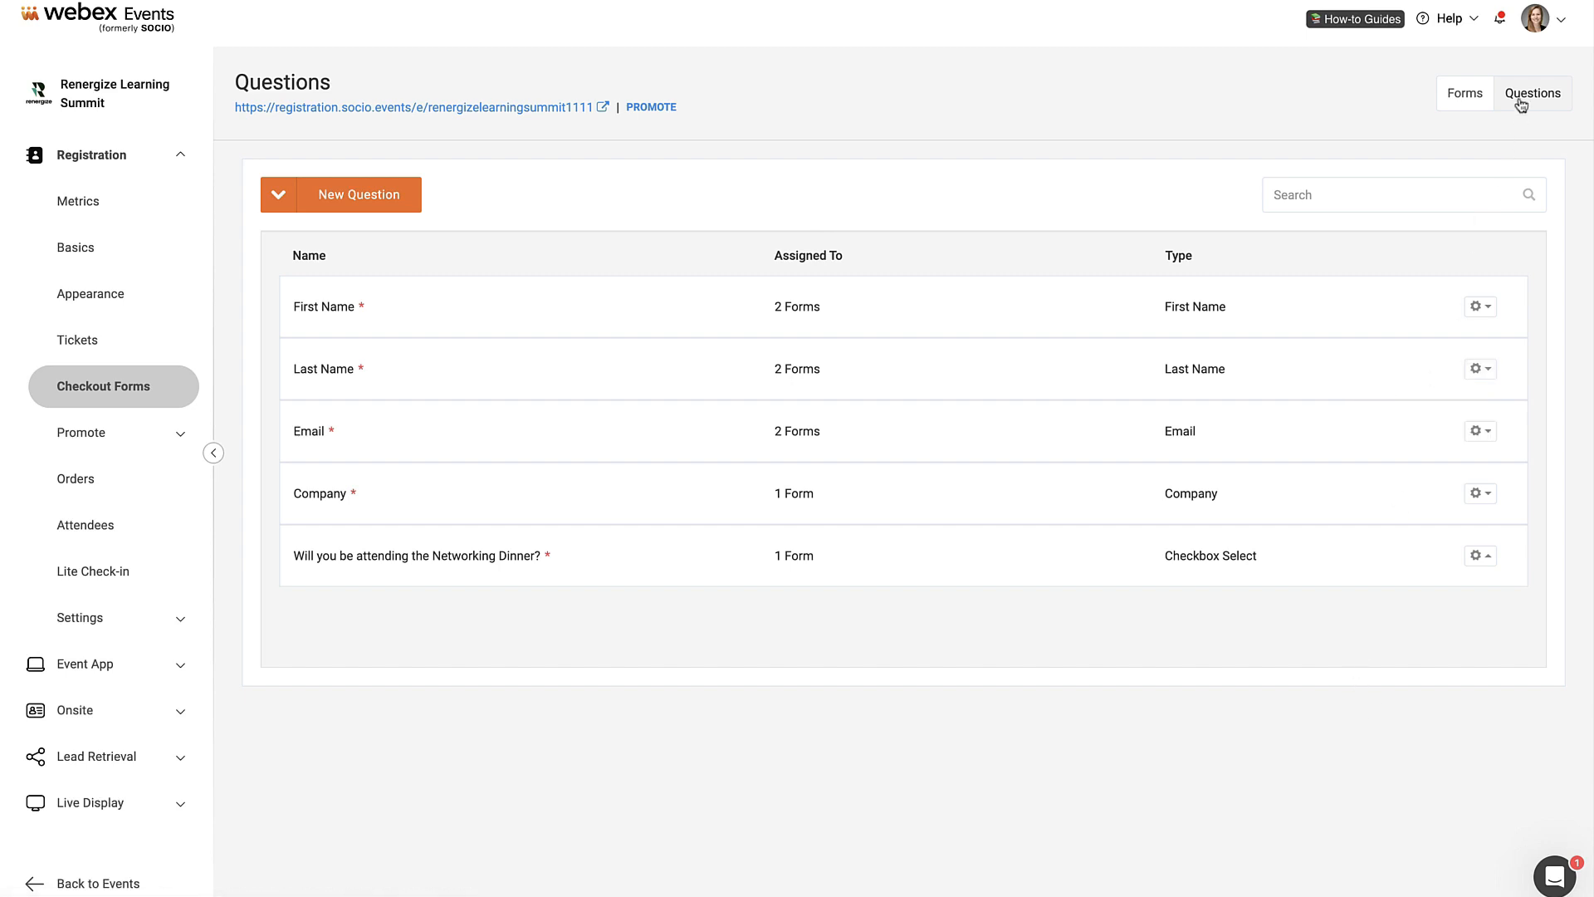
Step: Create another Checkbox Select question with the label title "Do you have any dietary restrictions?"
click(273, 200)
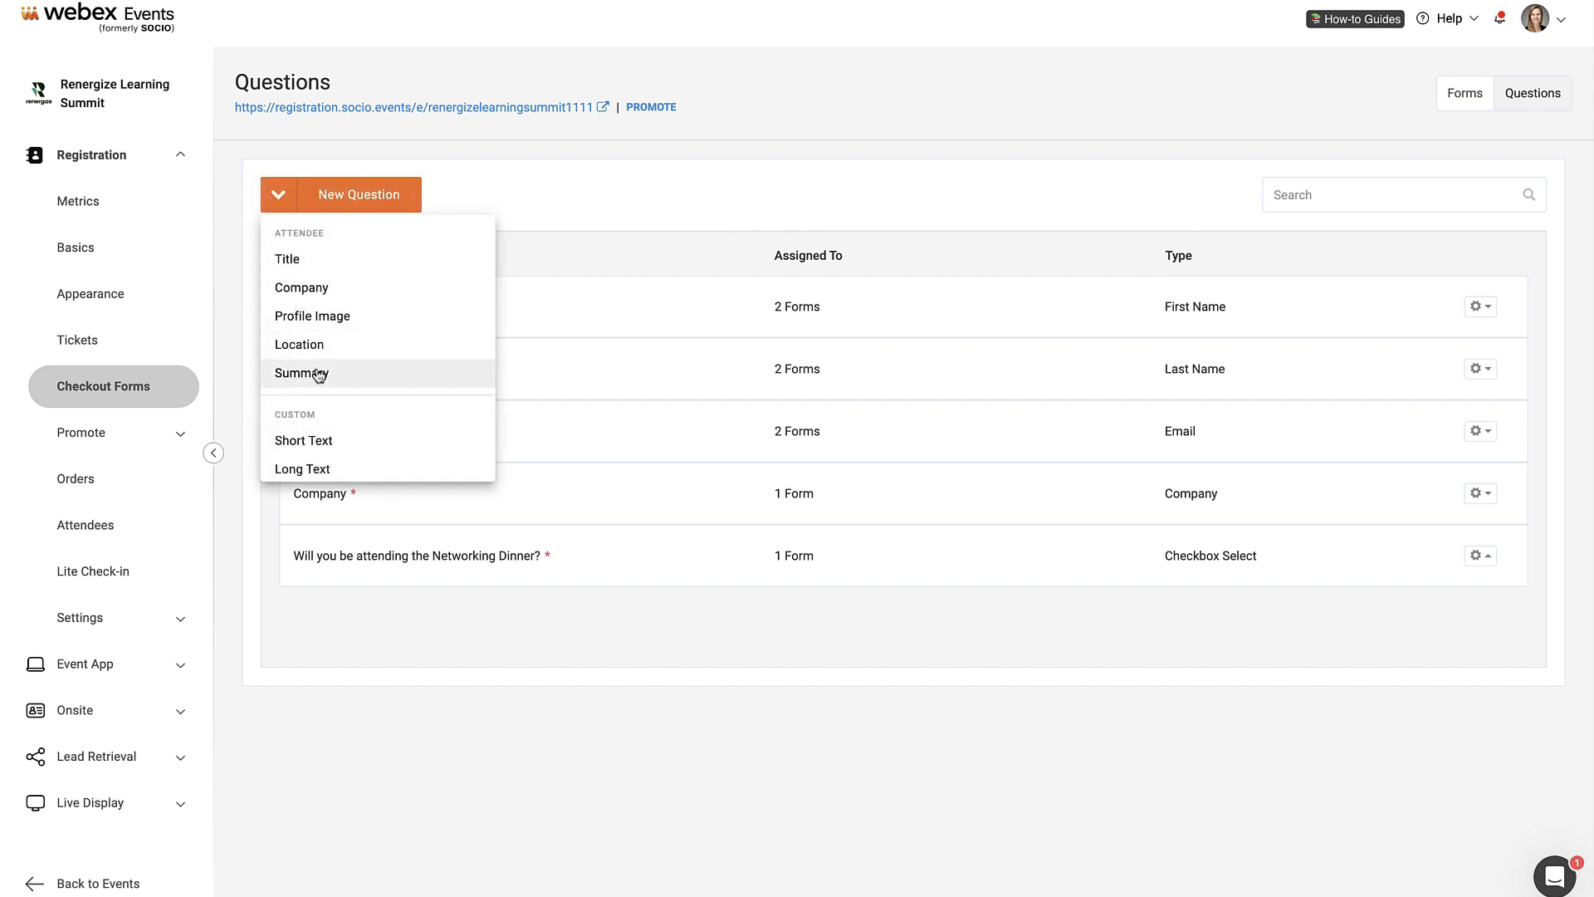
scroll(320, 372, down, 2)
scroll(318, 375, down, 2)
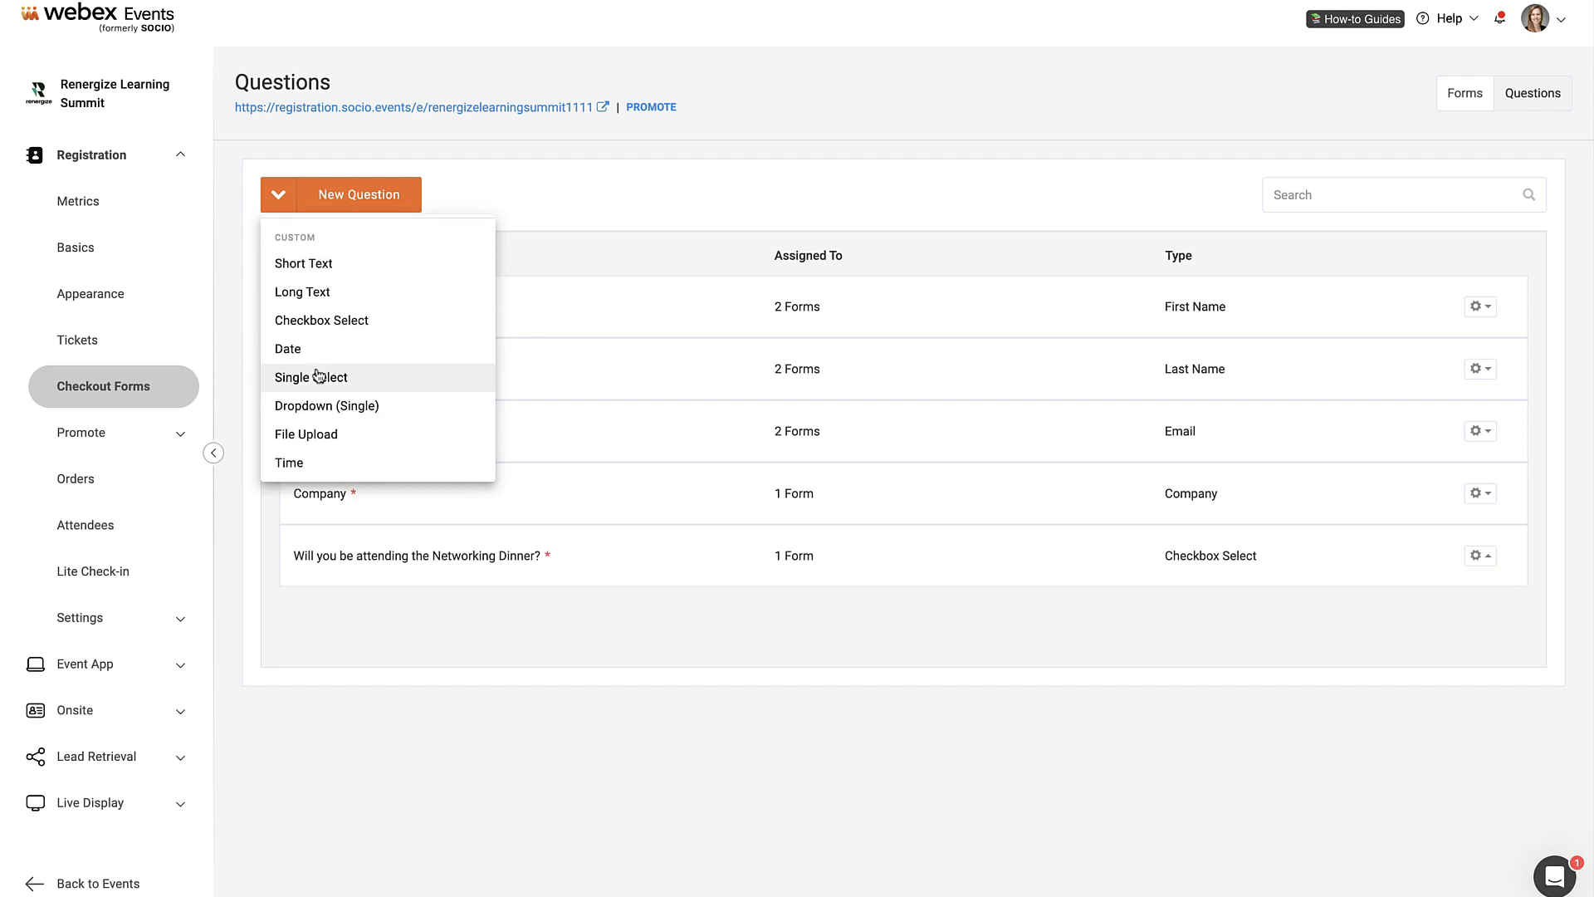
scroll(318, 375, down, 4)
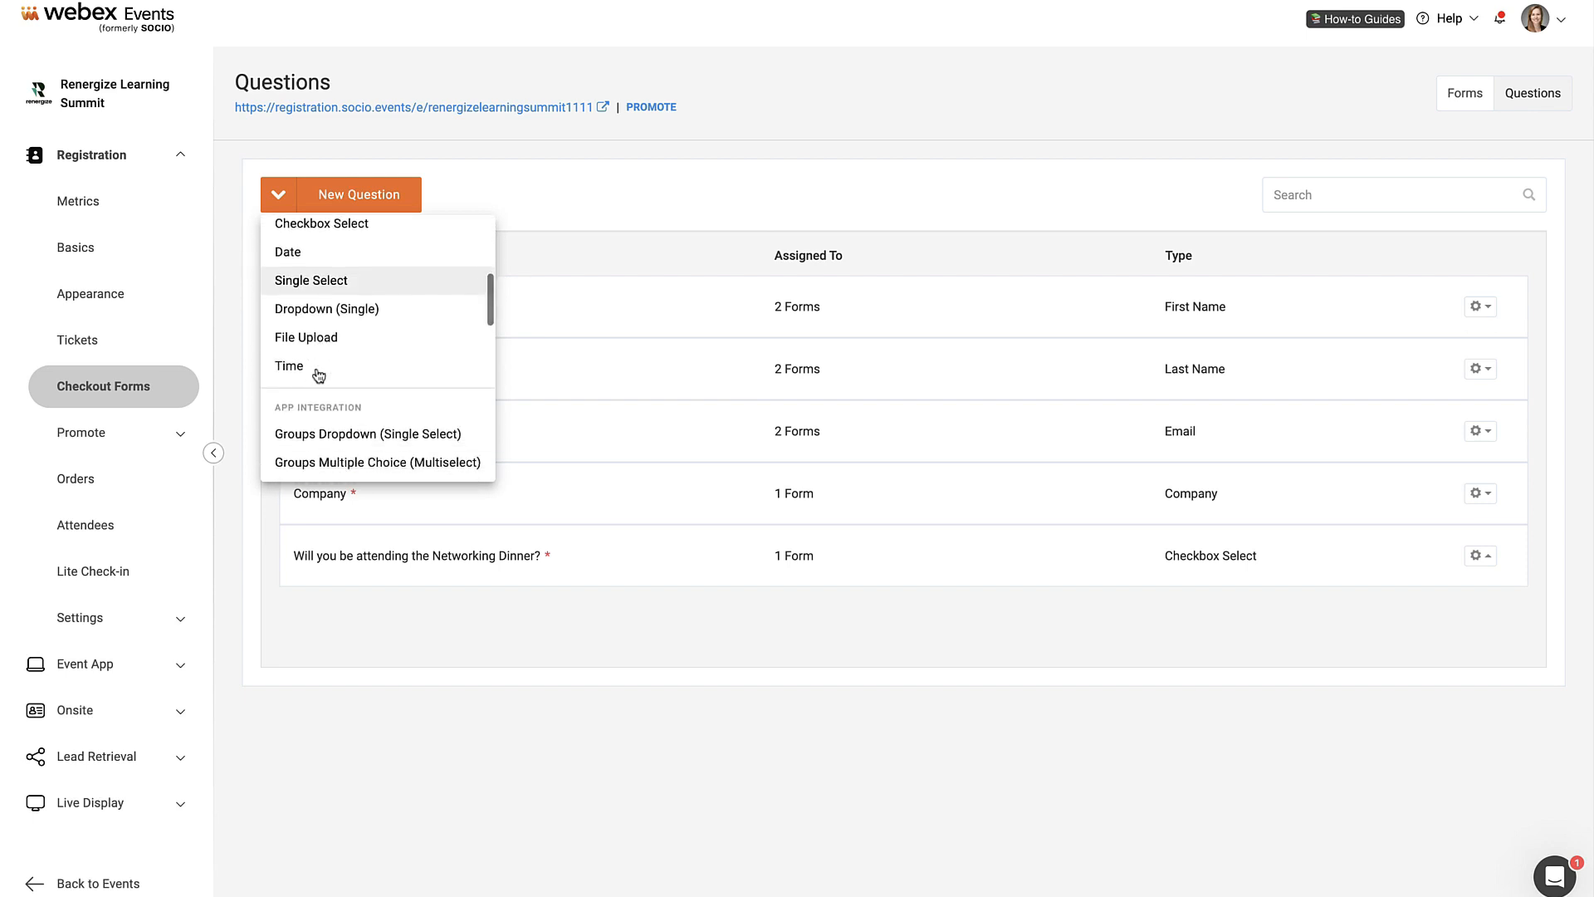
scroll(318, 375, down, 1)
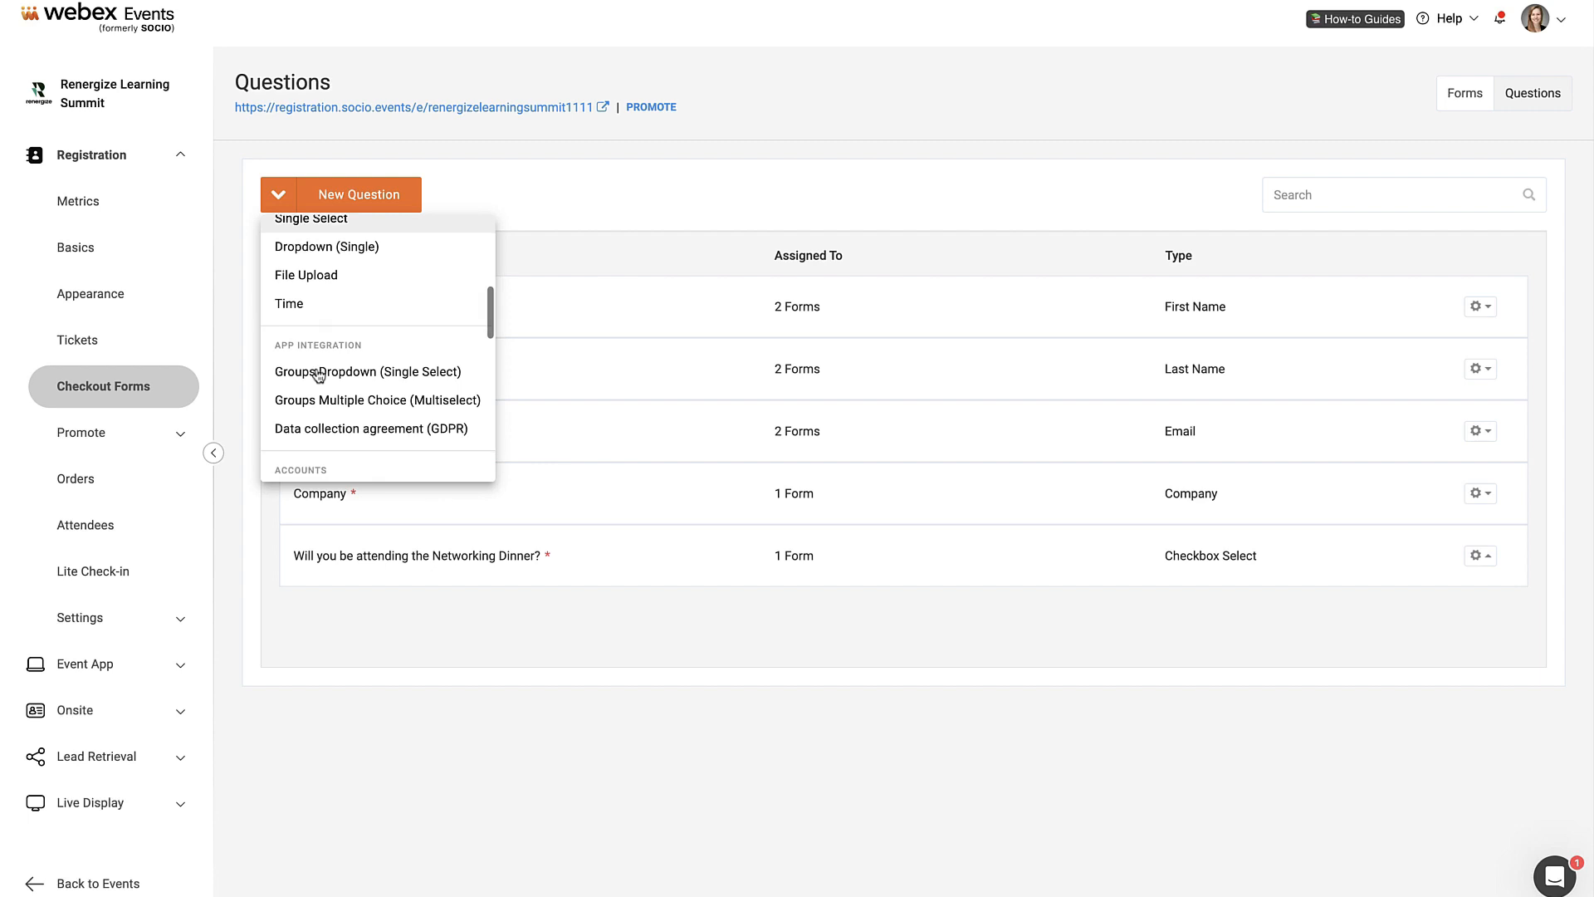
scroll(318, 375, up, 1)
scroll(318, 375, up, 4)
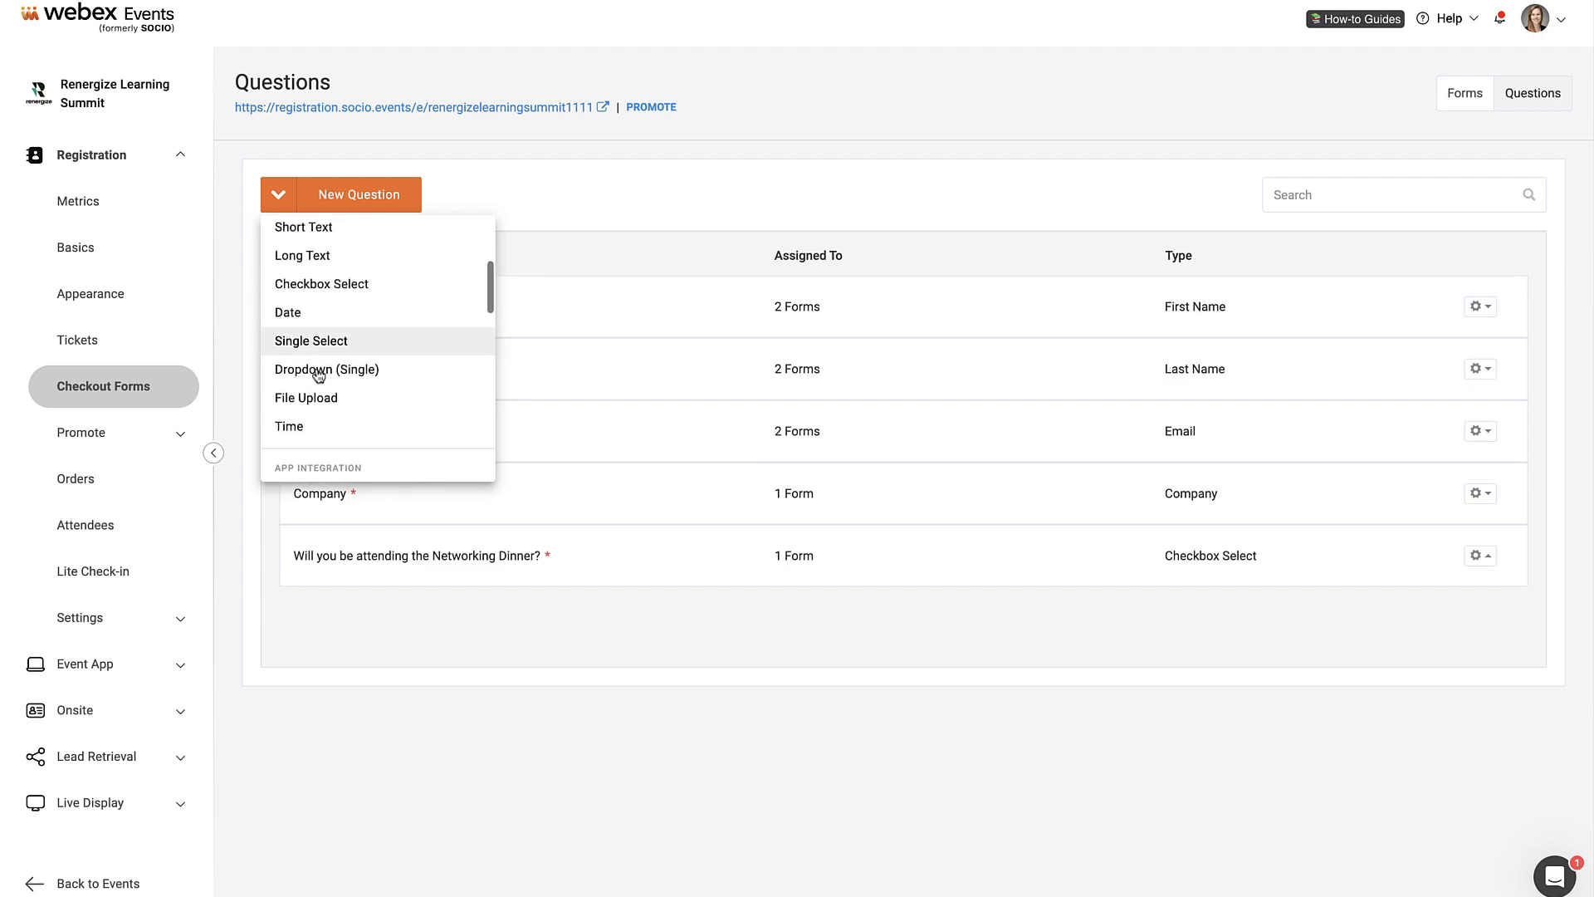
click(323, 296)
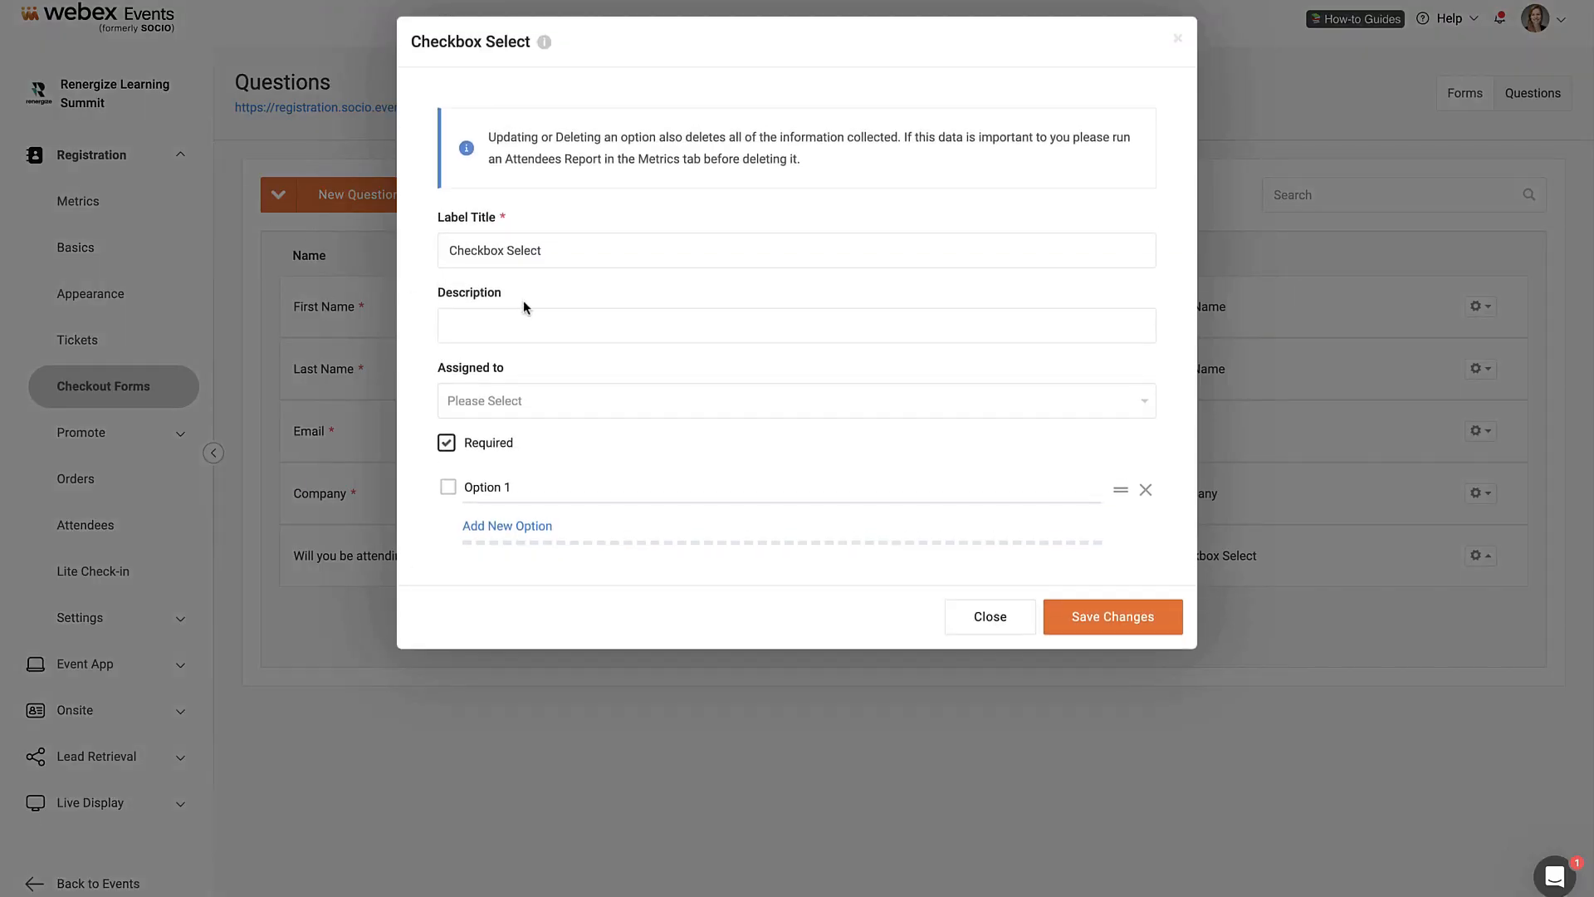
triple_click(538, 250)
text(Do you h)
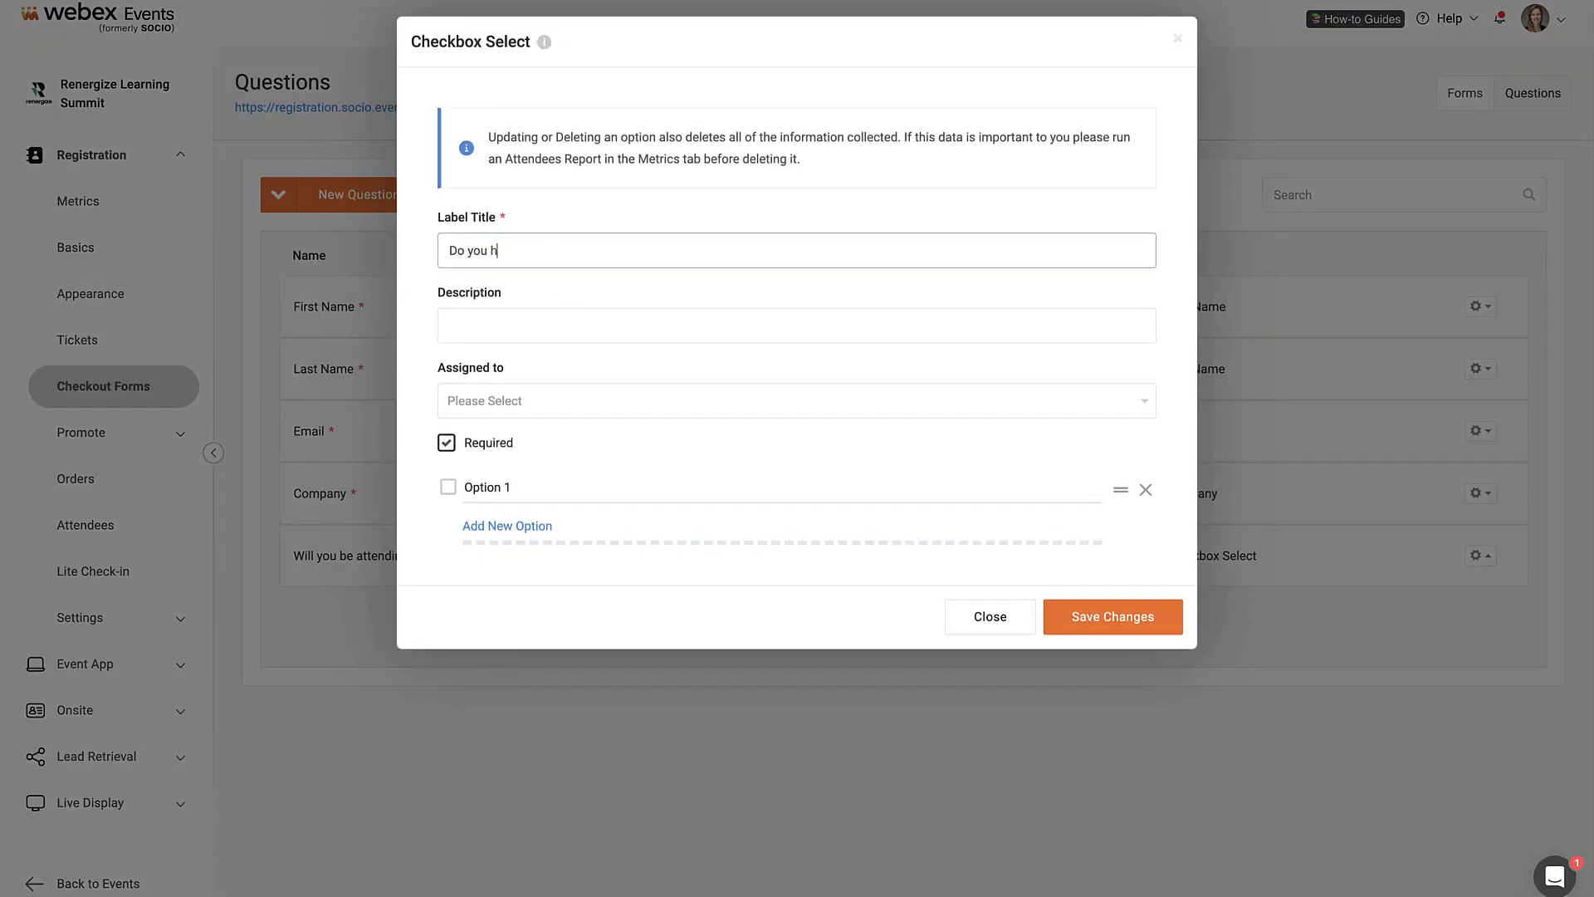
text(ave any dietary restrictions?)
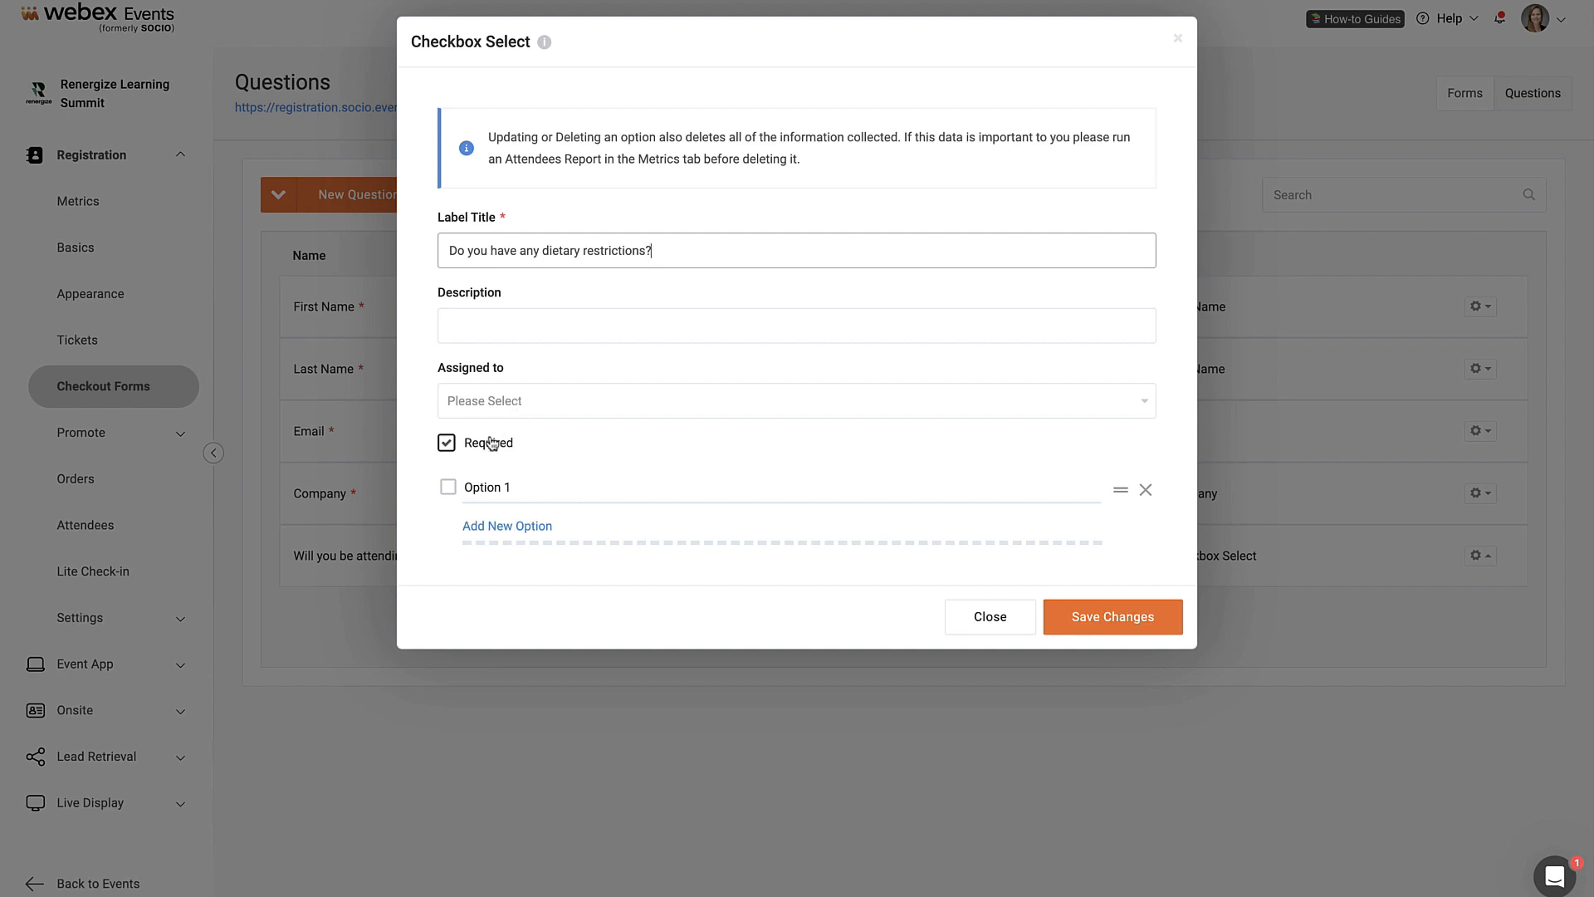
Step: Set the dietary restrictions question's answer options to Yes and No and save the question
click(471, 488)
text(Yes)
click(486, 526)
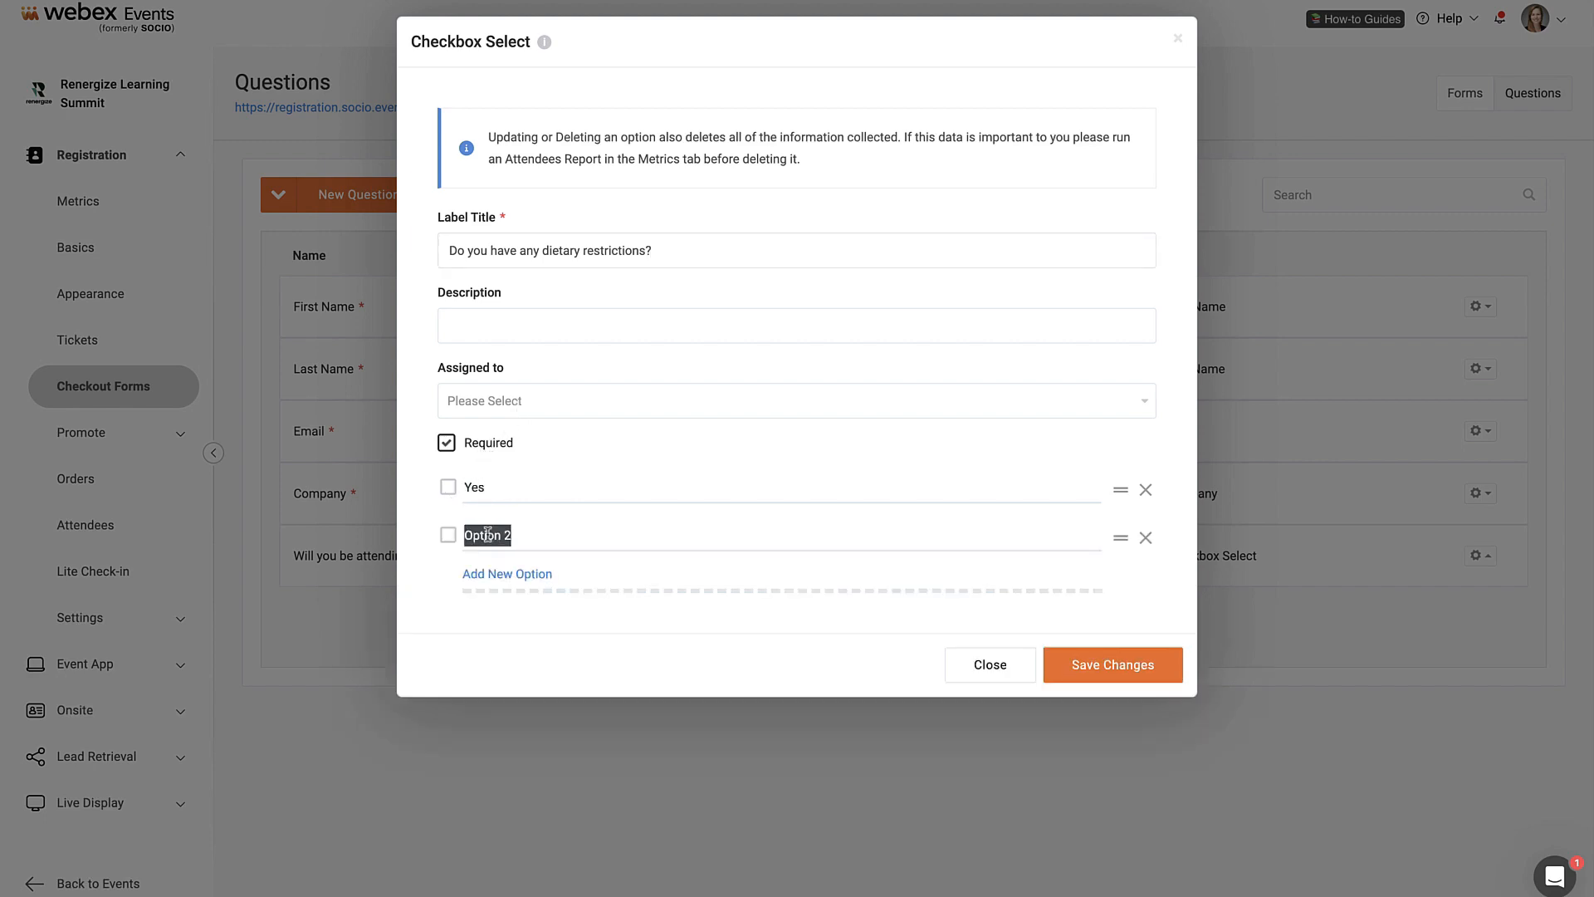
text(No)
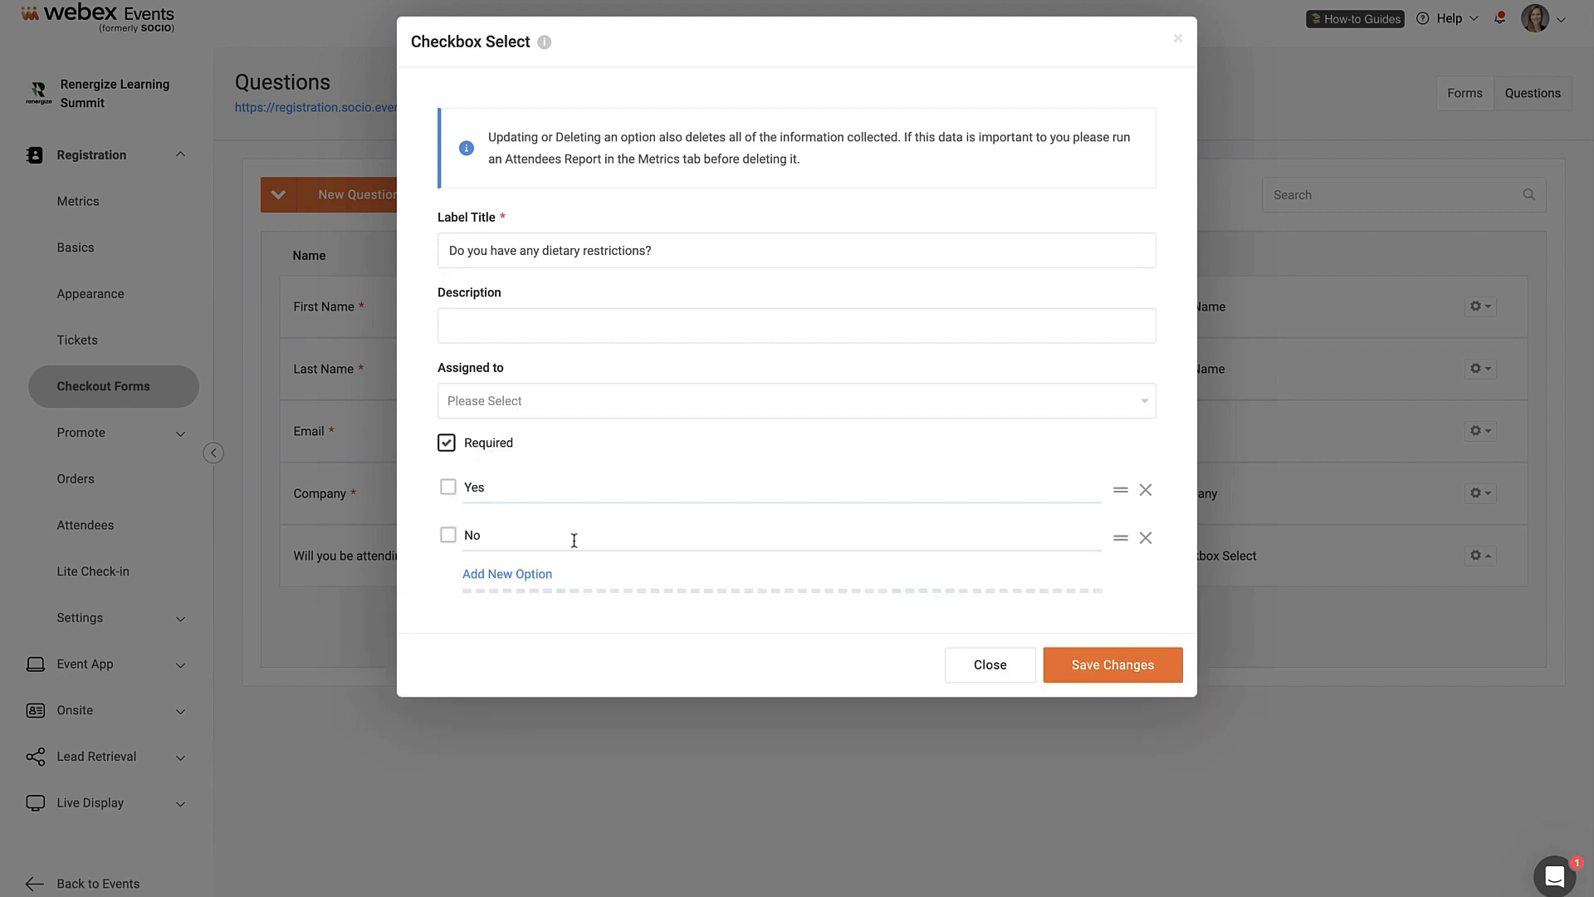
click(1095, 661)
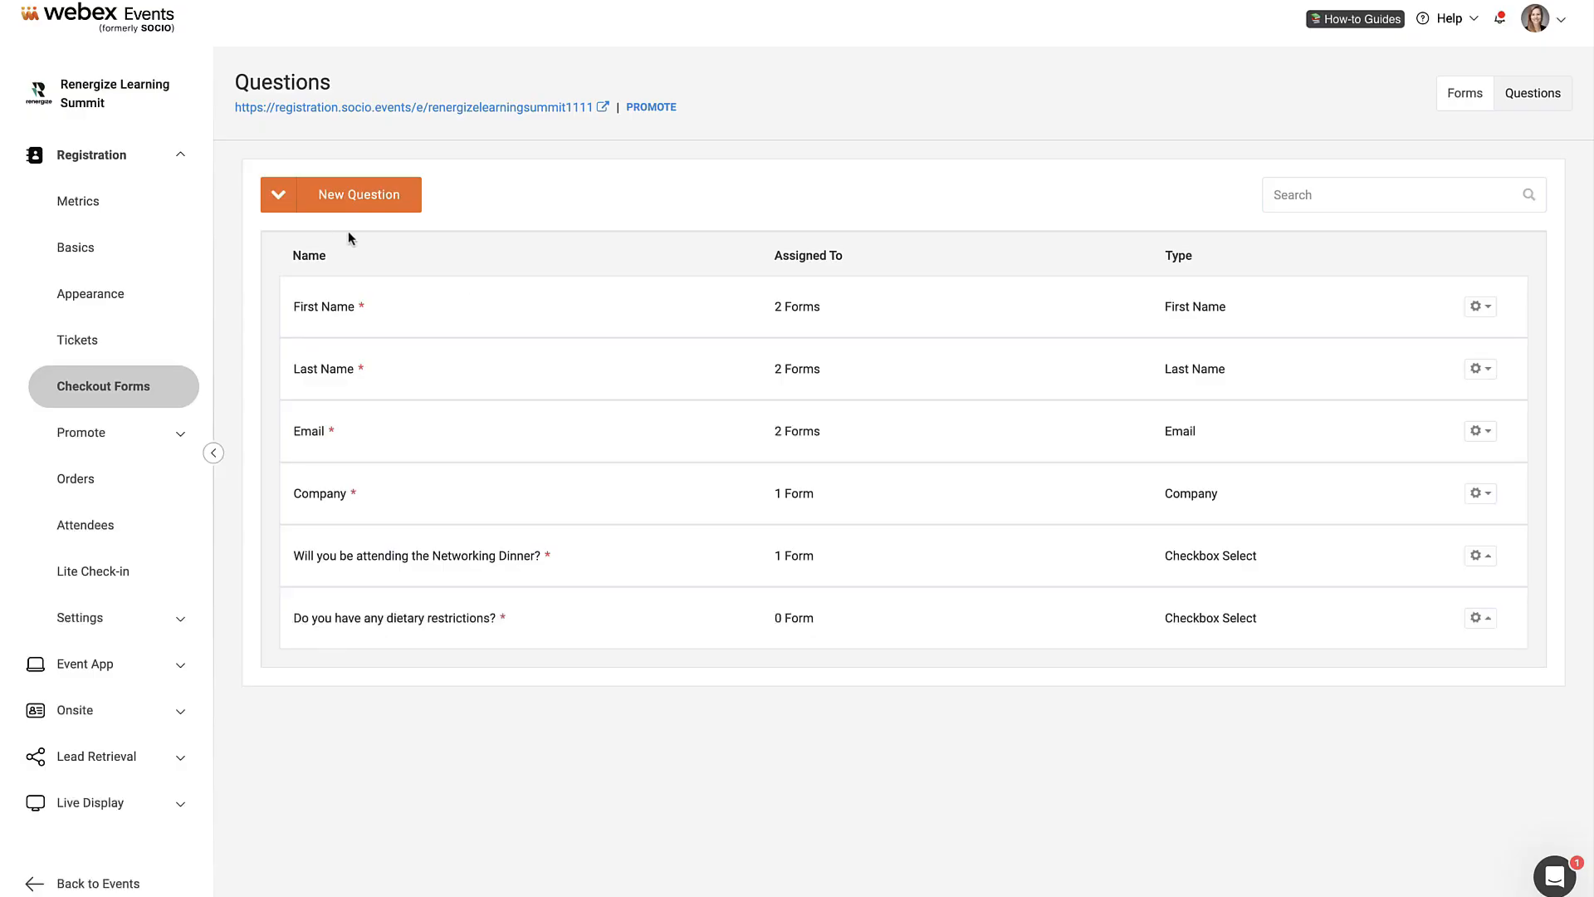
Step: Create and save a Long Text question with the label title "Please specify your dietary restrictions."
click(278, 194)
scroll(331, 362, down, 1)
click(312, 406)
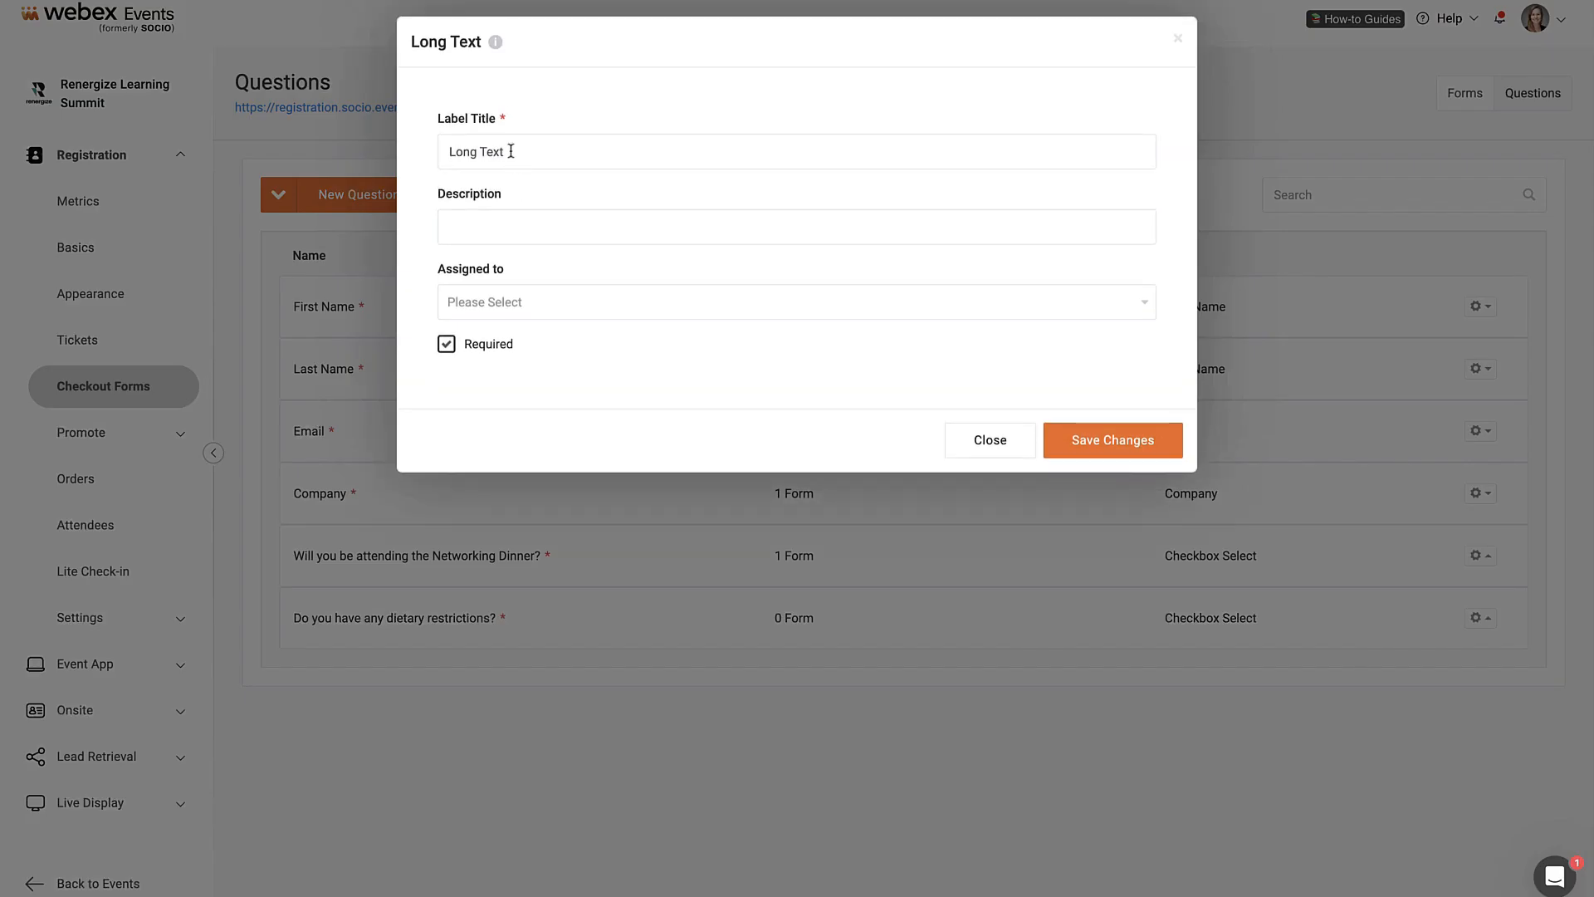
triple_click(510, 151)
text(Please s)
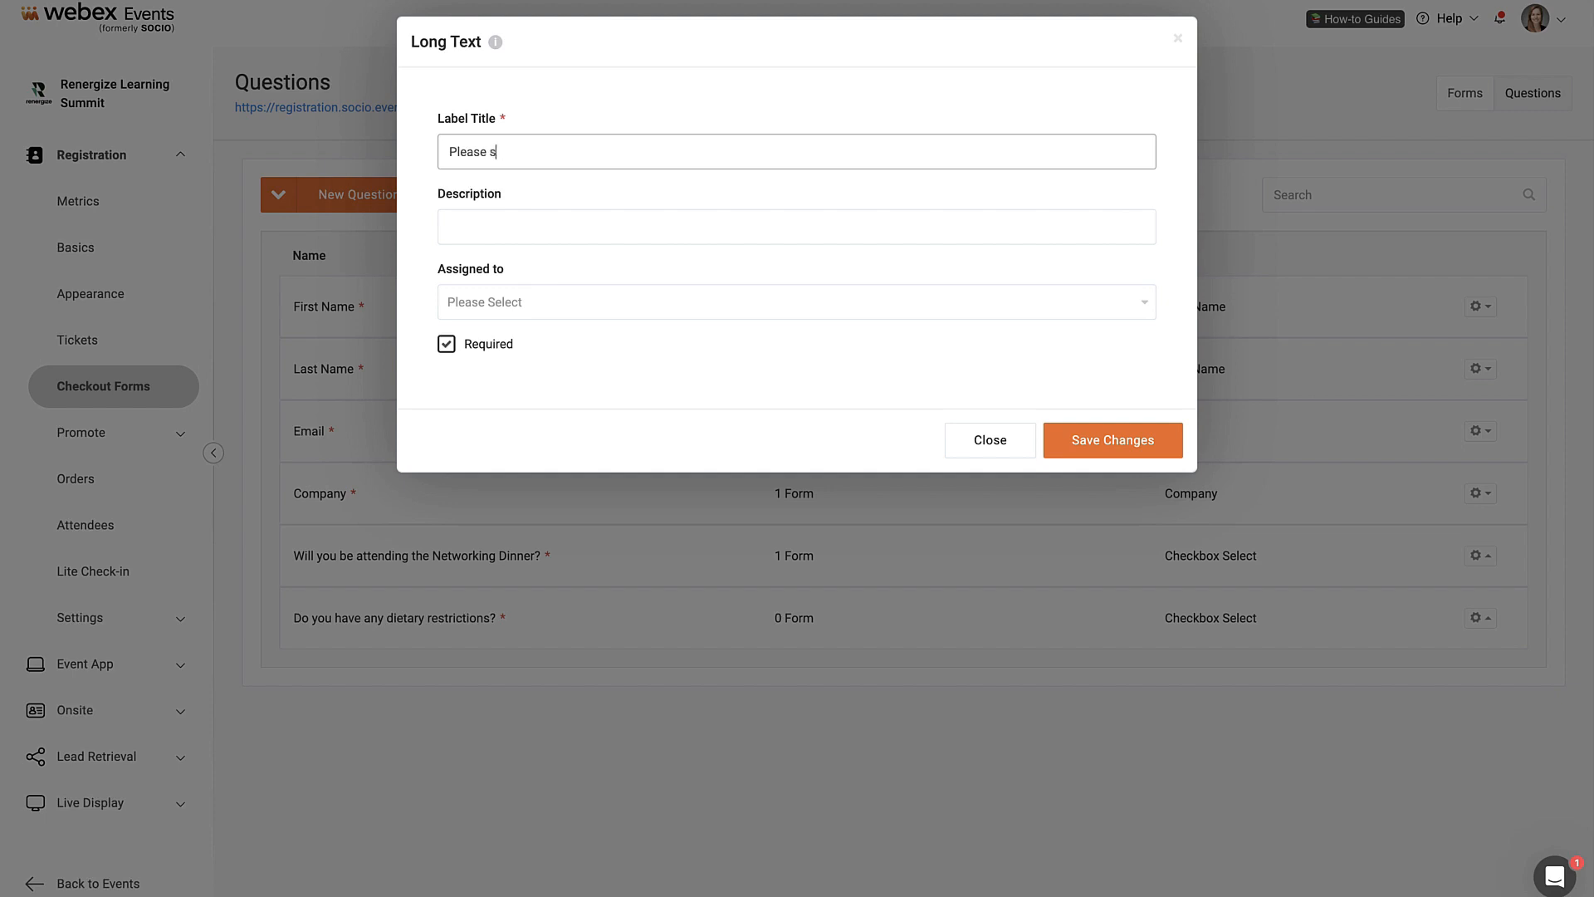
text(pecify your dietary restrictions.)
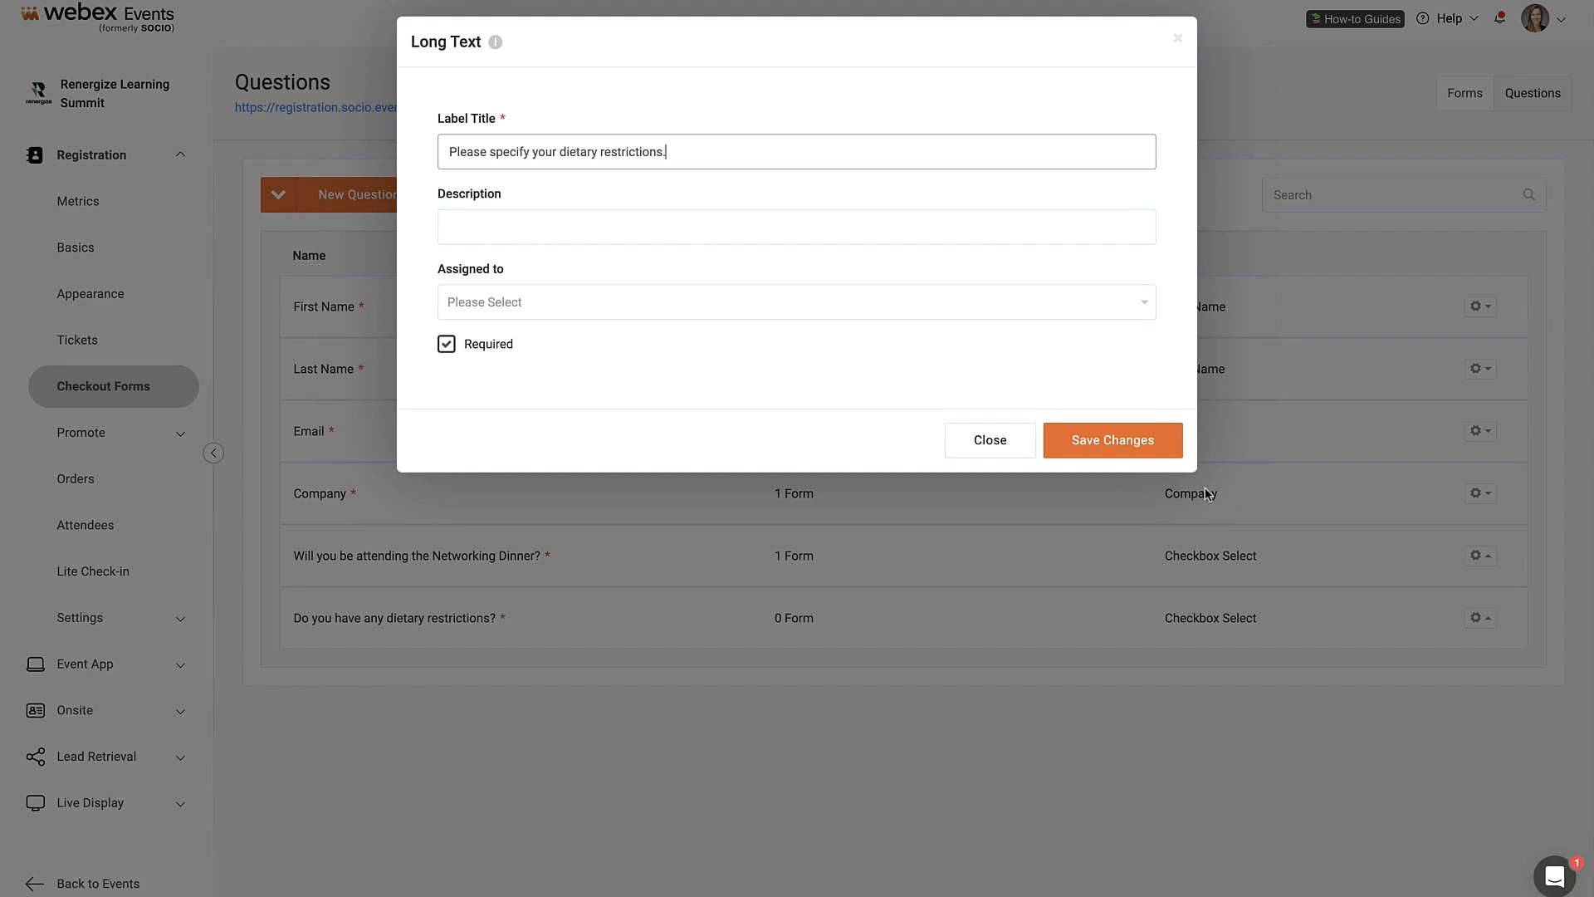
click(1142, 452)
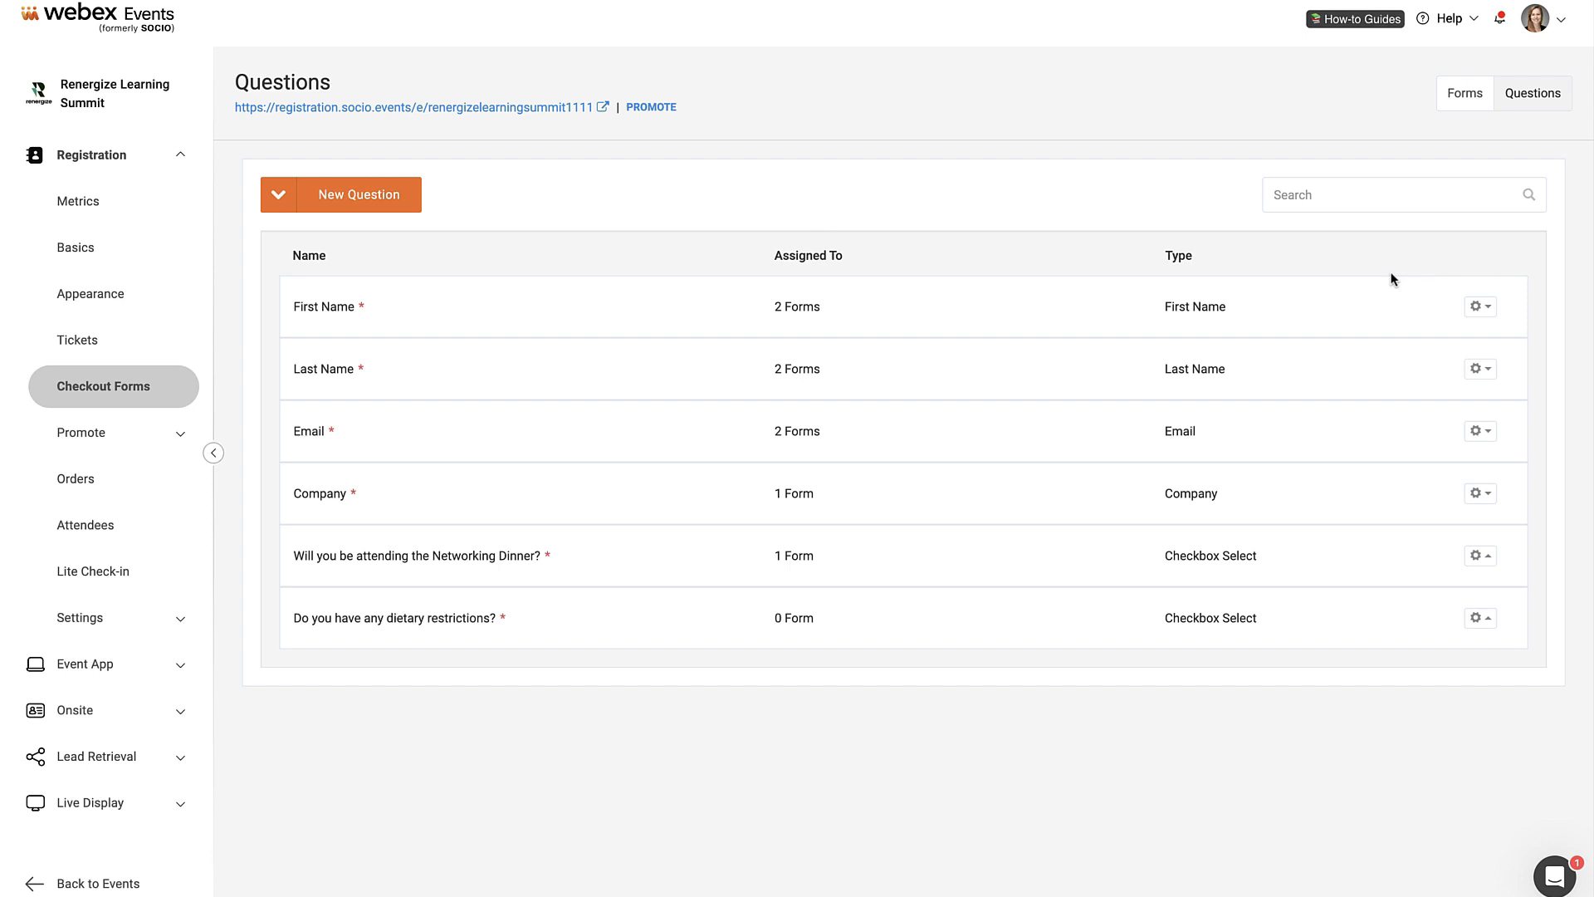
Step: Return to the checkout forms list and open the In Person Form for editing
click(1456, 100)
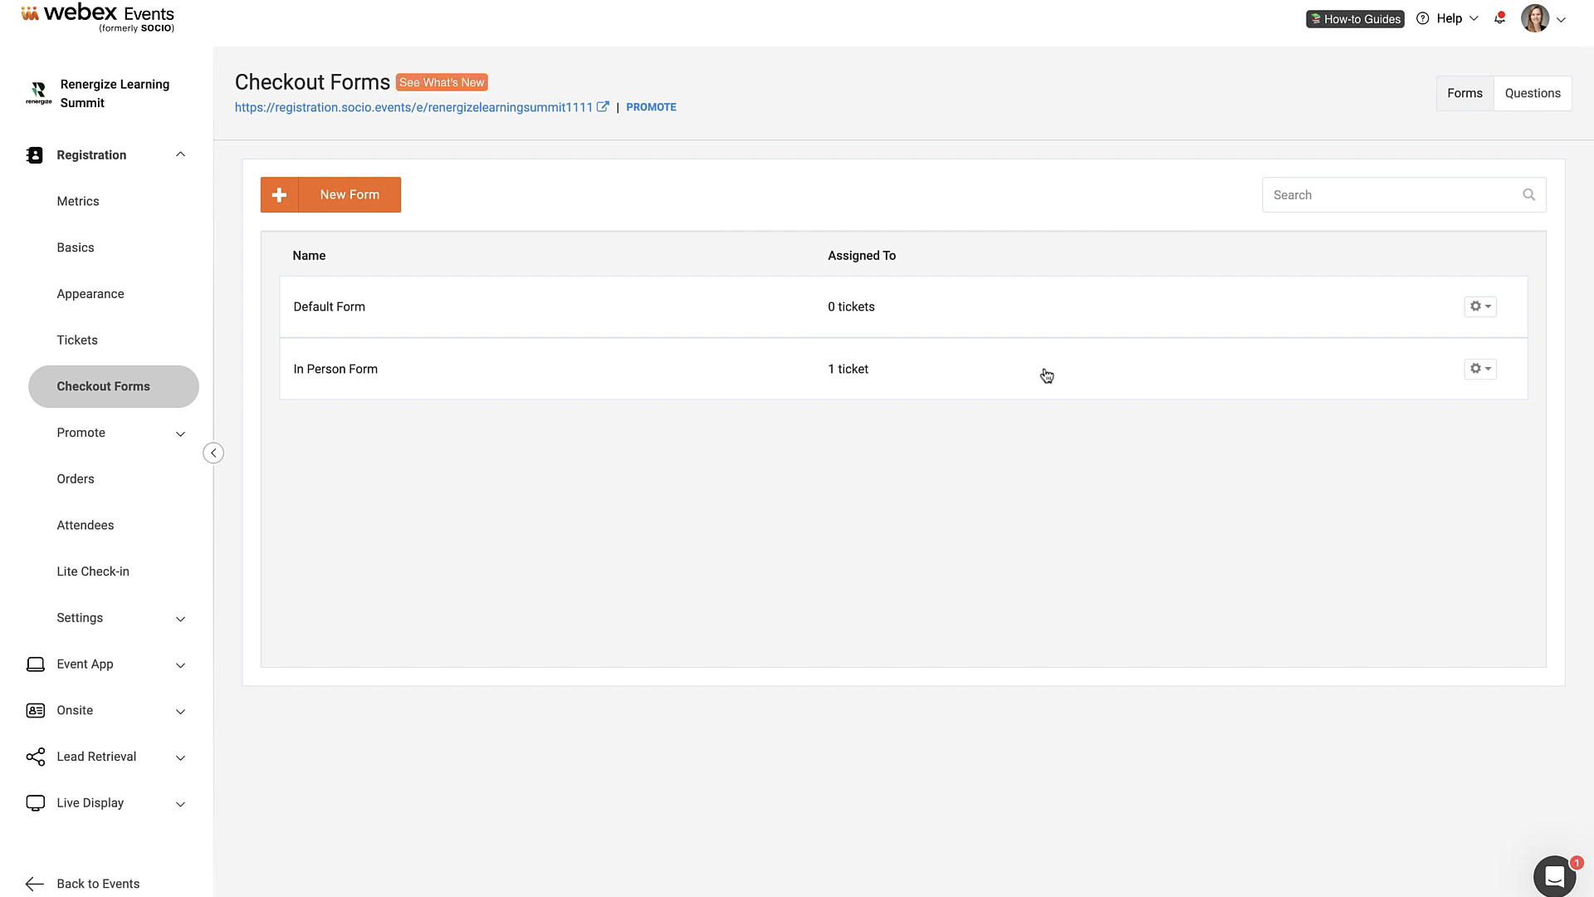
click(1481, 369)
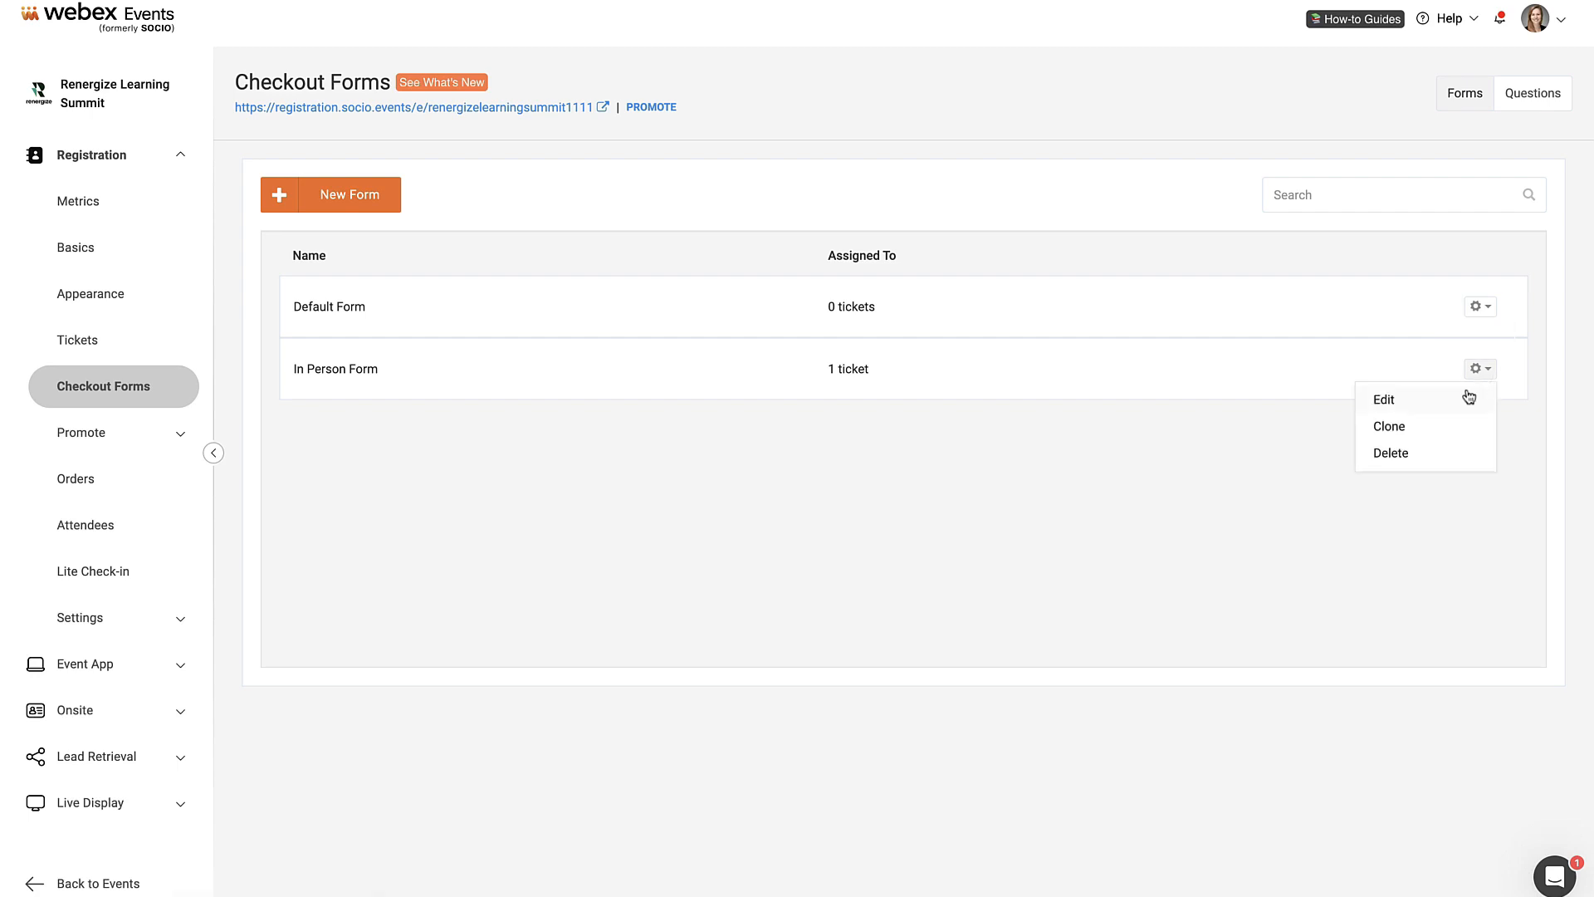
click(1454, 405)
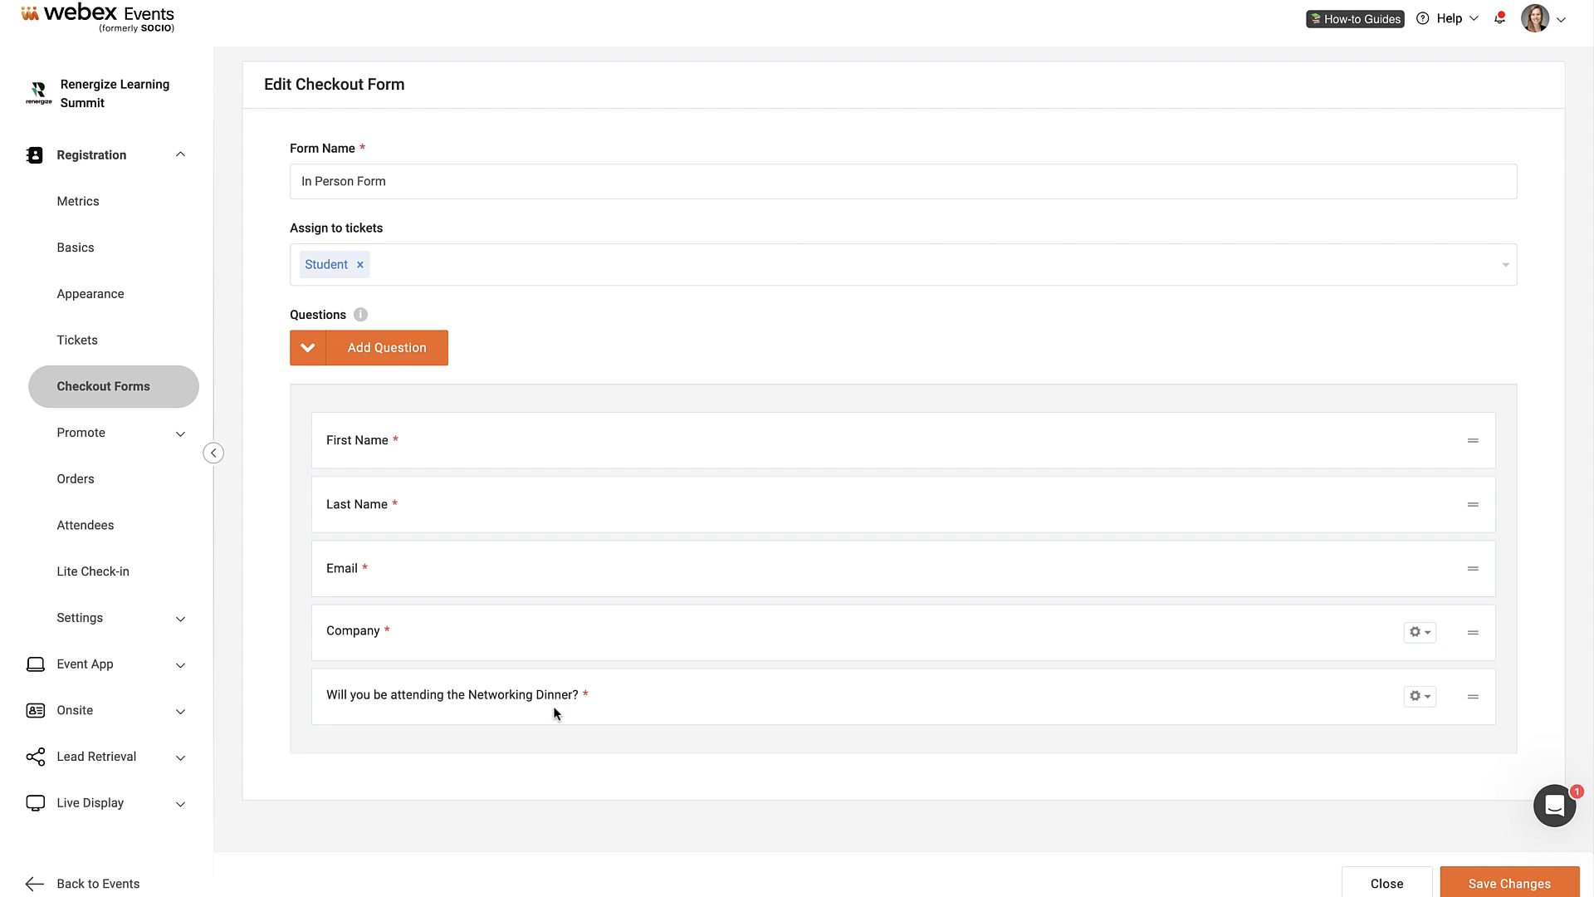
Step: Add "Do you have any dietary restrictions?" as a follow-up to the Networking Dinner question, shown when the registrant selects Yes
click(1427, 703)
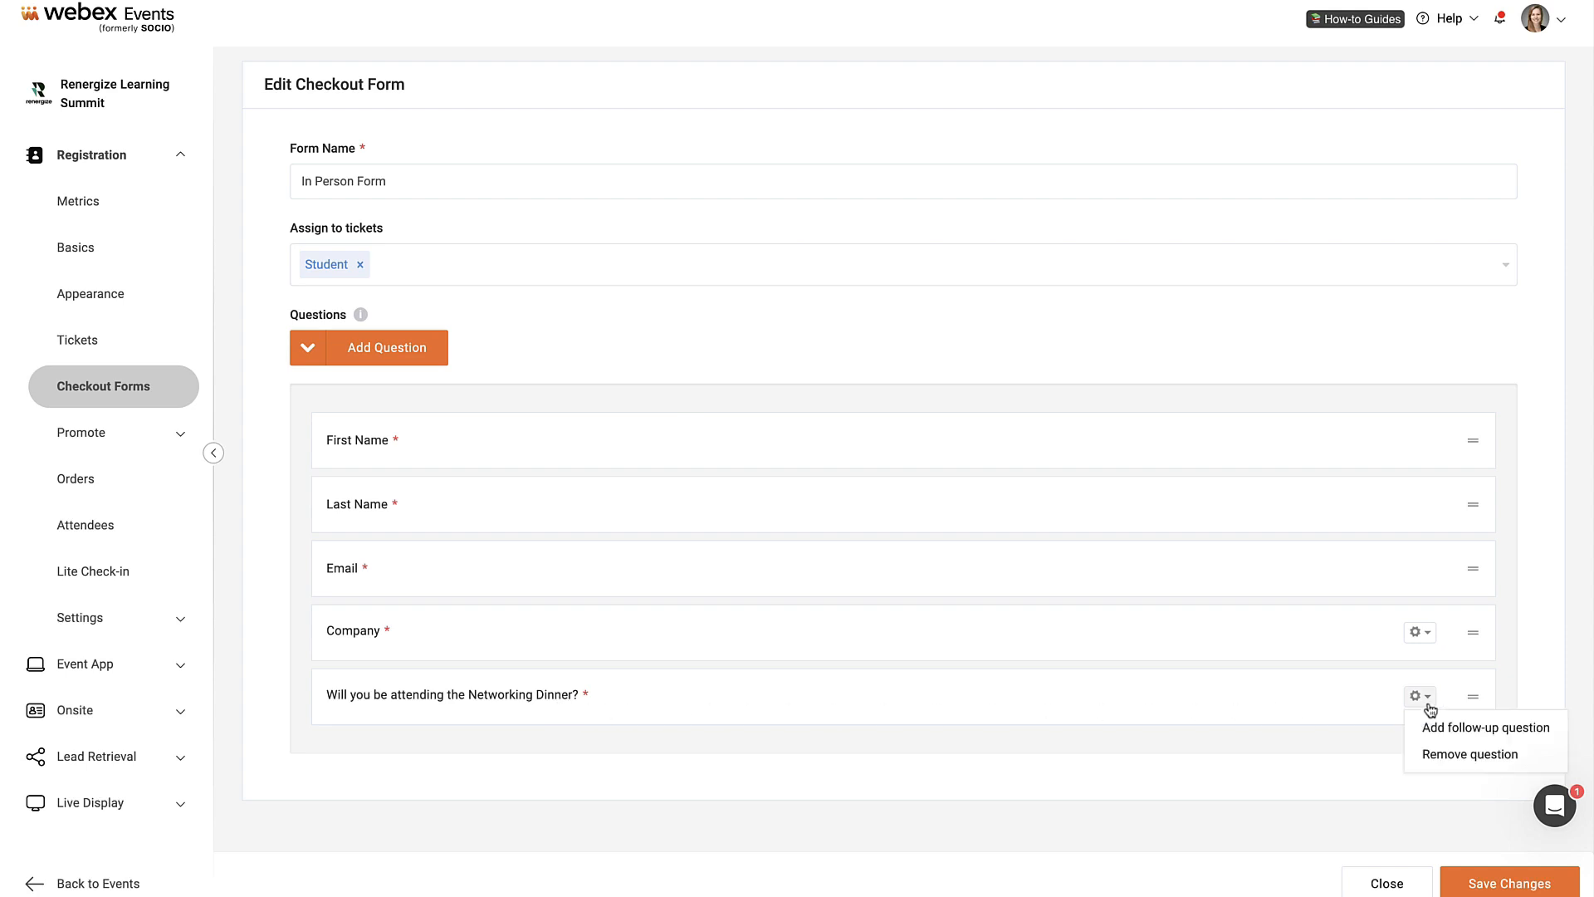
click(1492, 728)
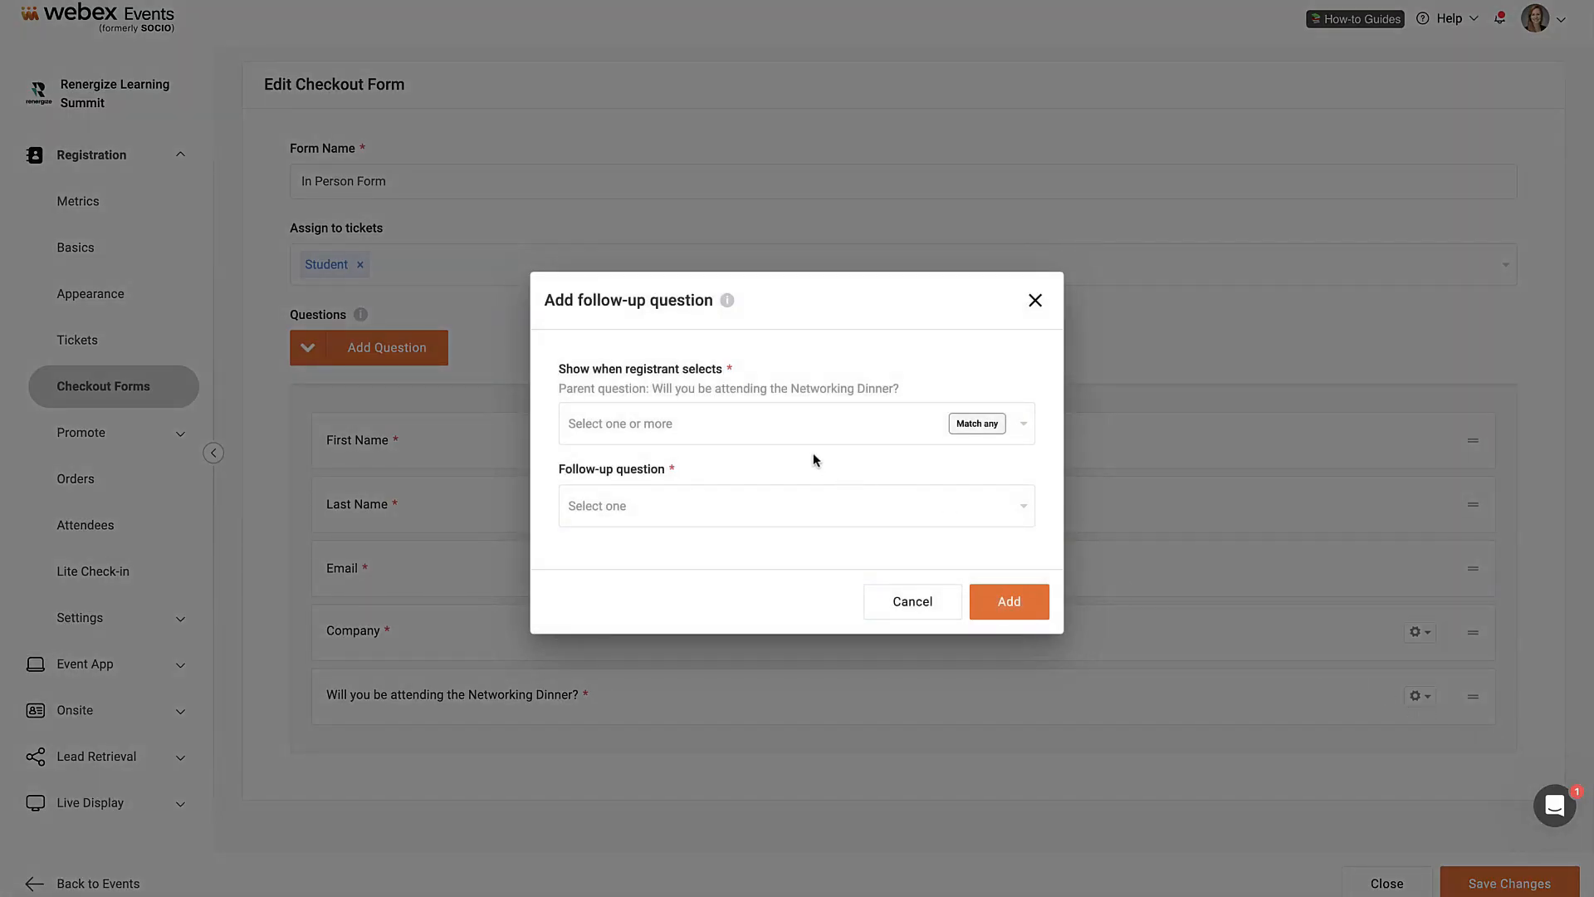
click(1016, 427)
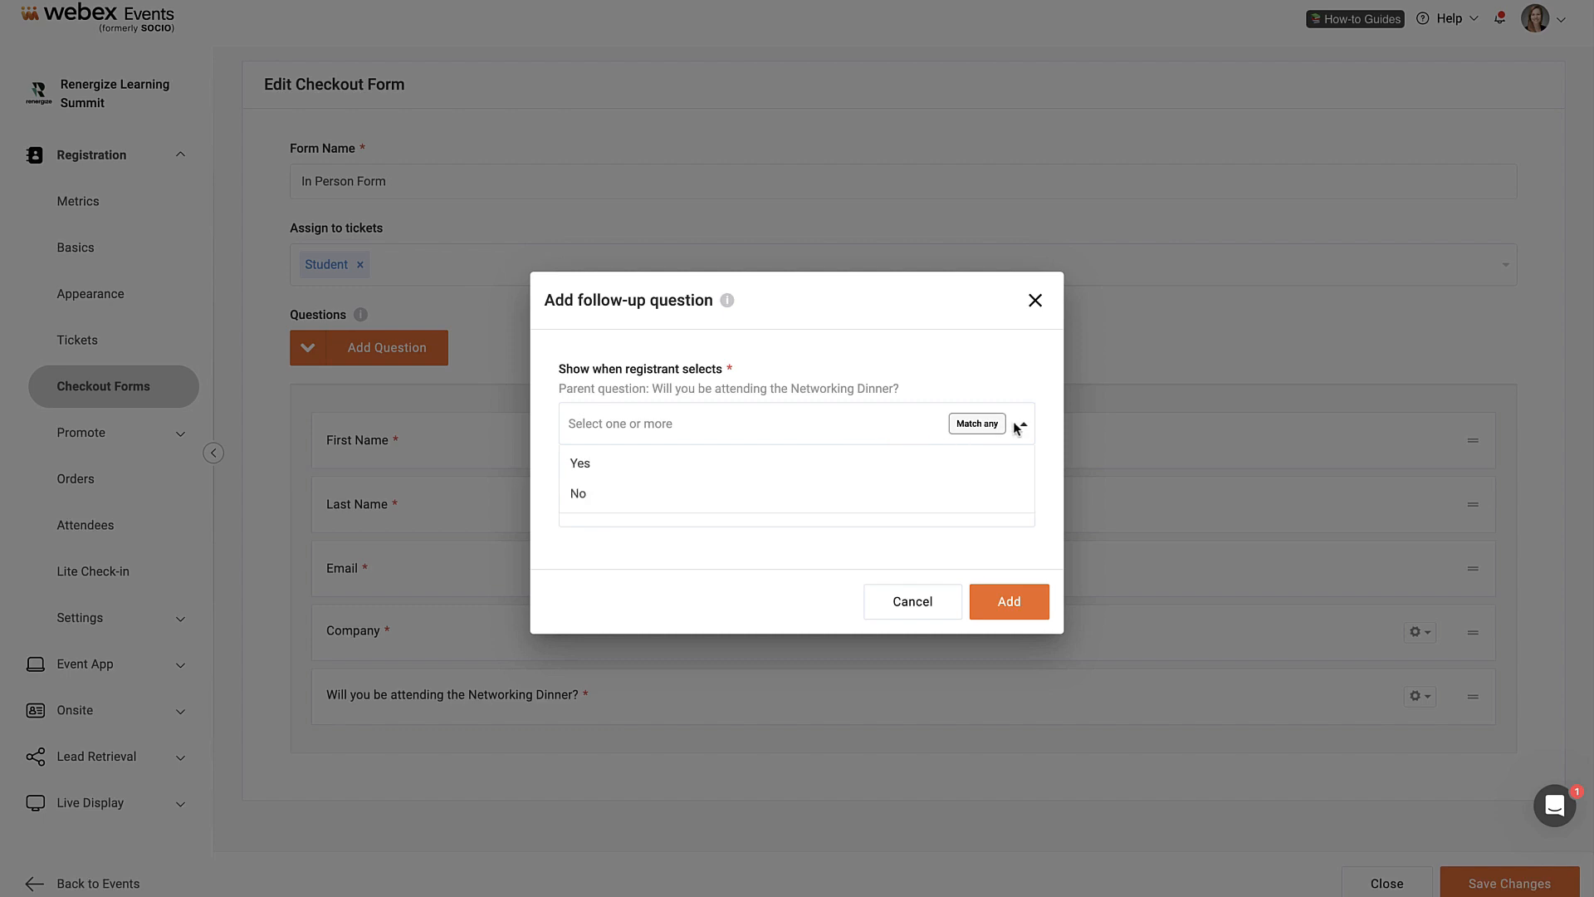
click(581, 465)
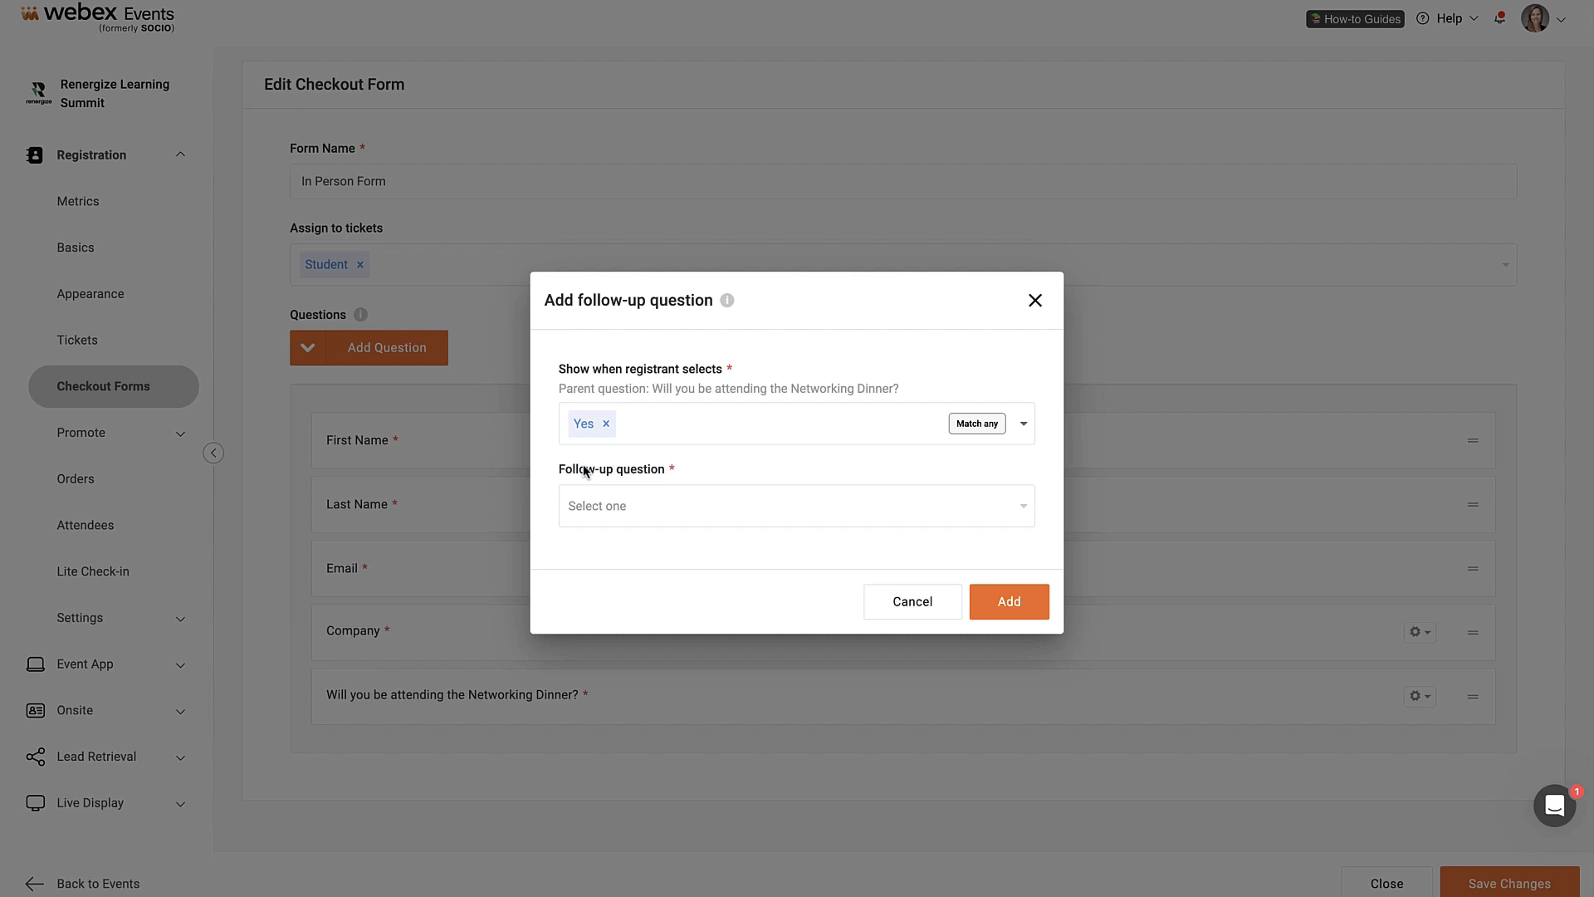
click(609, 511)
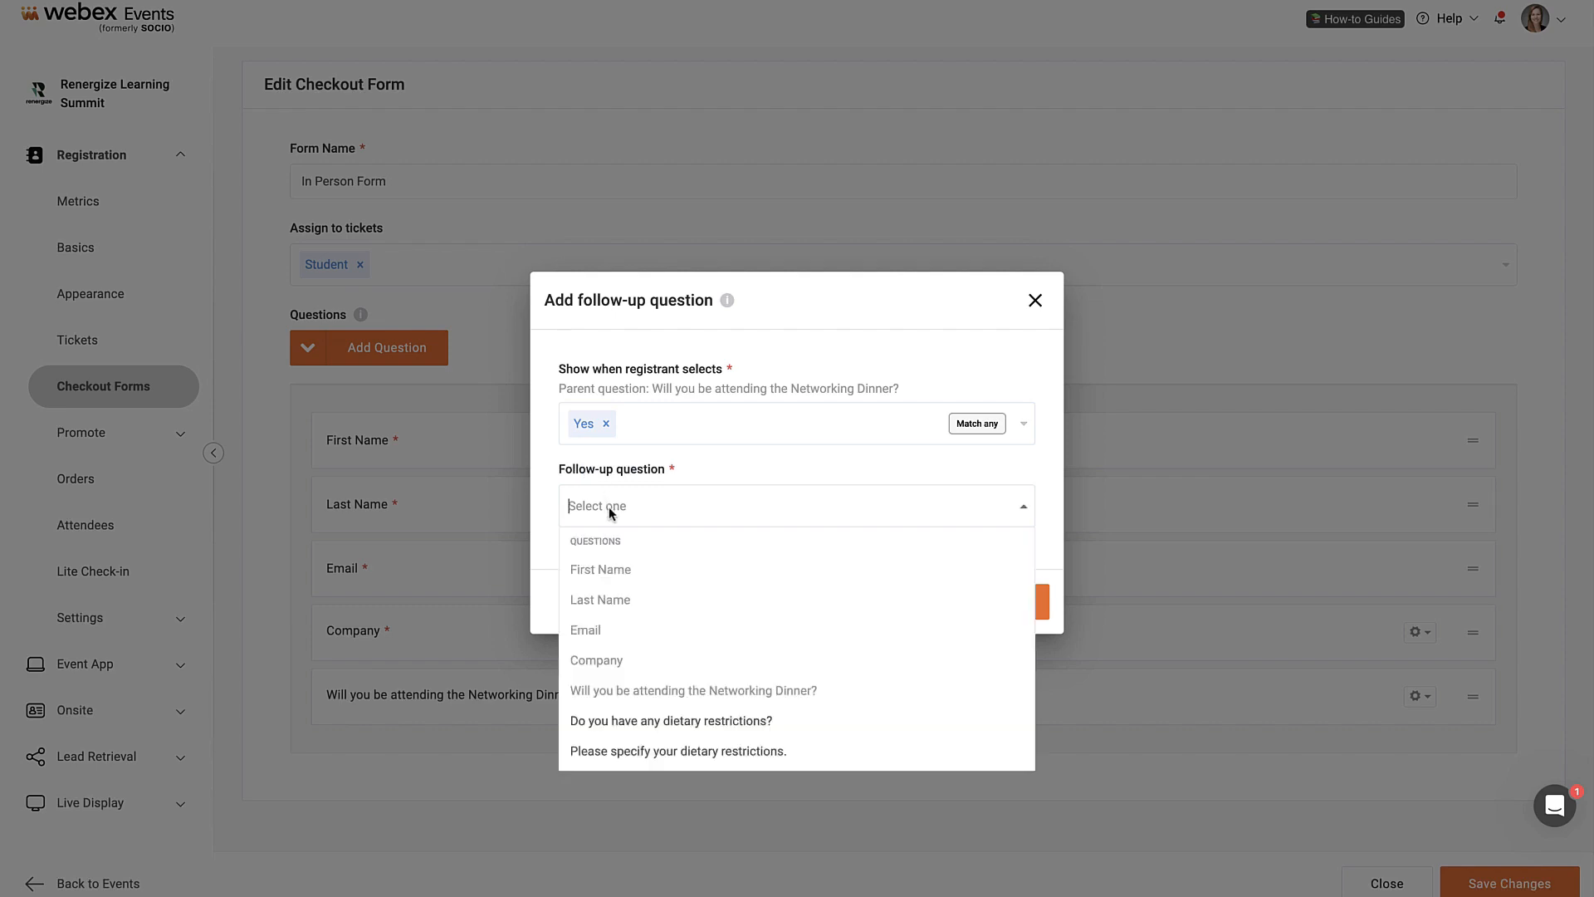
click(636, 722)
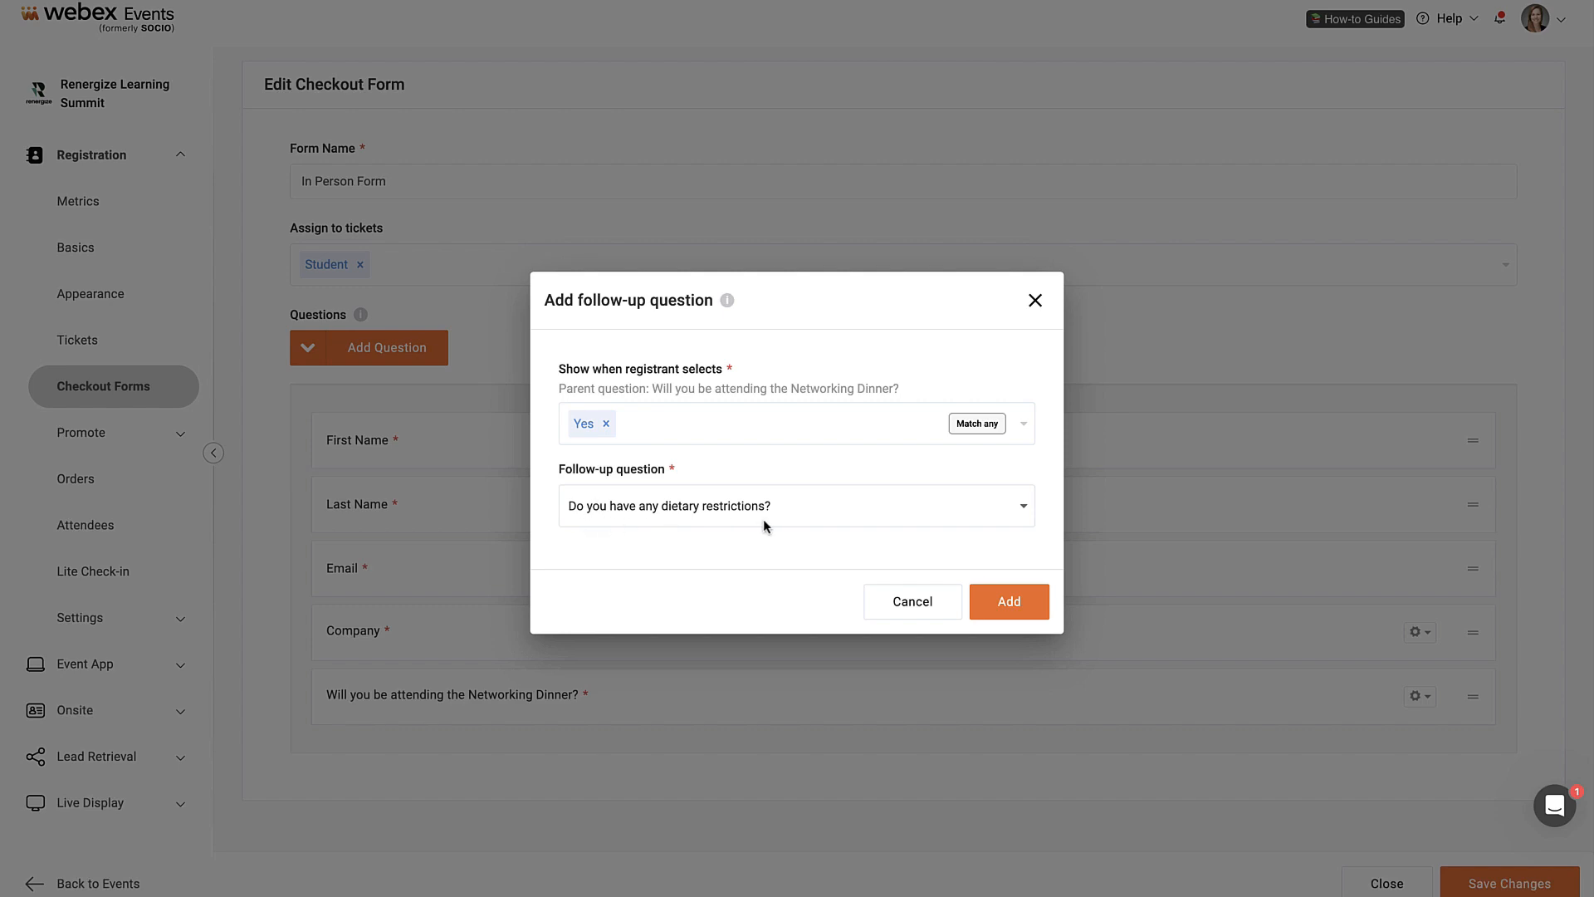
click(1006, 604)
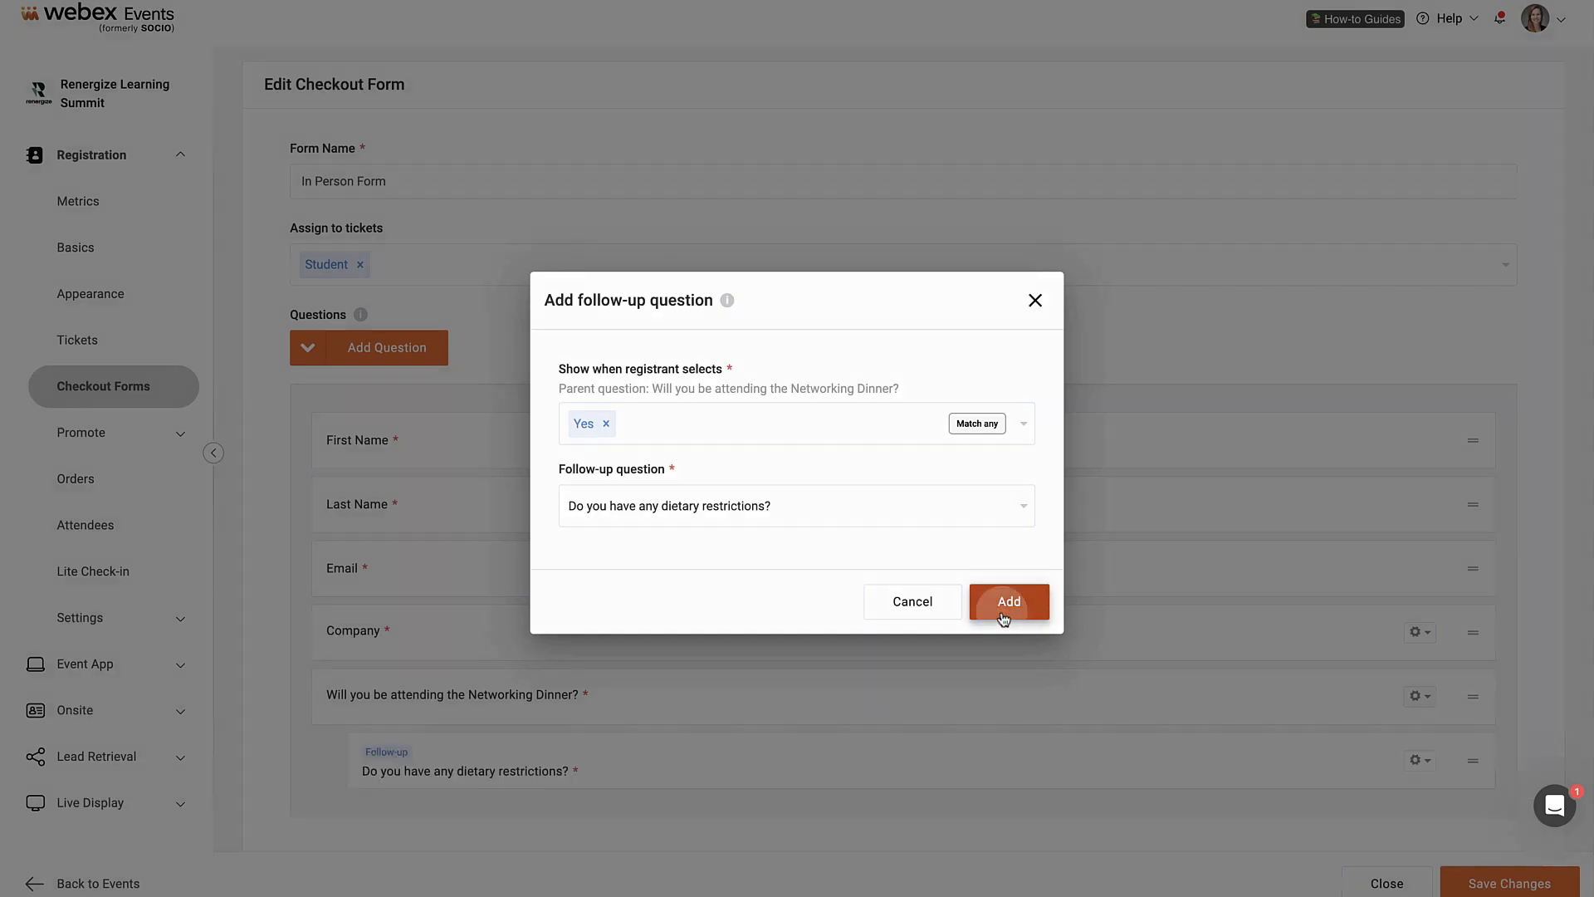
Step: Add "Please specify your dietary restrictions." as a nested follow-up to the dietary restrictions question, shown when the registrant selects Yes
scroll(963, 638, down, 1)
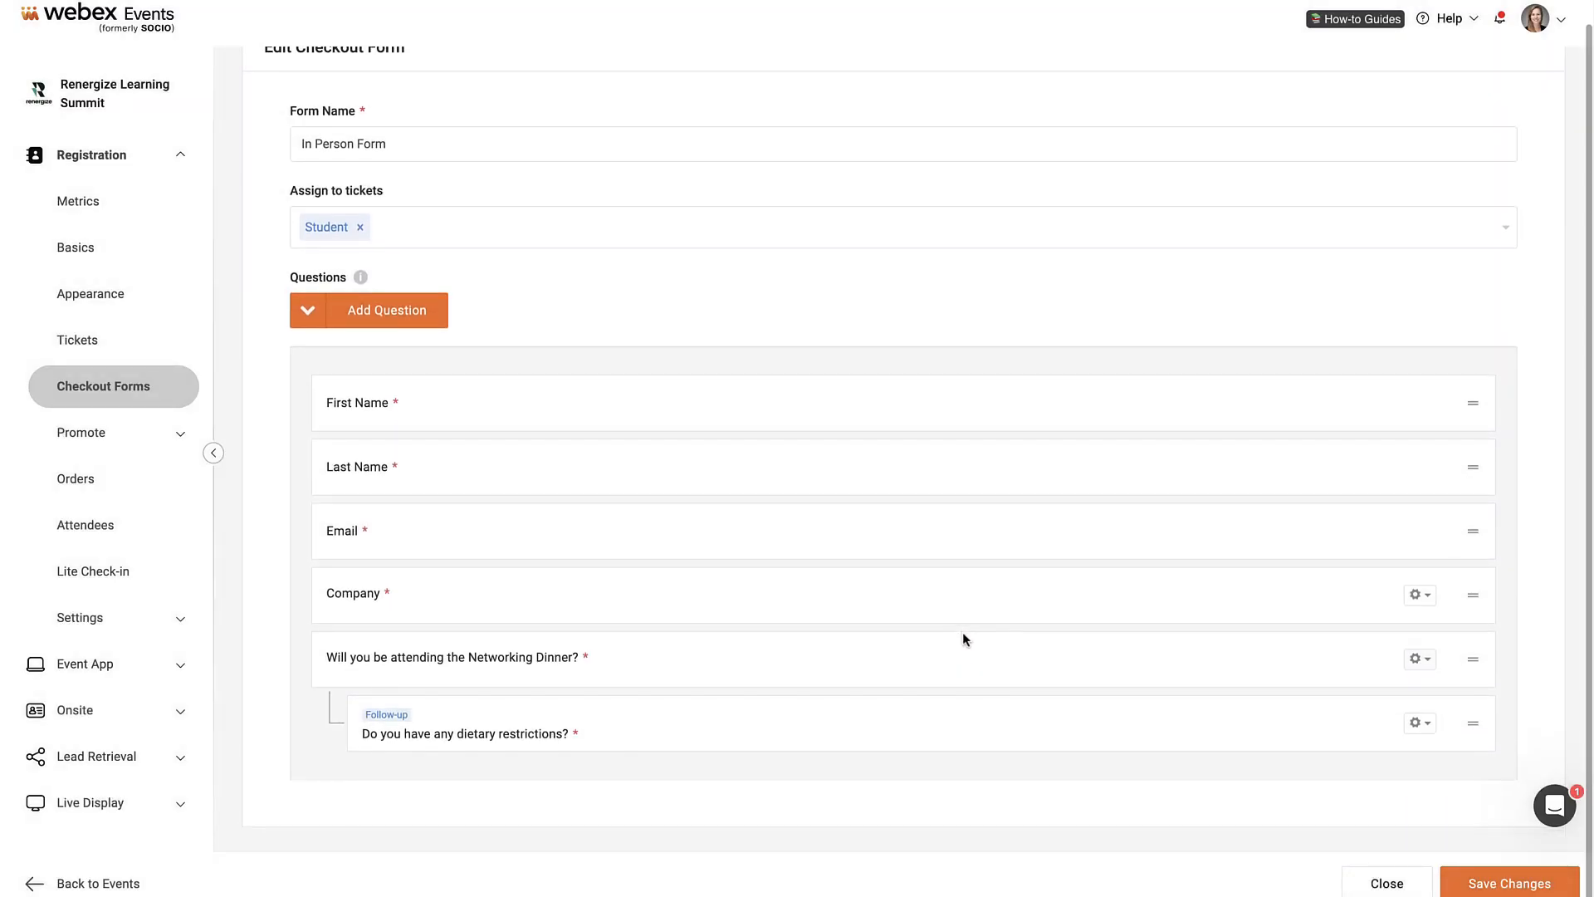
click(1433, 732)
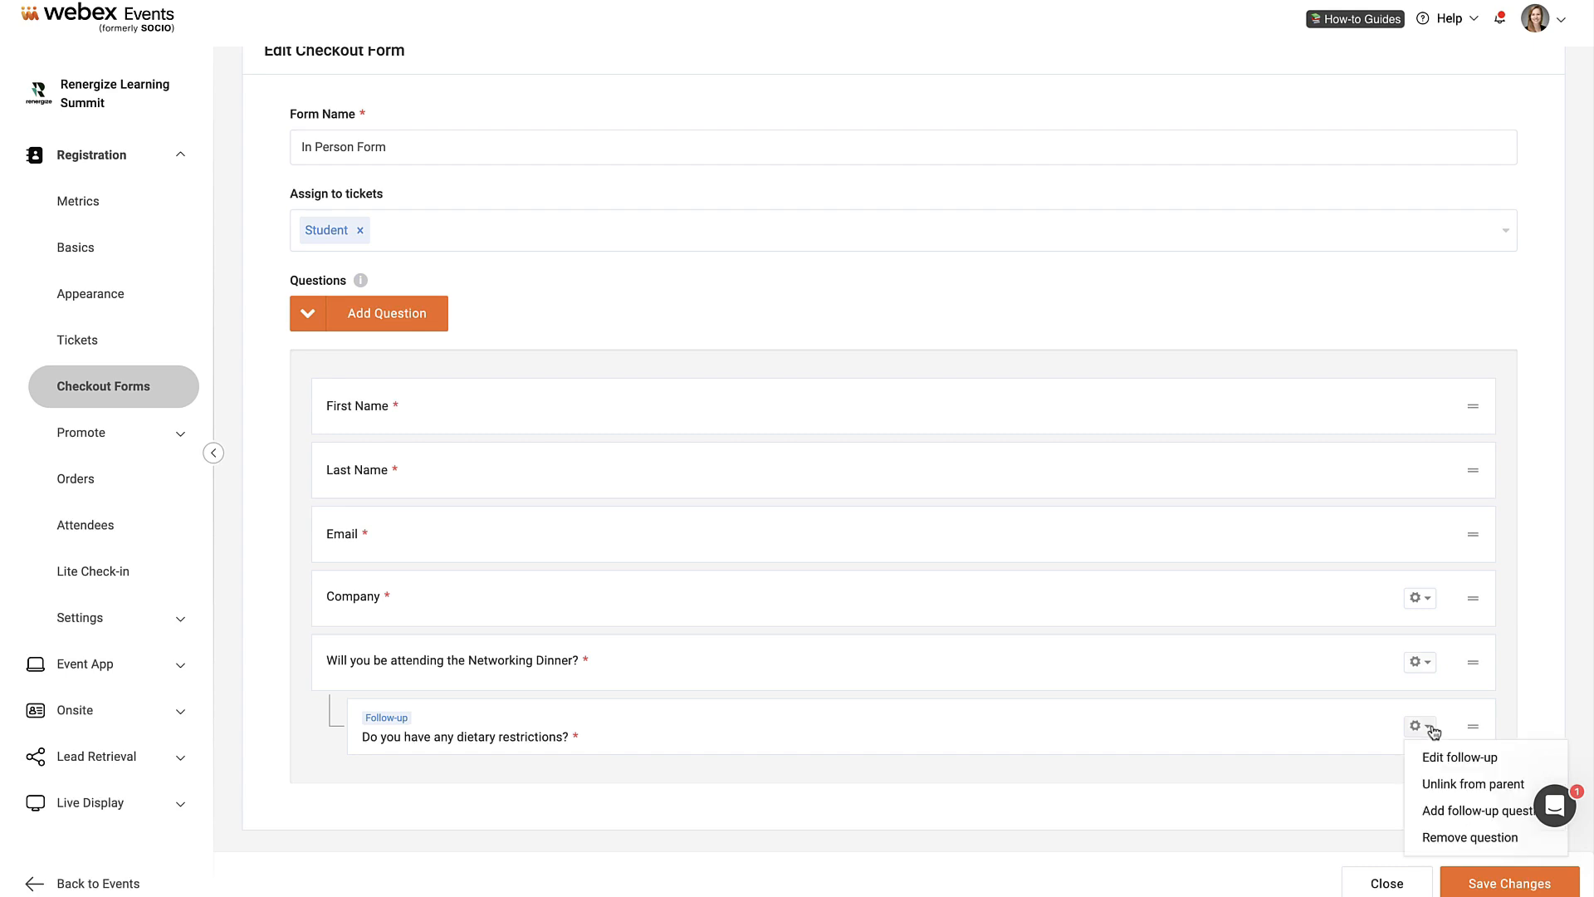
click(1495, 818)
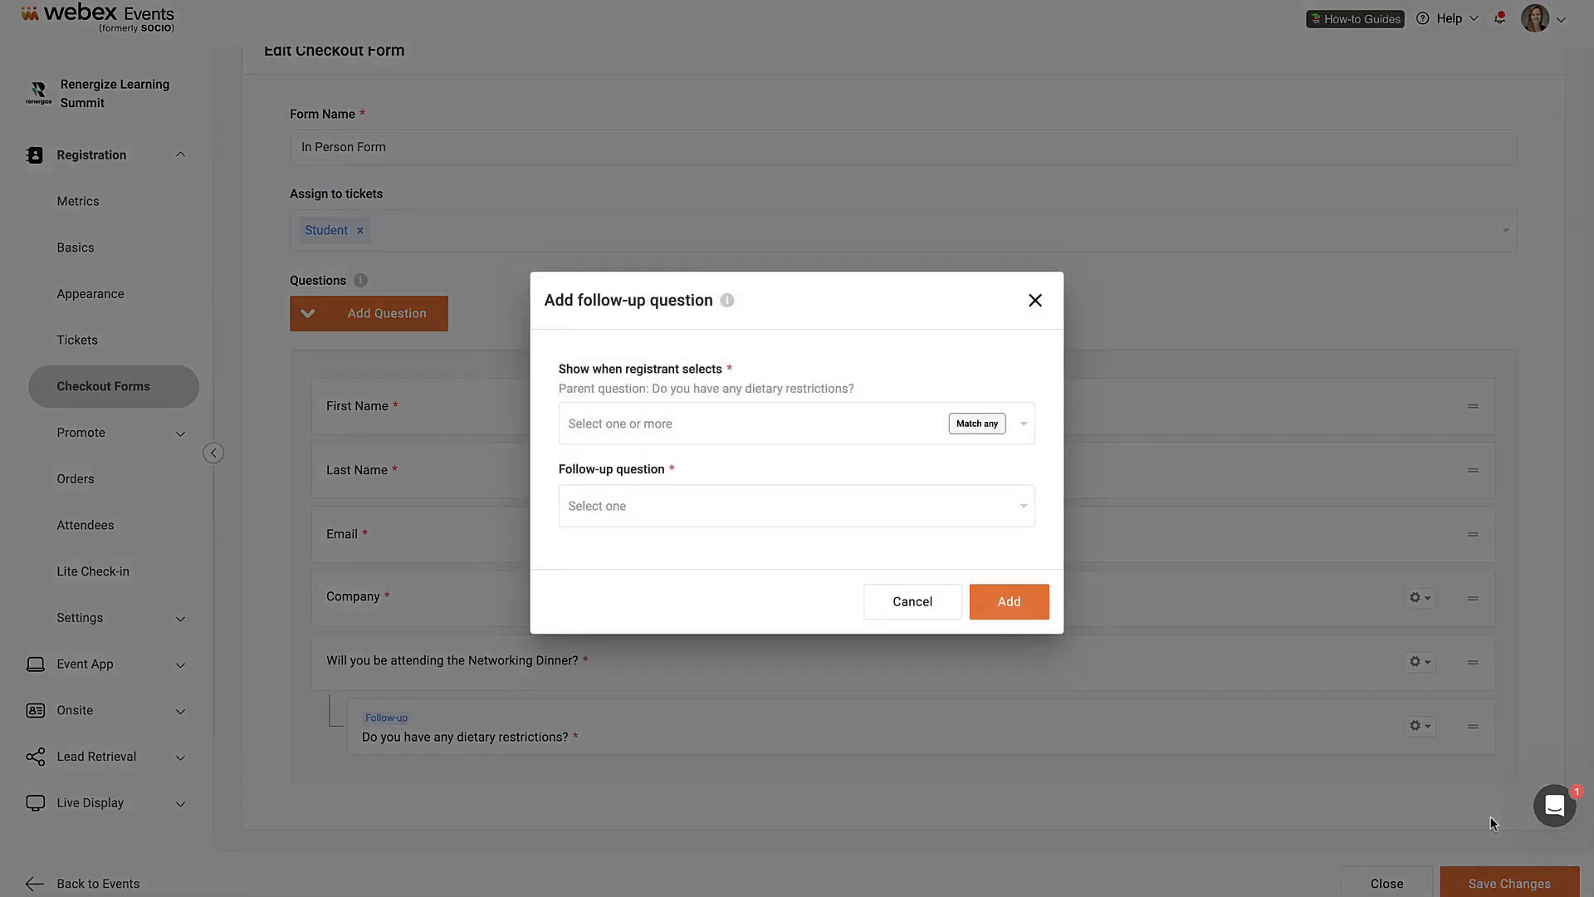
click(1023, 432)
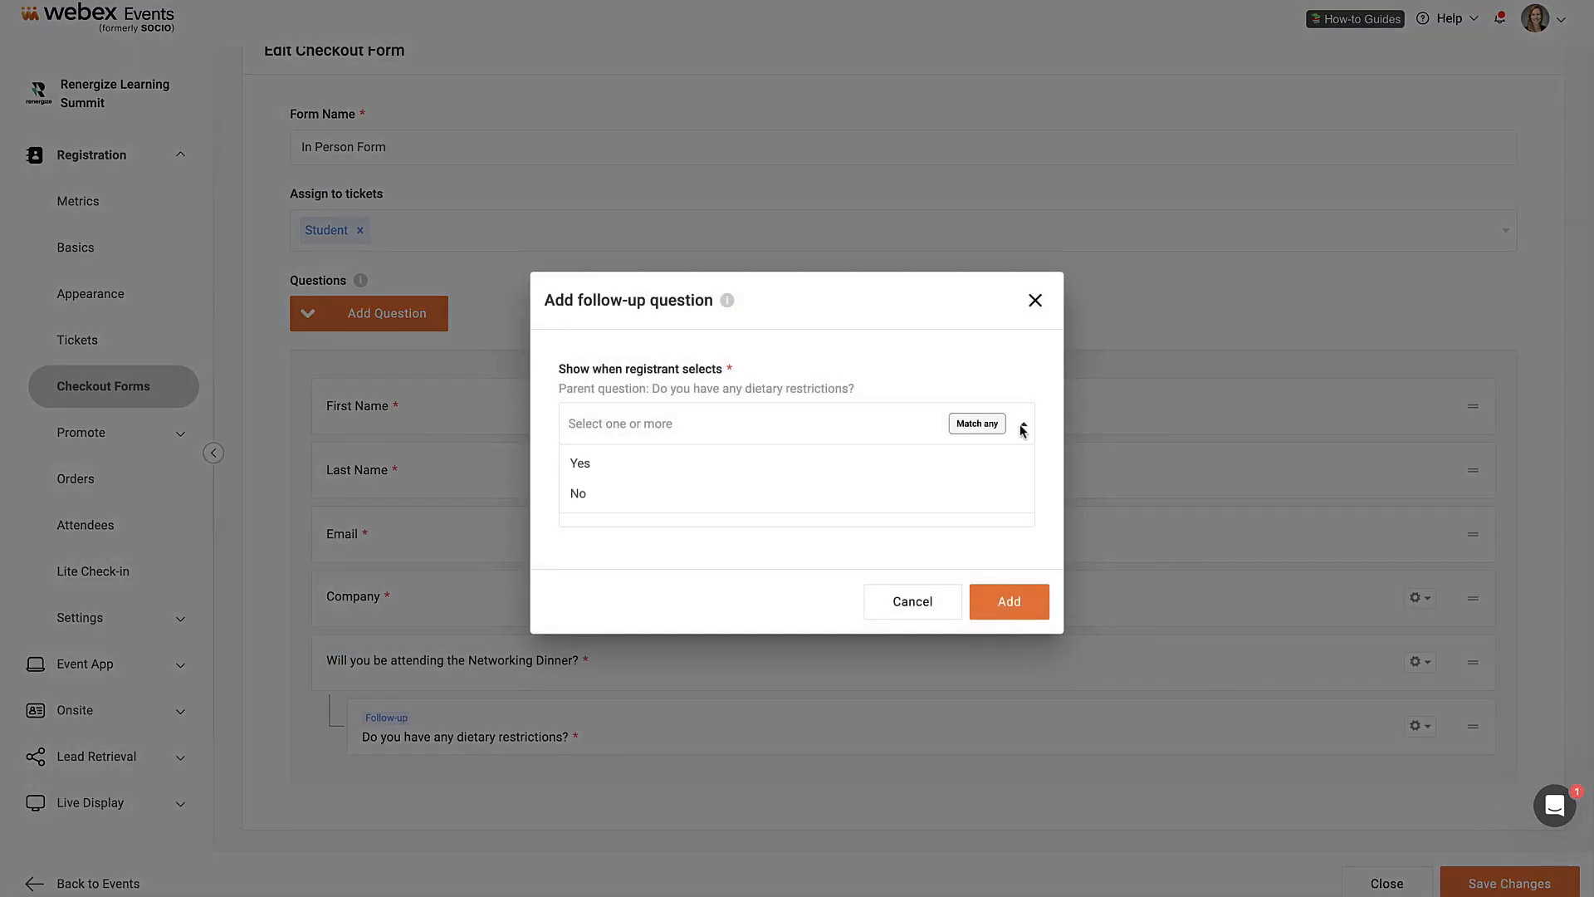
click(694, 463)
click(672, 503)
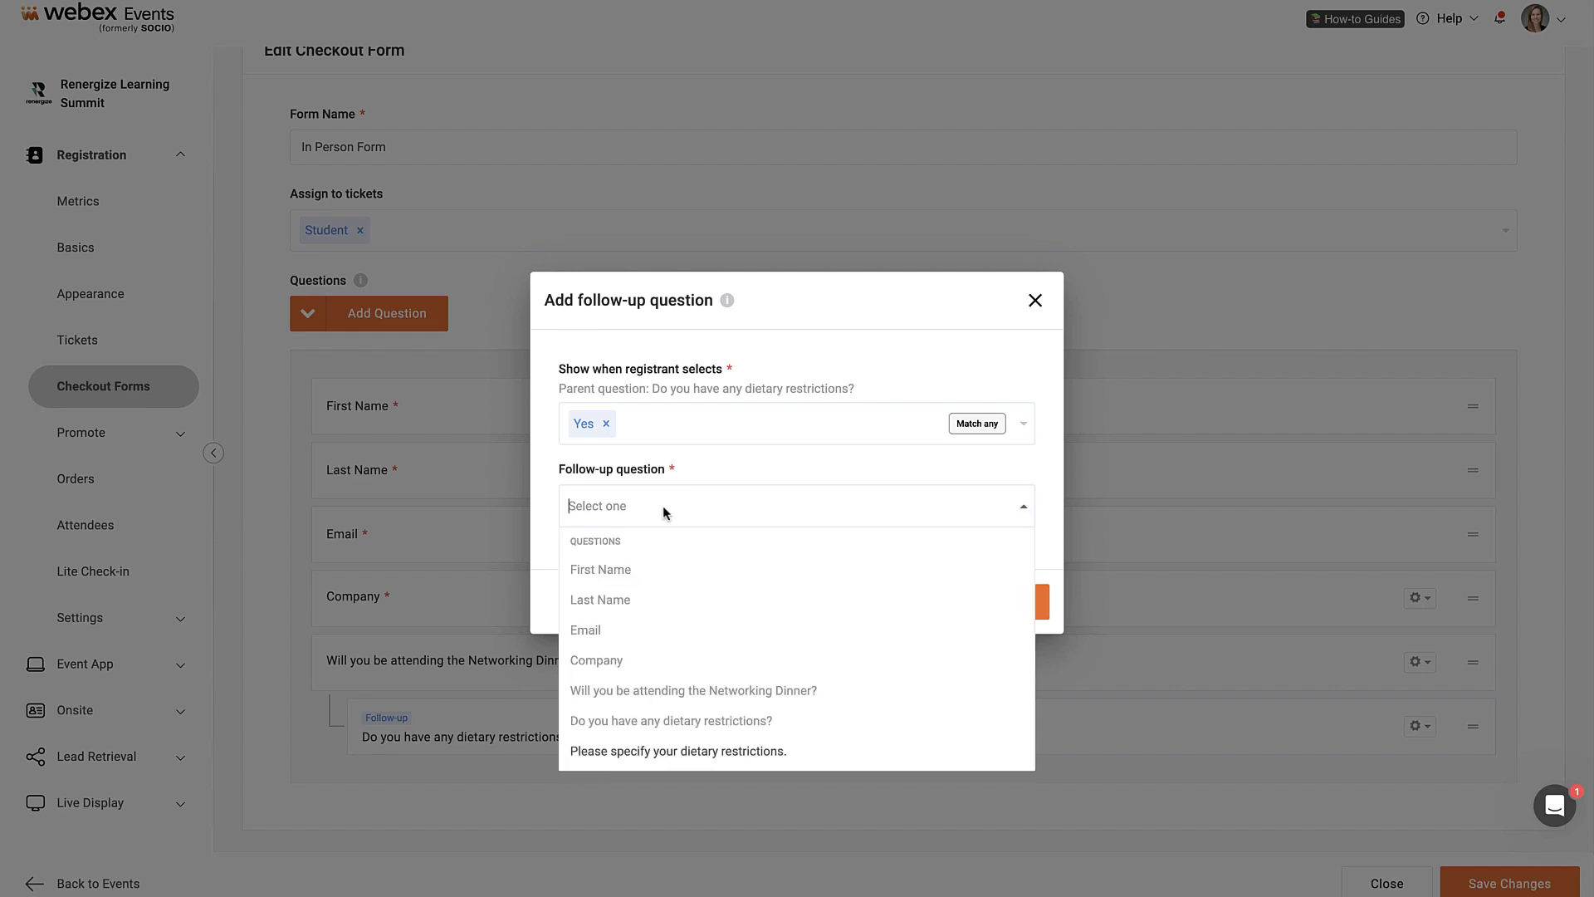
click(649, 749)
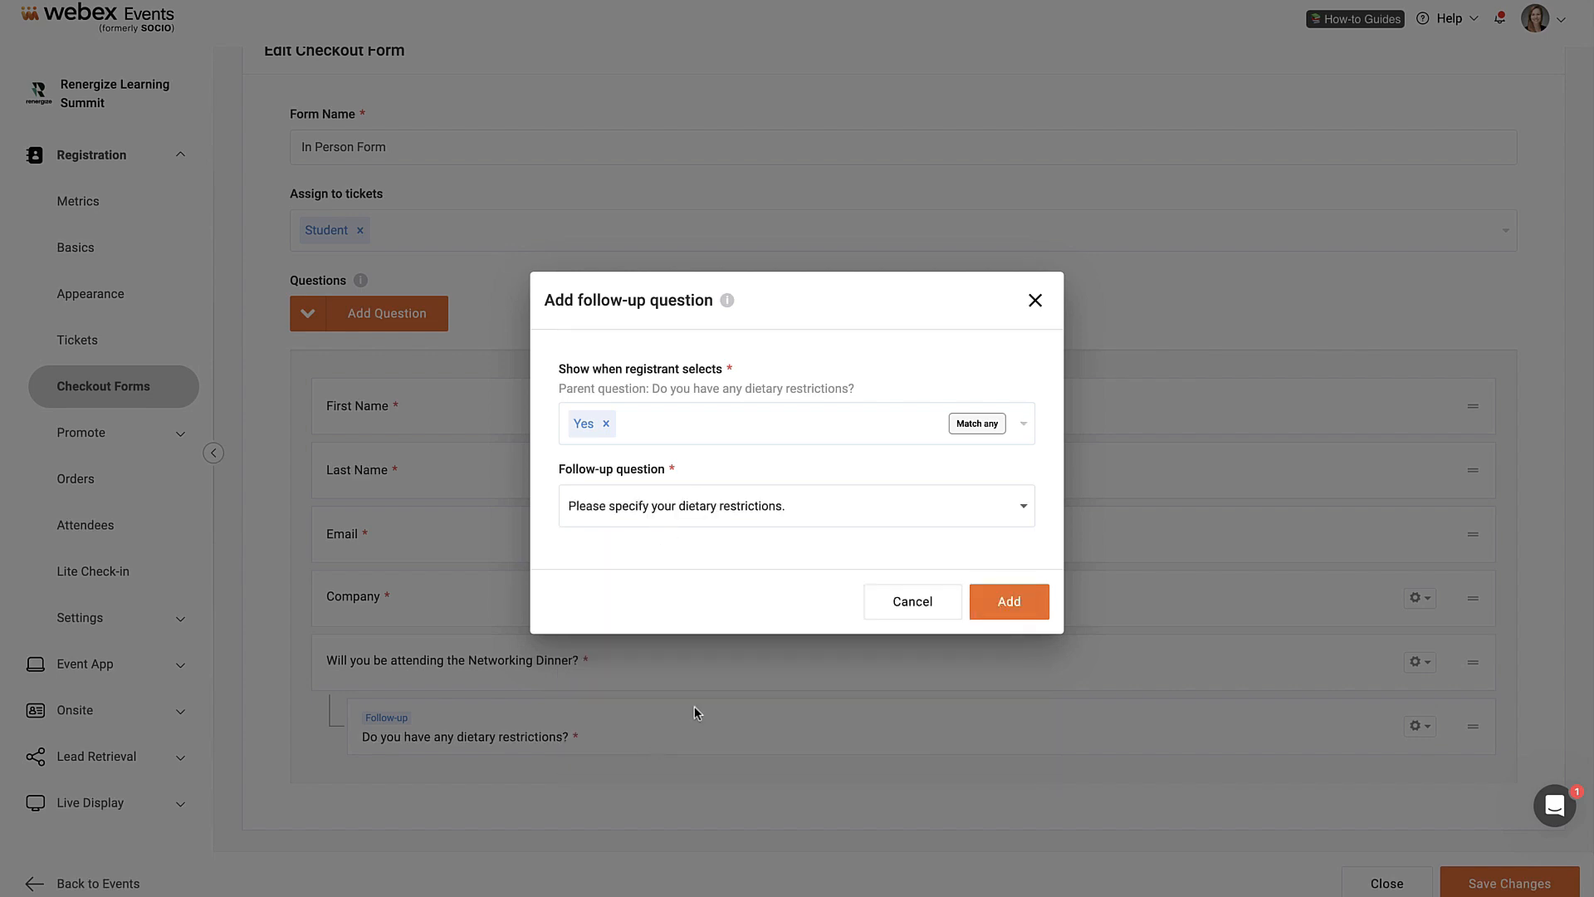
click(1008, 602)
Step: Unlink the follow-up question "Please specify your dietary restrictions." from its parent question
scroll(1013, 639, down, 1)
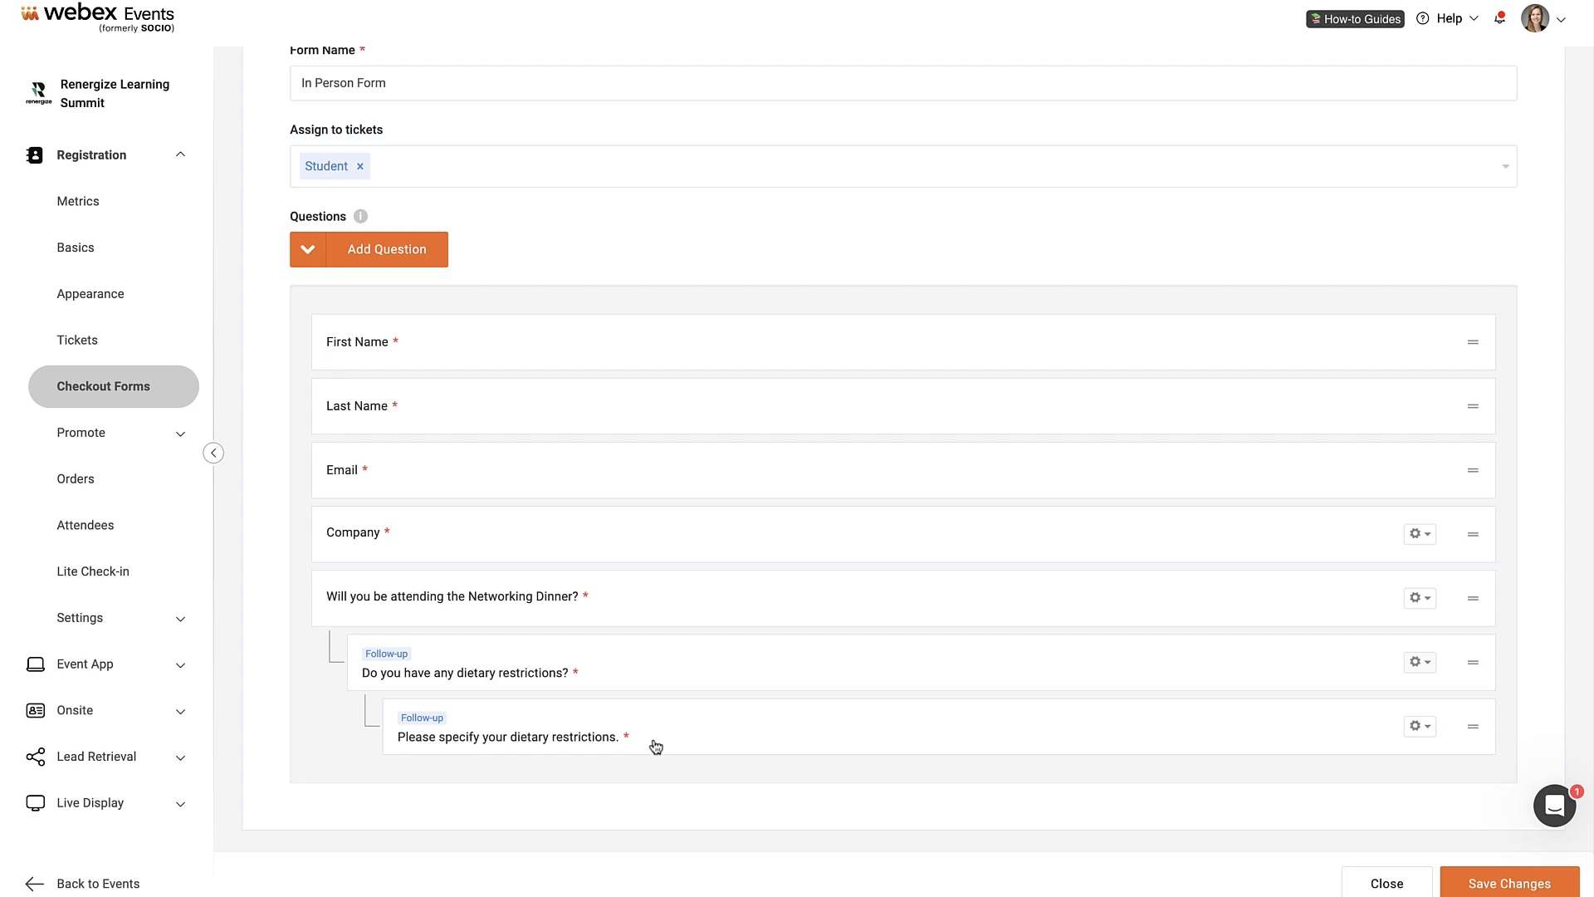
click(1430, 729)
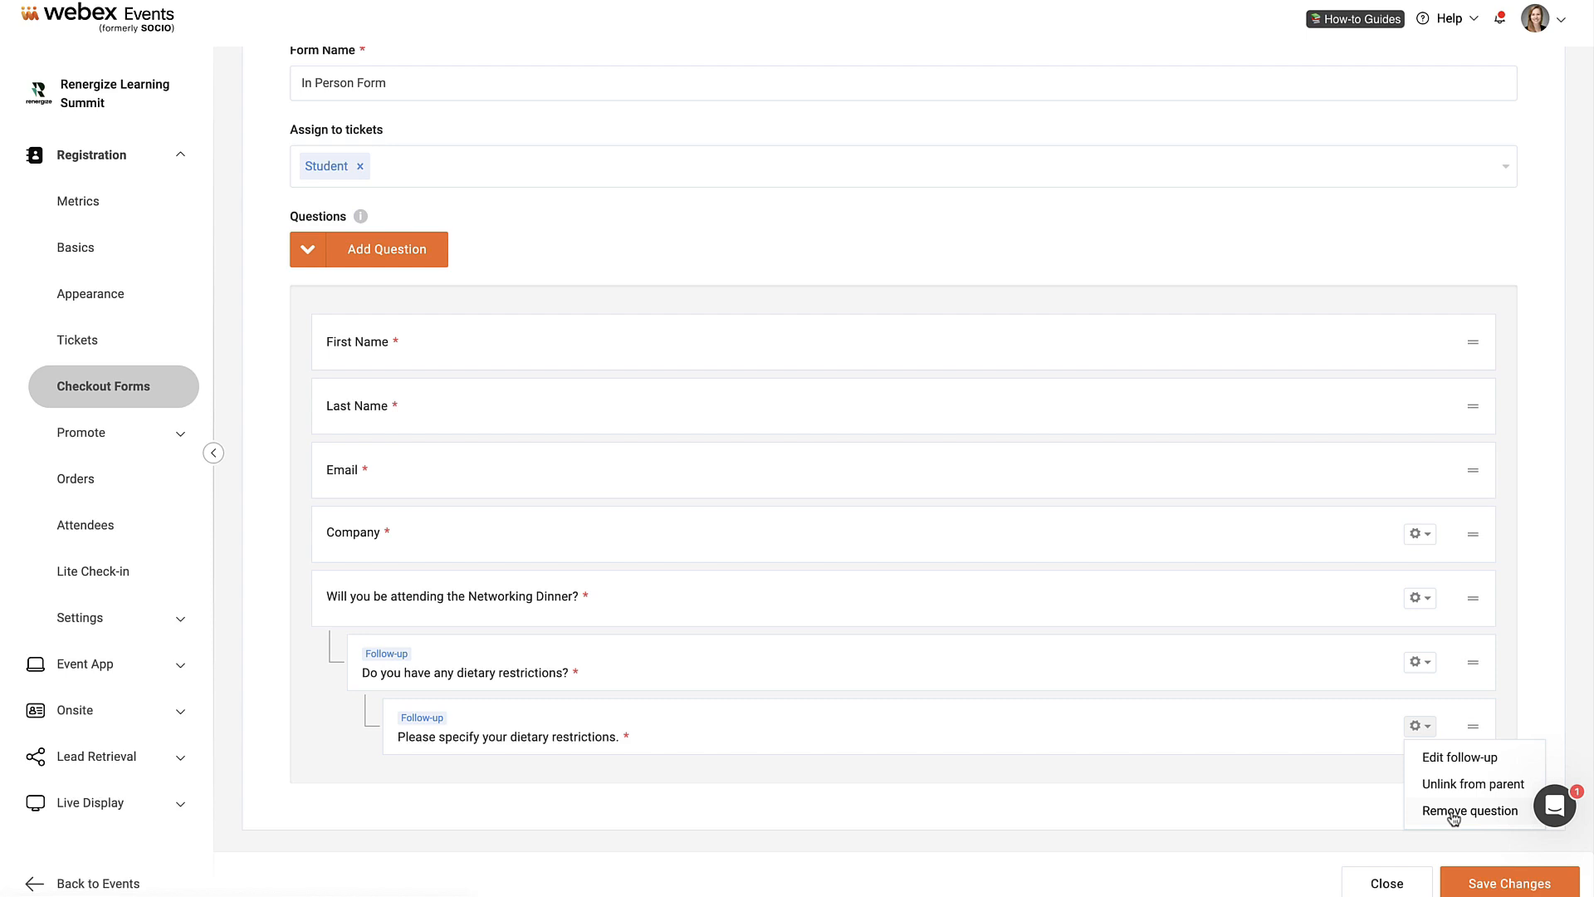
click(1365, 776)
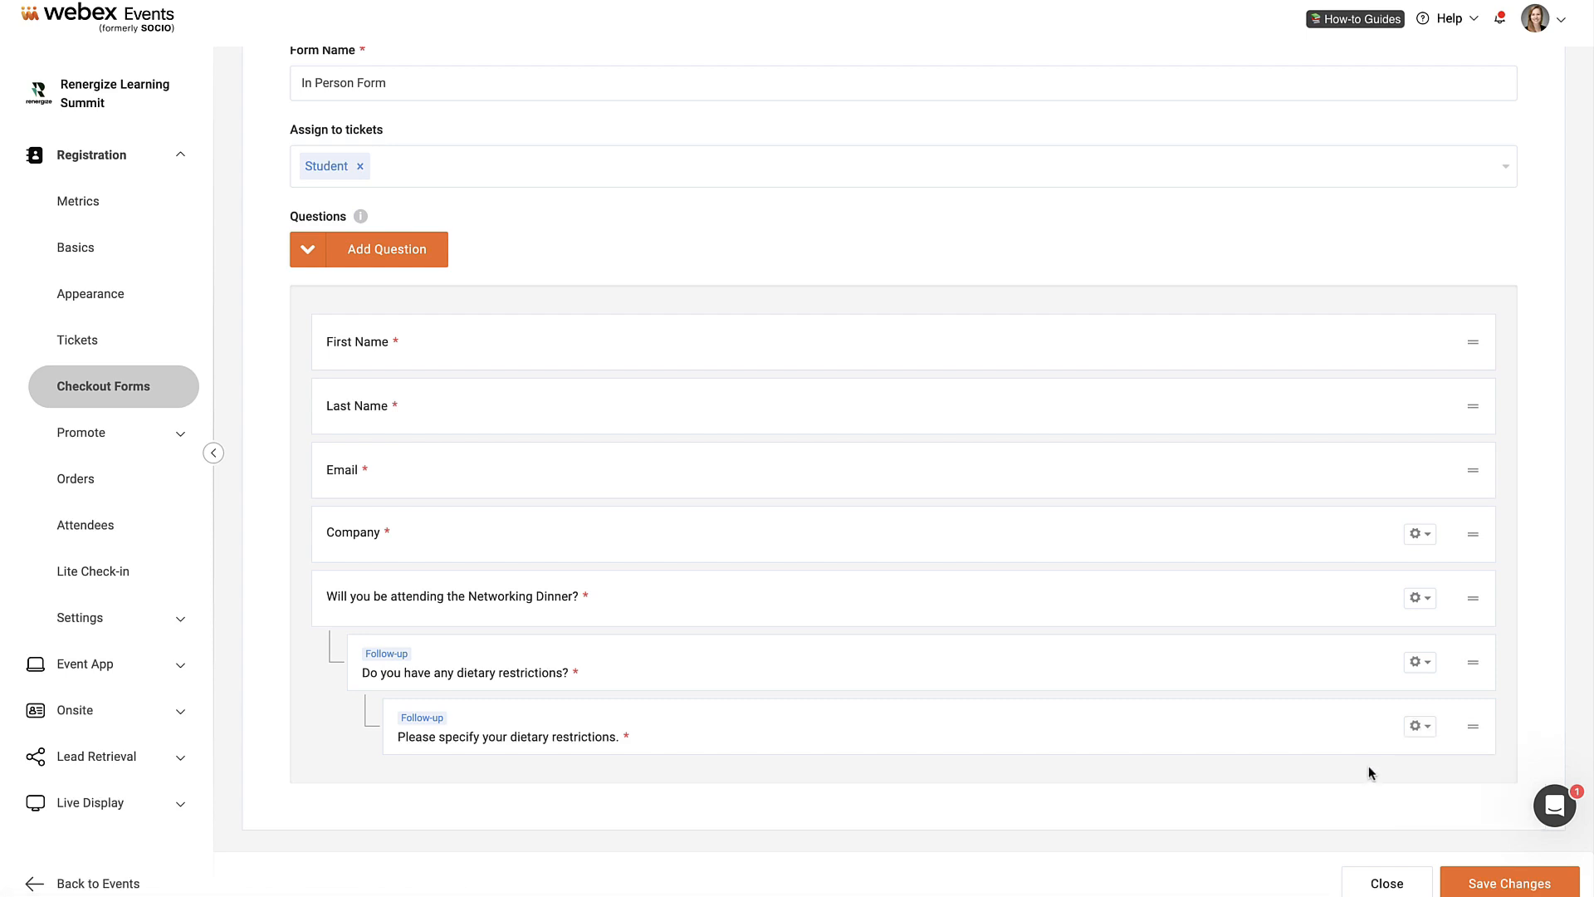
click(1418, 662)
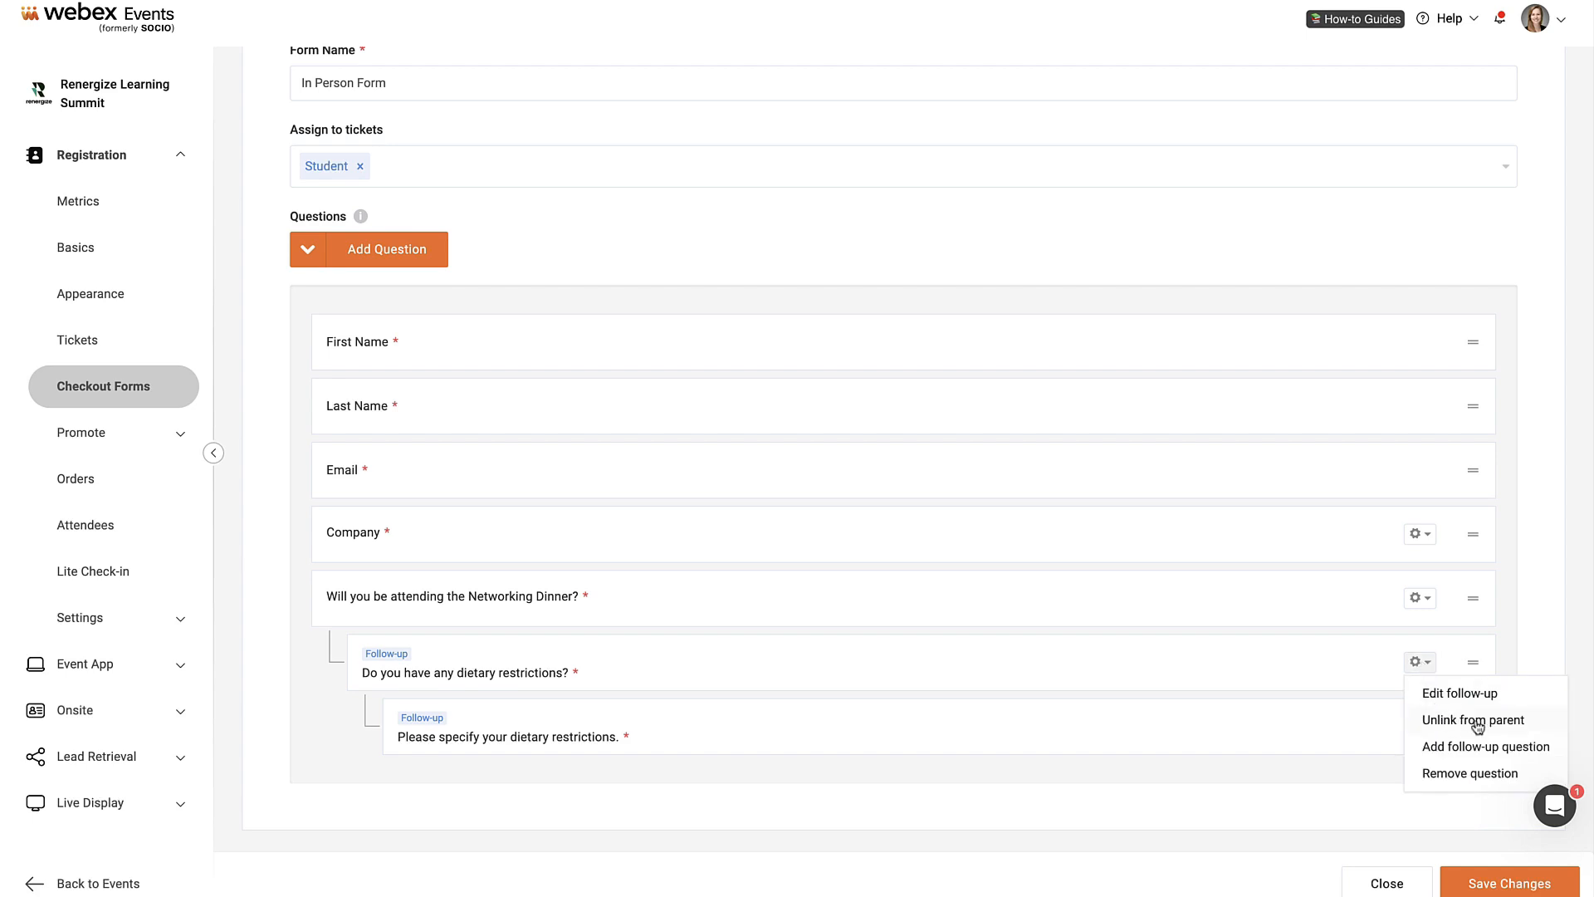
click(1478, 774)
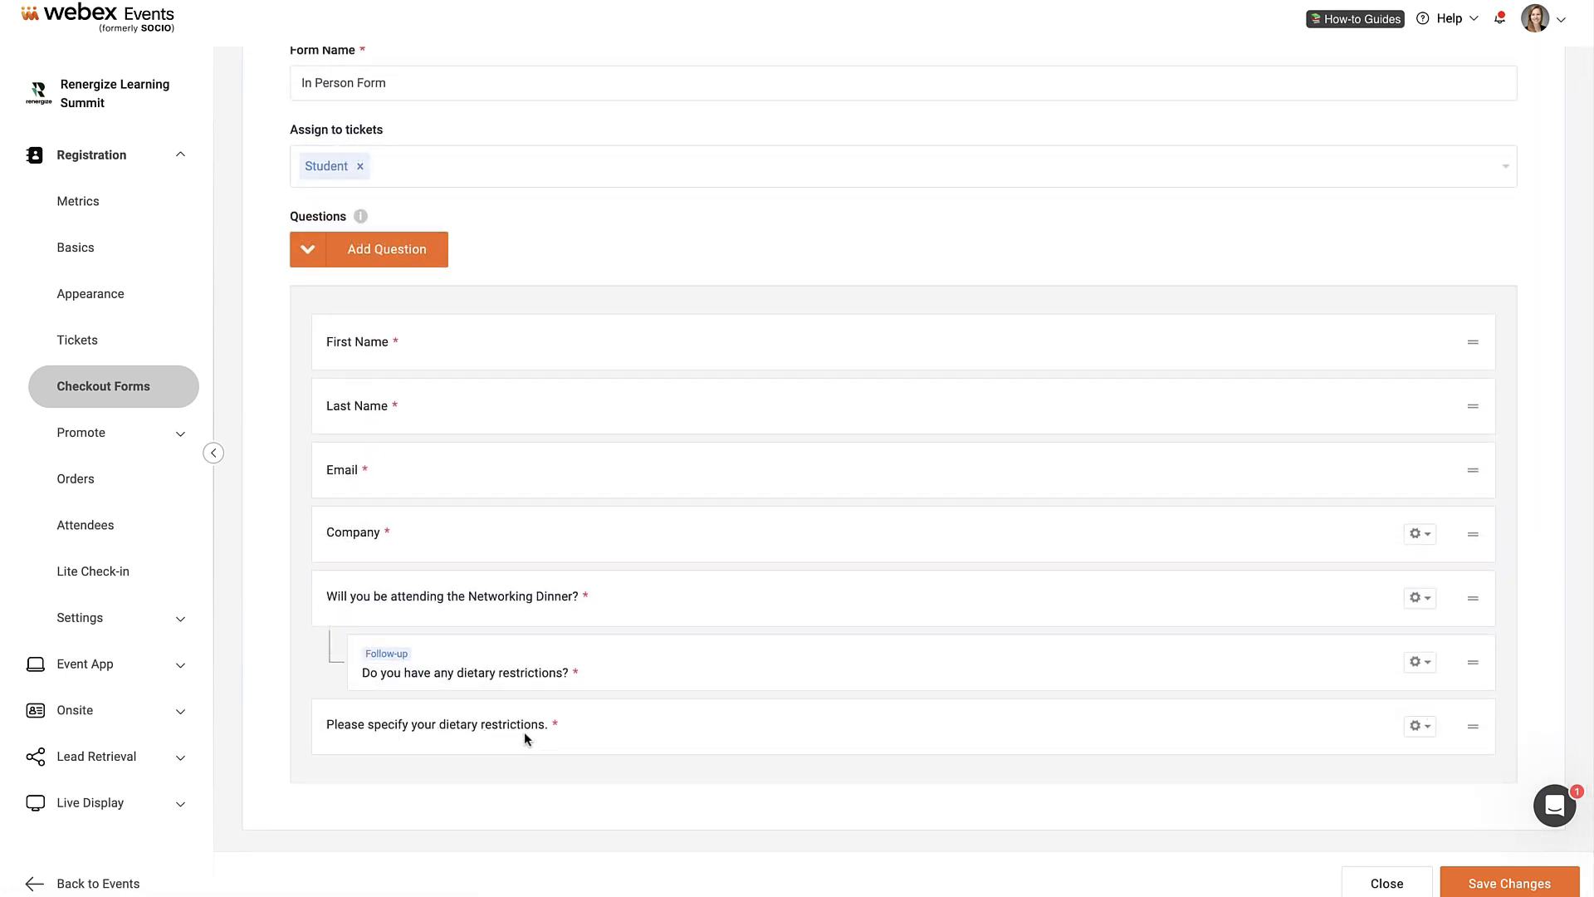
Step: Remove the unlinked question "Please specify your dietary restrictions." from the In Person Form
click(1418, 728)
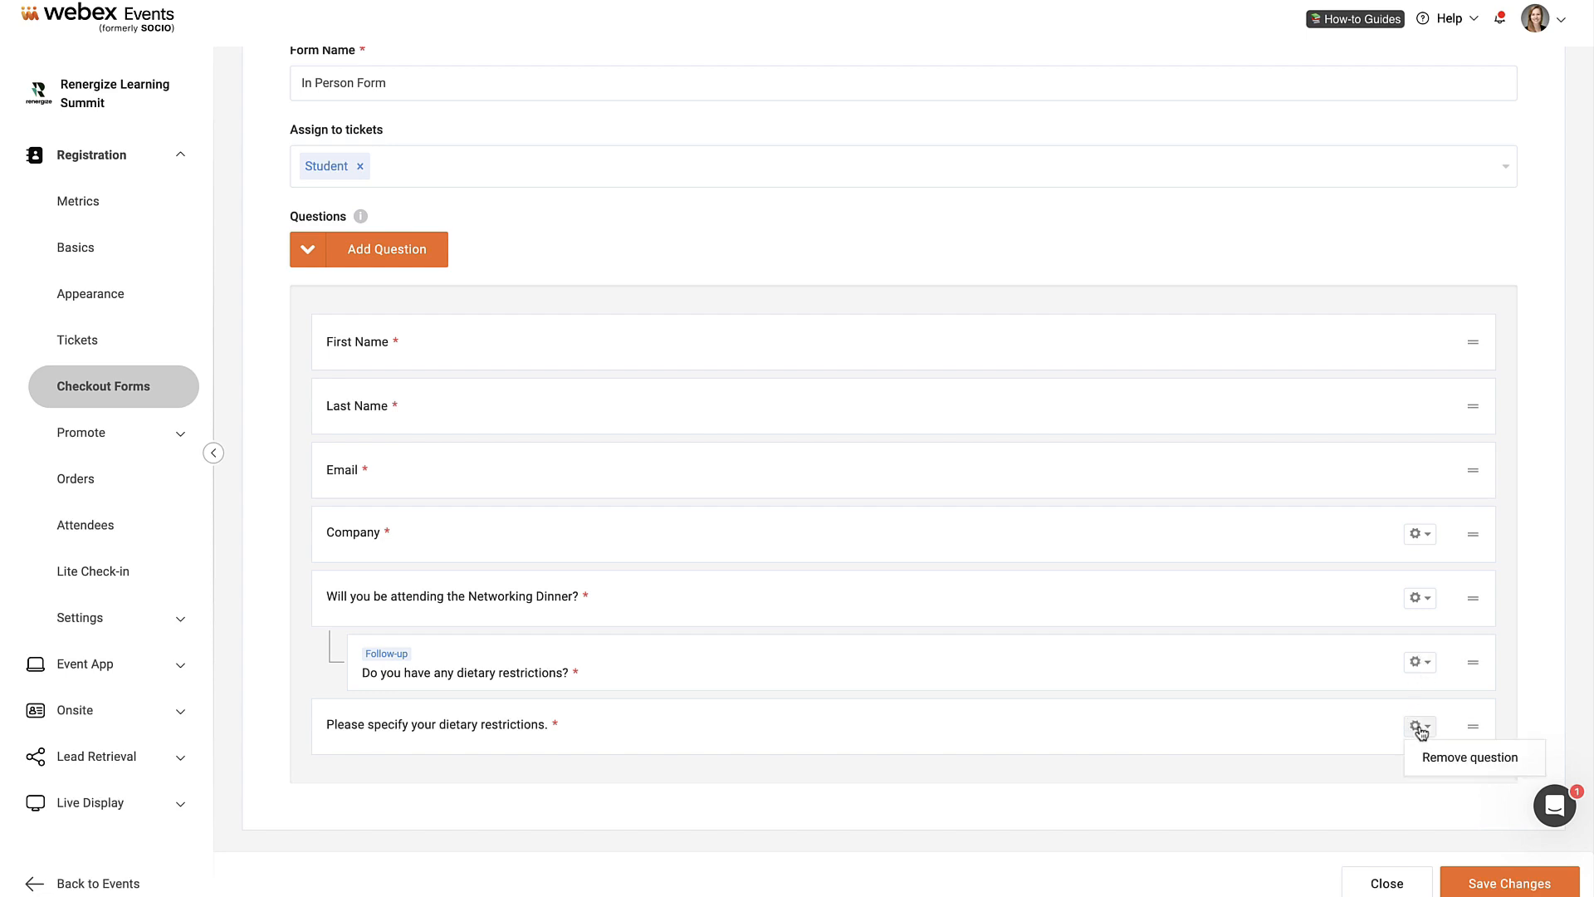
click(1464, 758)
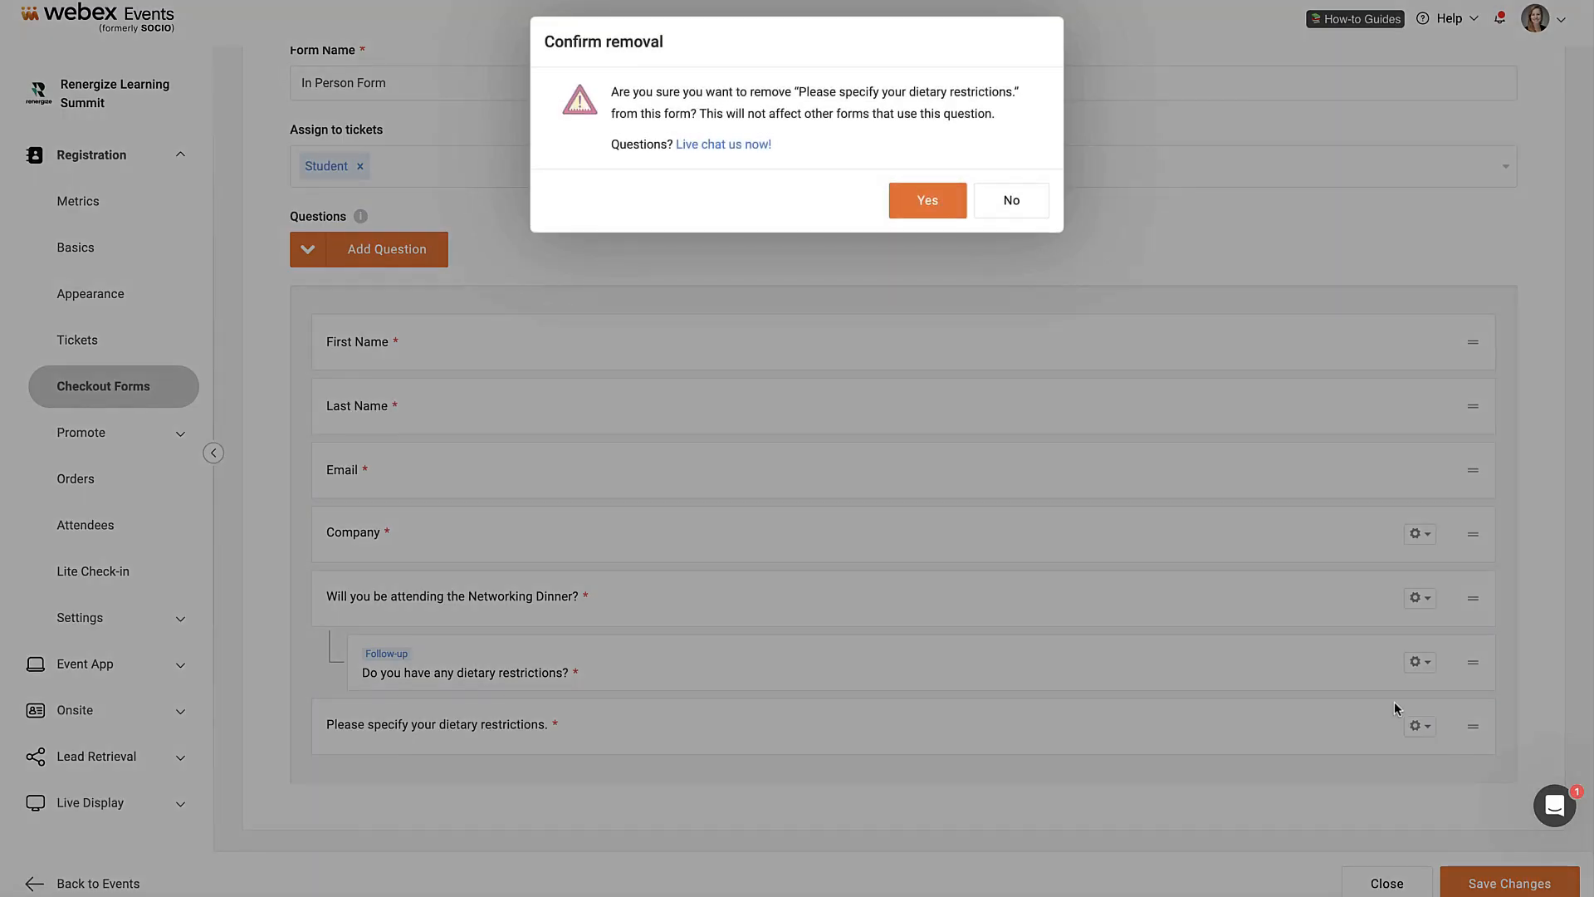
click(926, 201)
Step: Re-add "Please specify your dietary restrictions." as the follow-up for a Yes answer to the dietary restrictions question, and save the form
click(1417, 726)
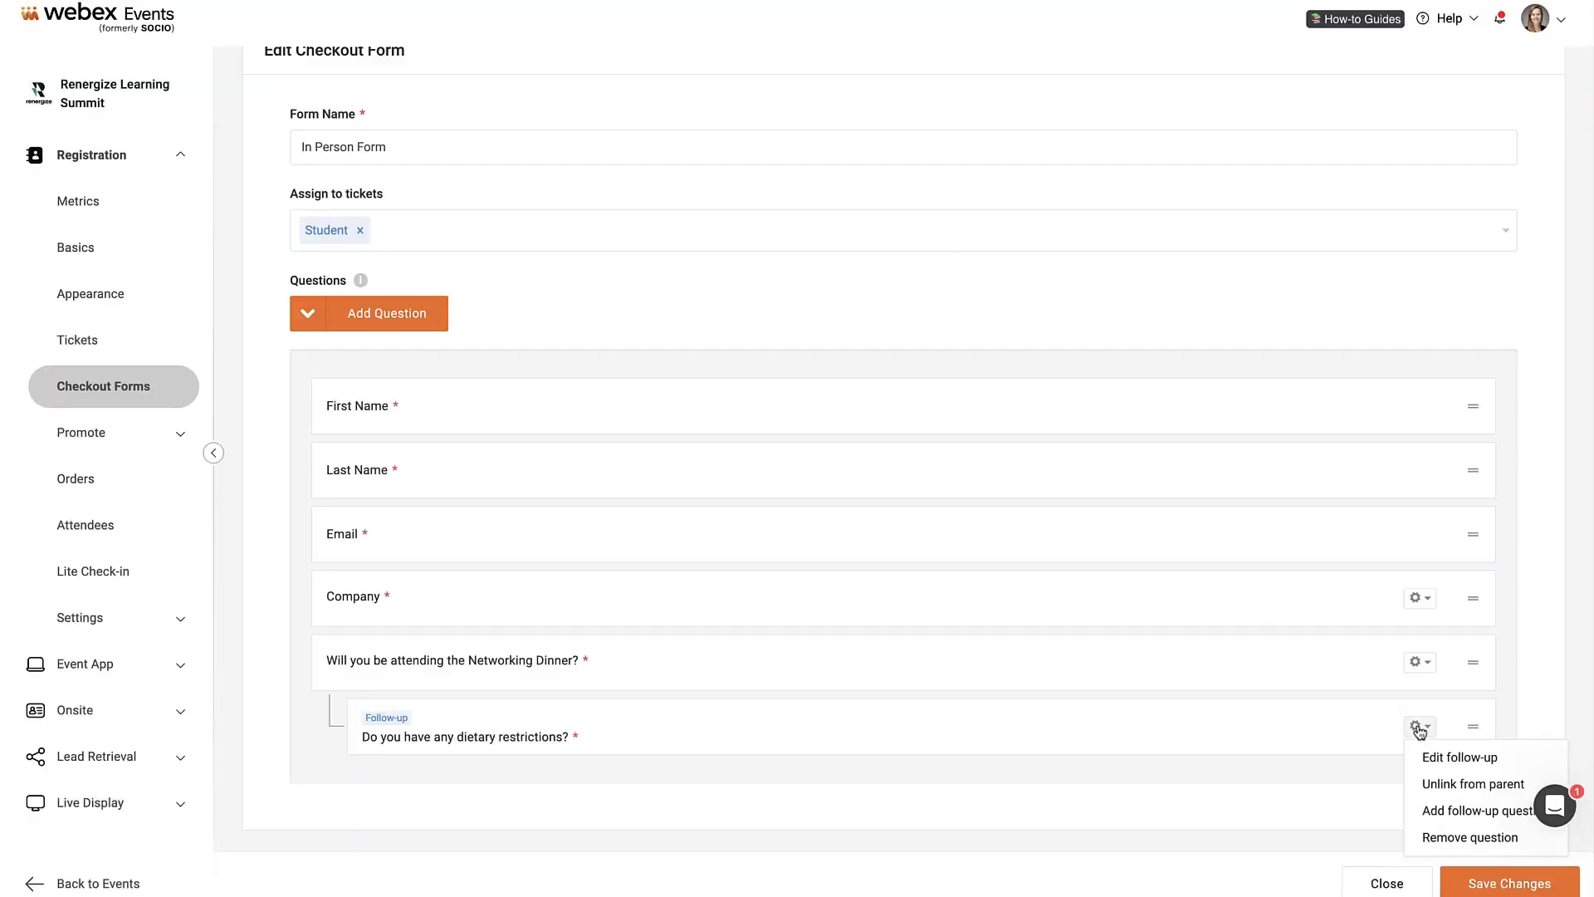
click(1457, 805)
click(890, 508)
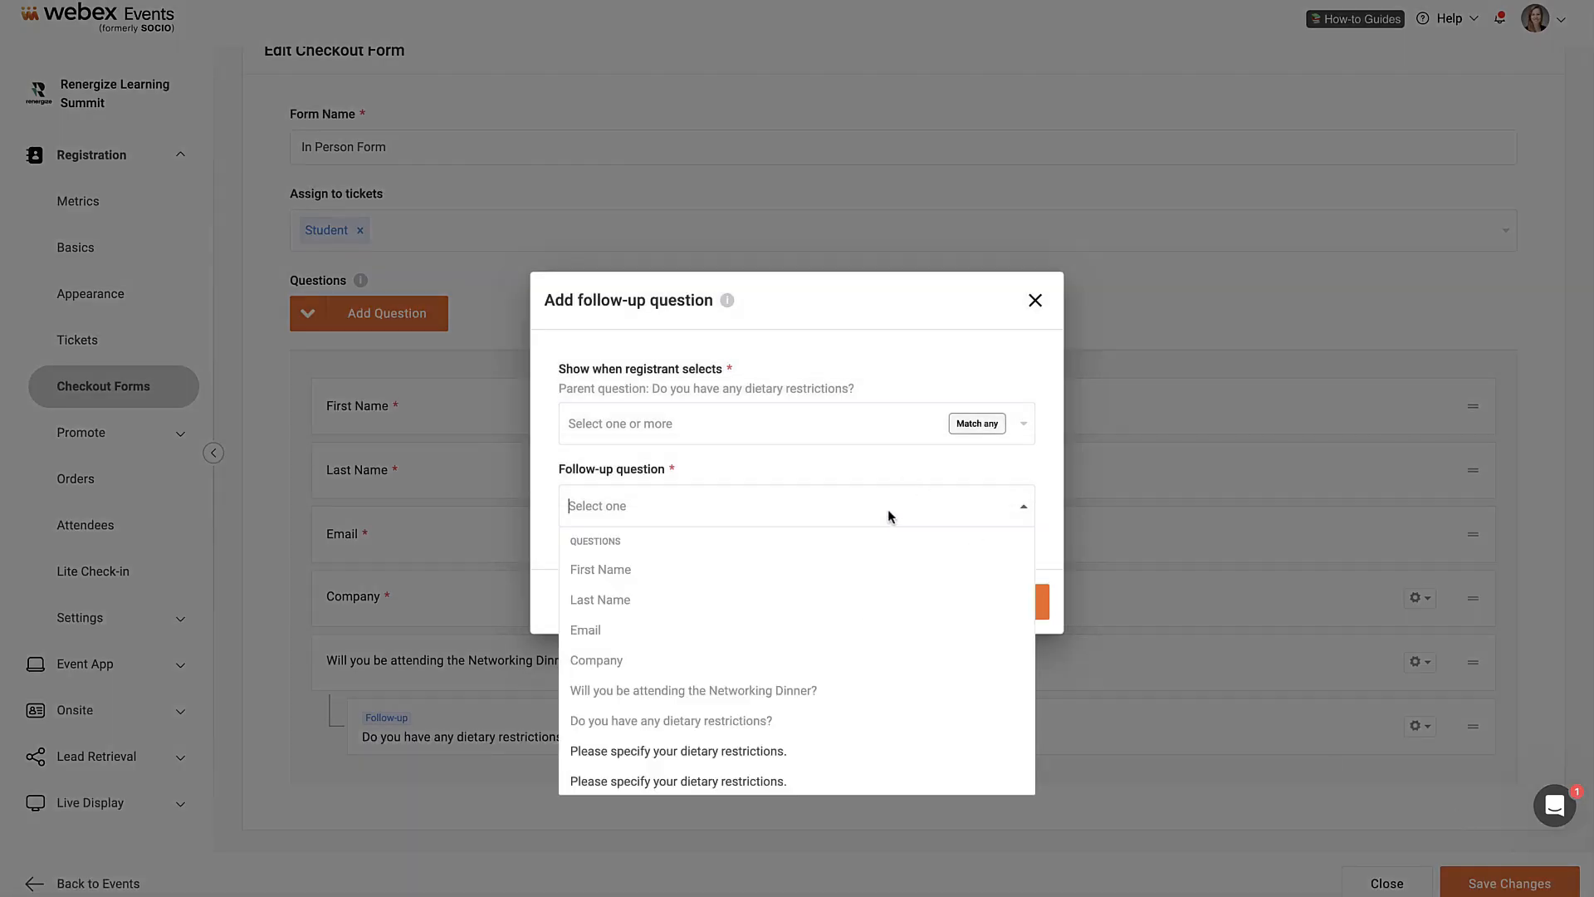
click(778, 759)
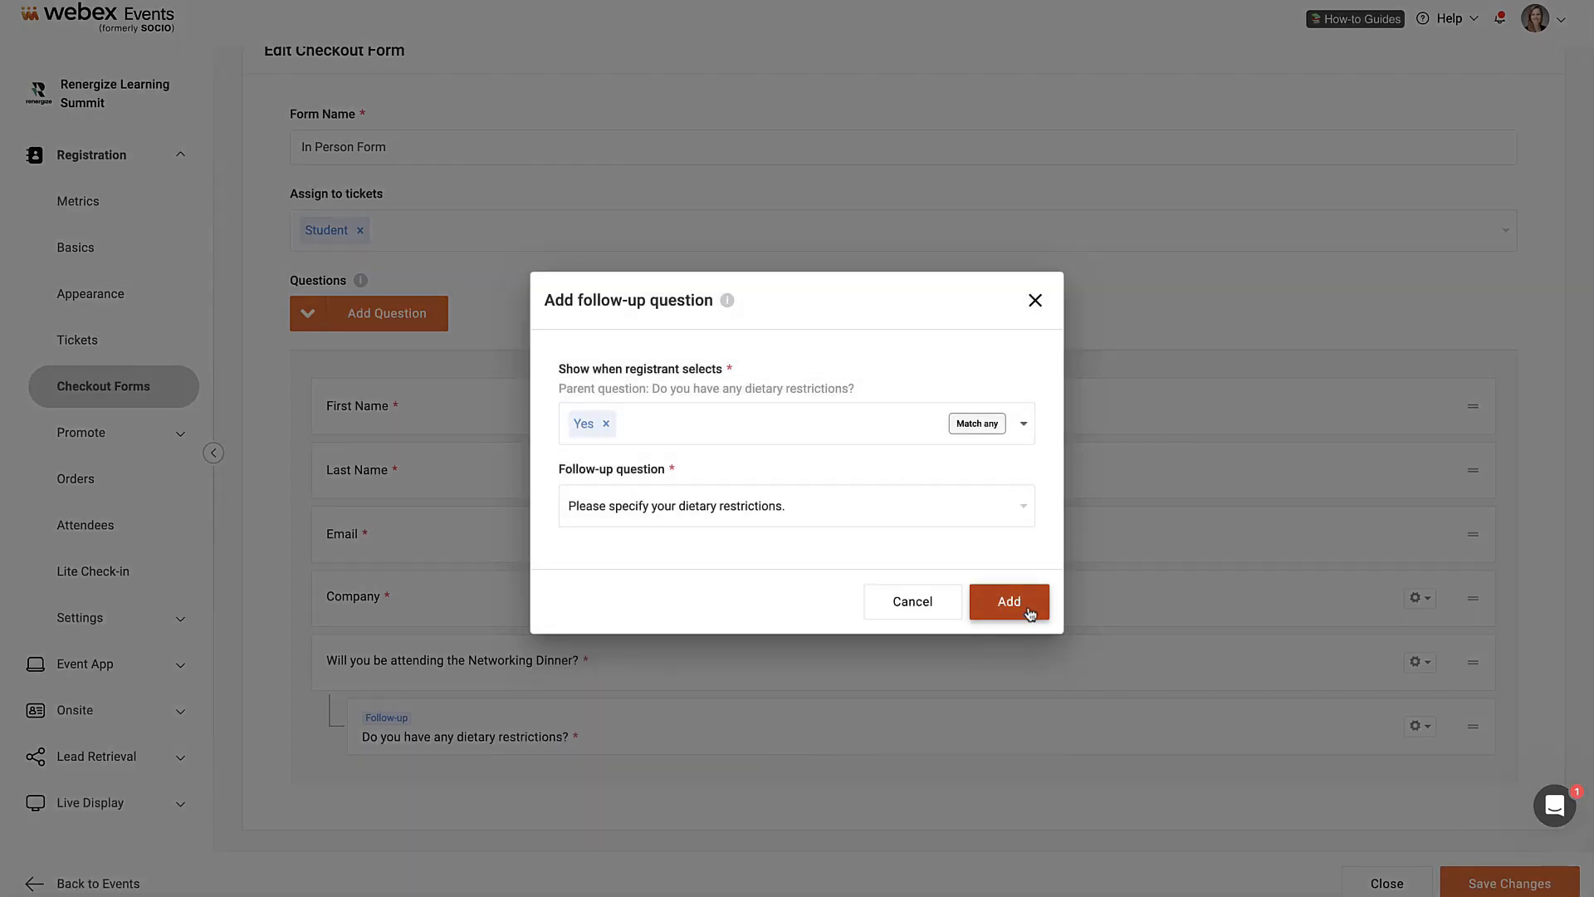
click(1012, 601)
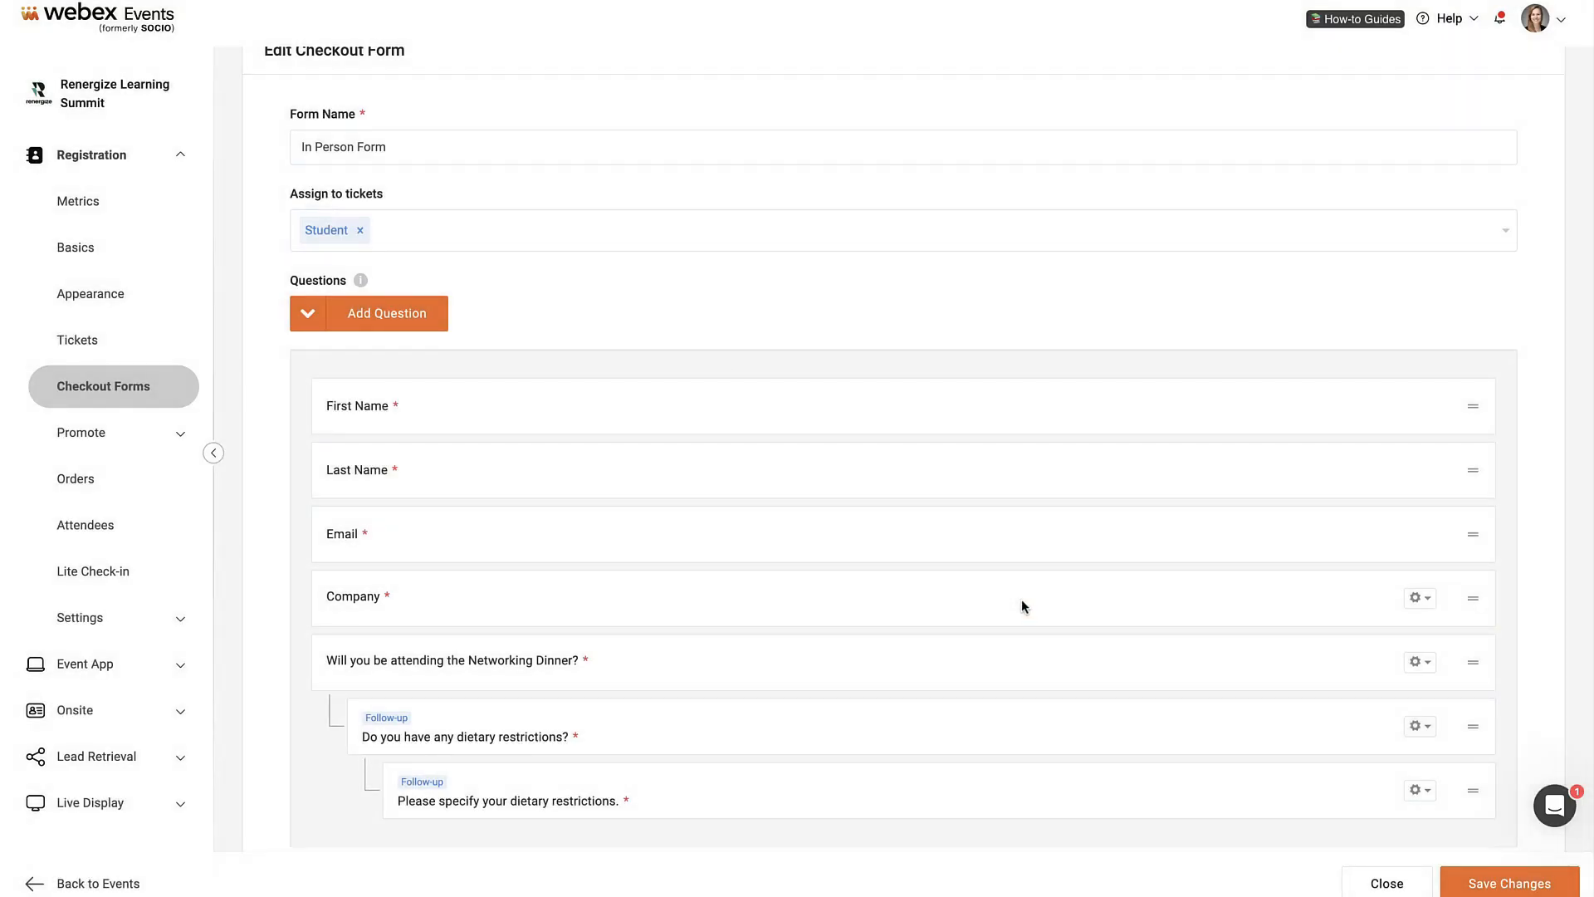
scroll(1044, 639, down, 2)
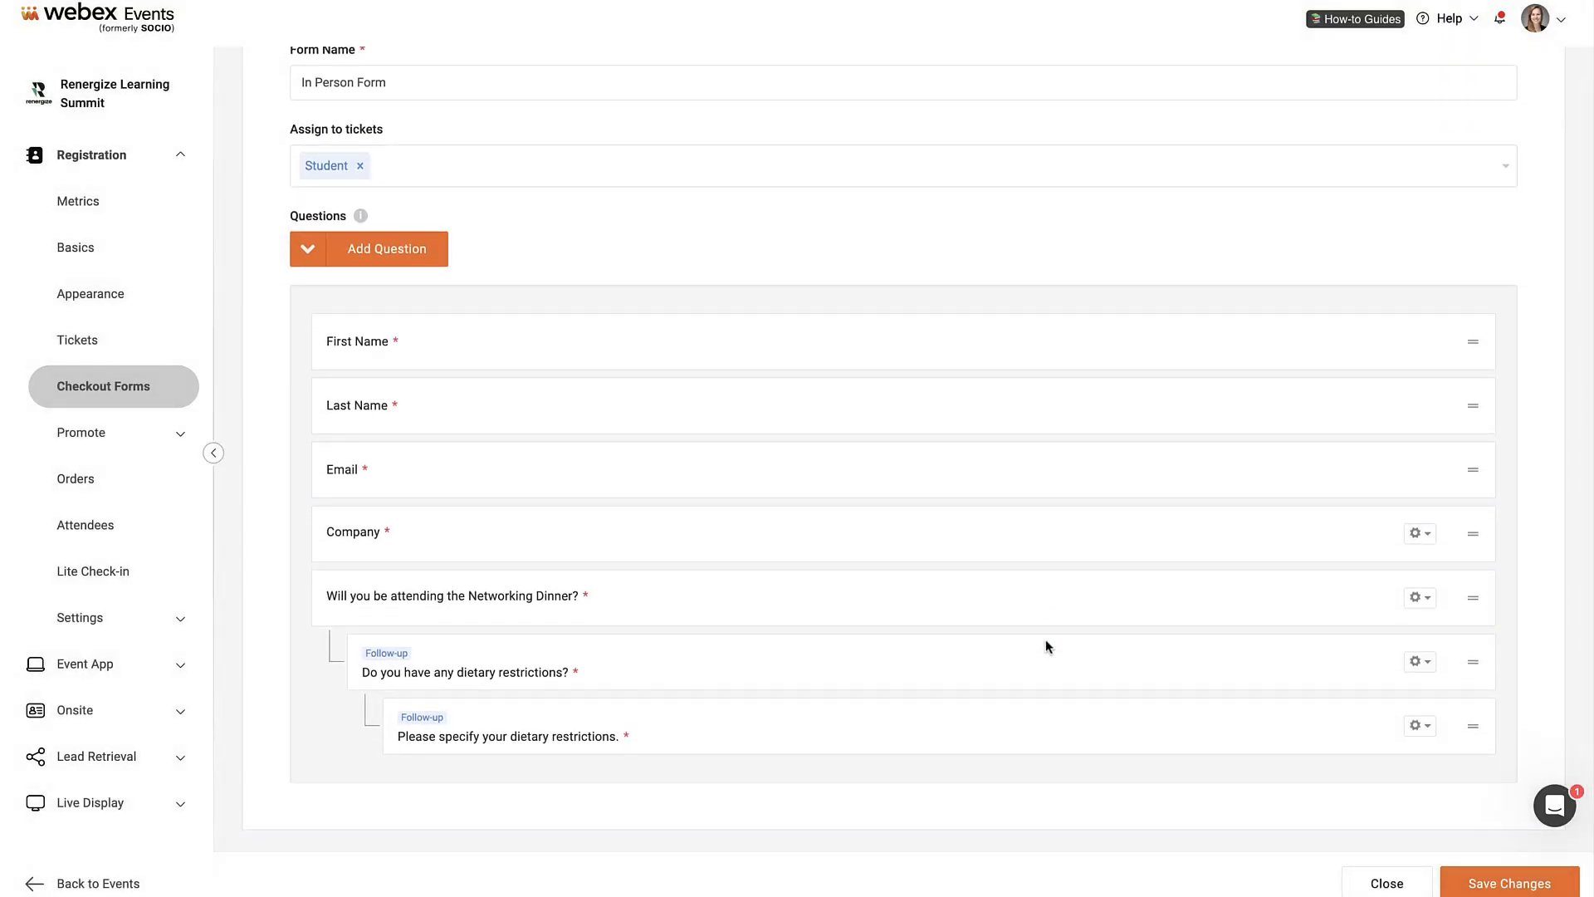
click(1511, 885)
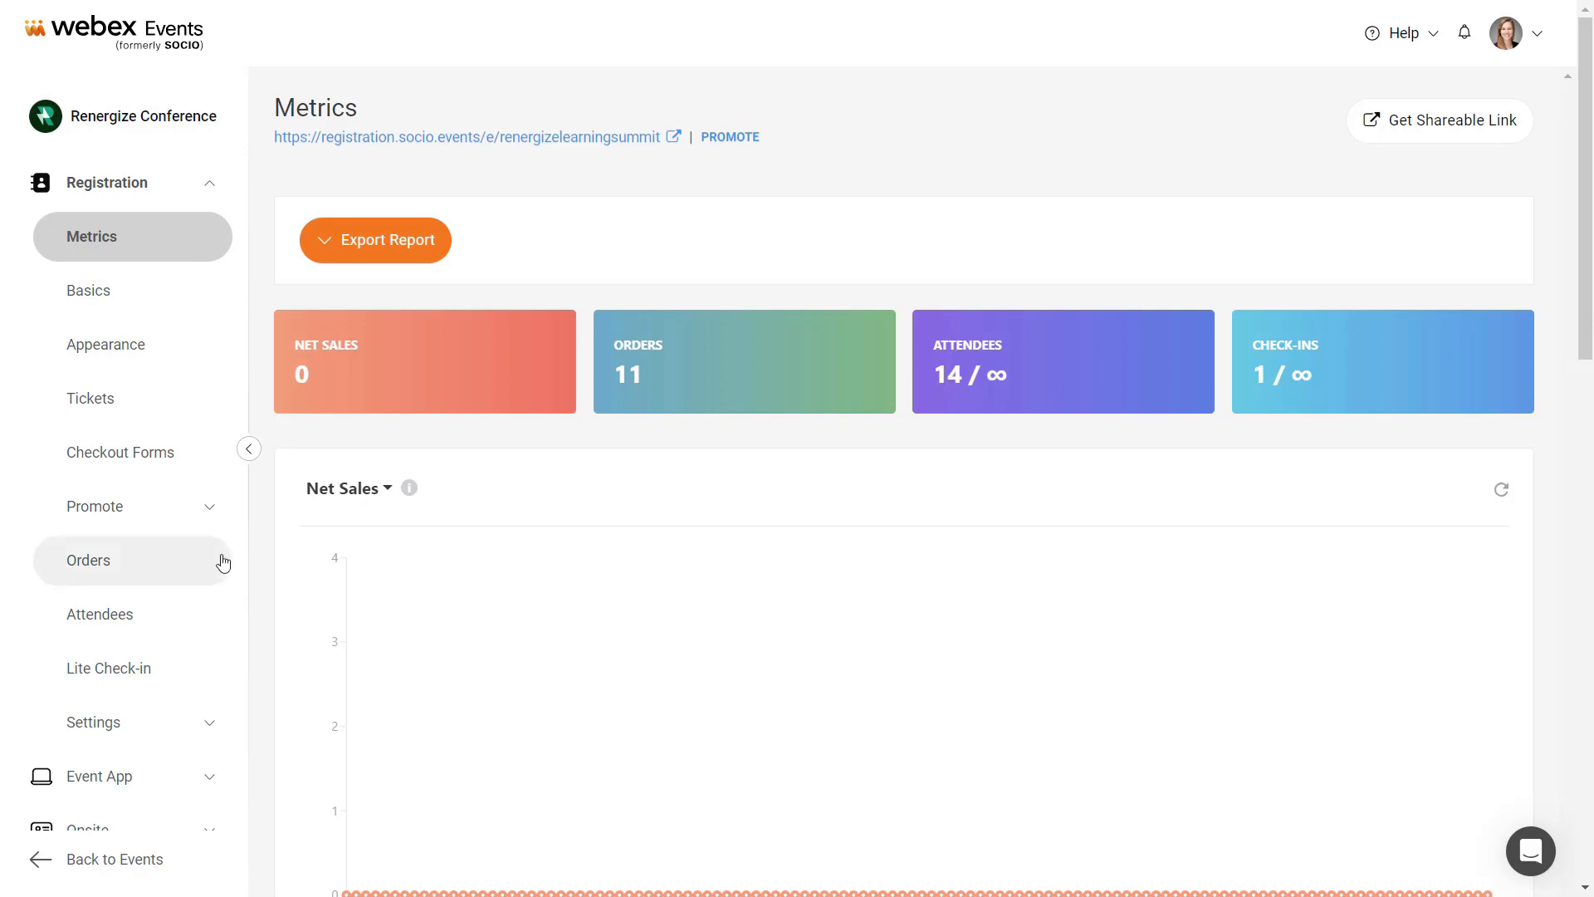
Step: Start a new Custom Consent question among the checkout form questions of the Renergize Conference event
click(142, 471)
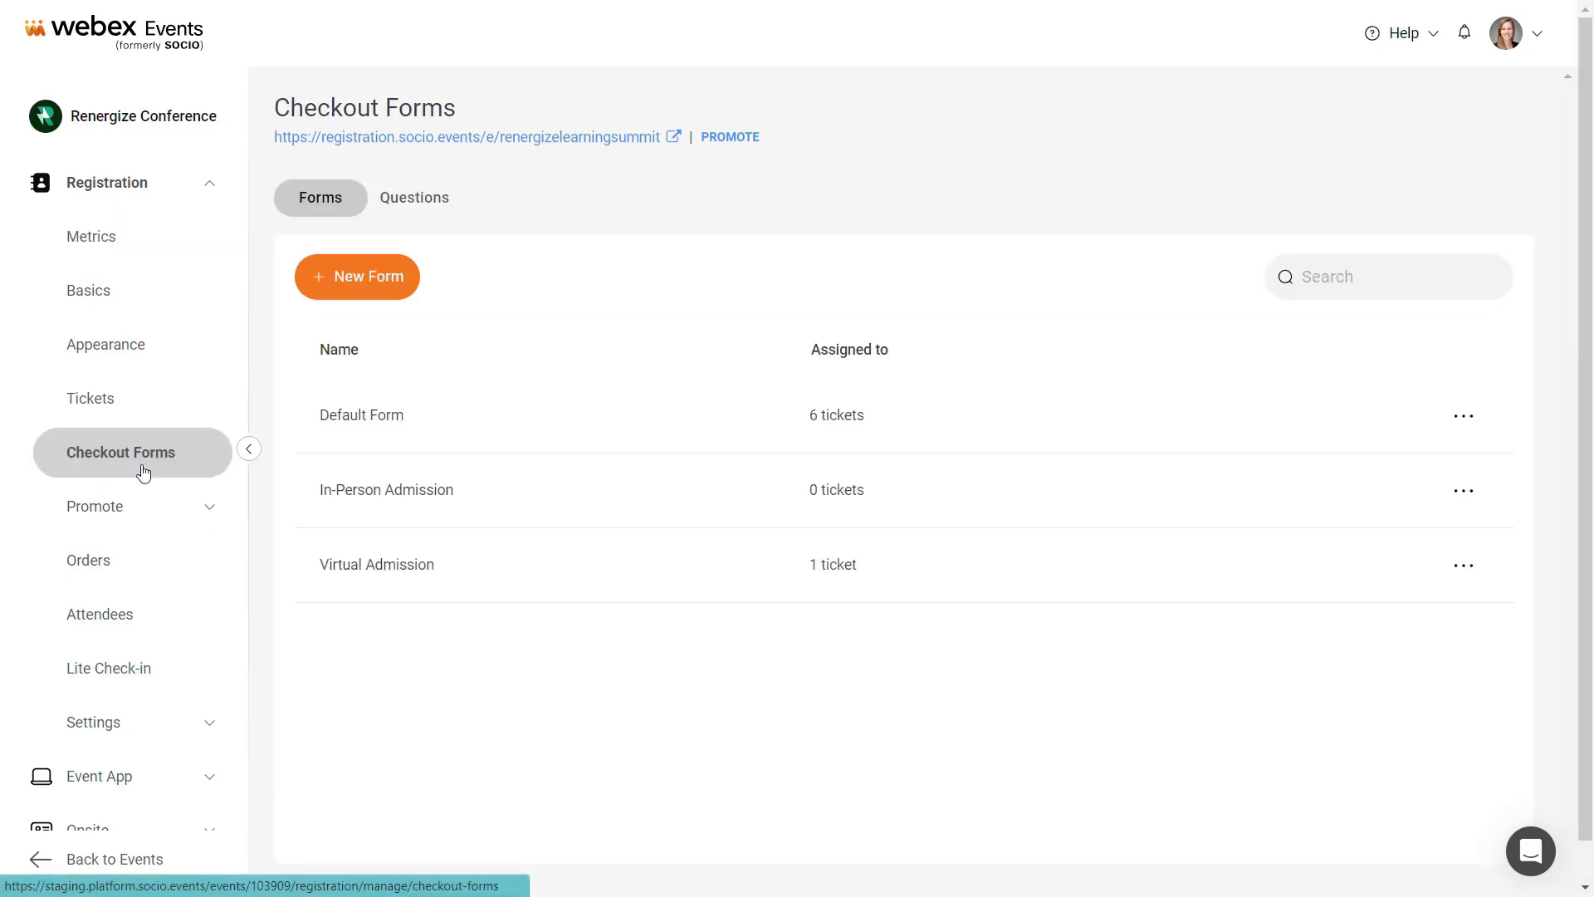
click(402, 212)
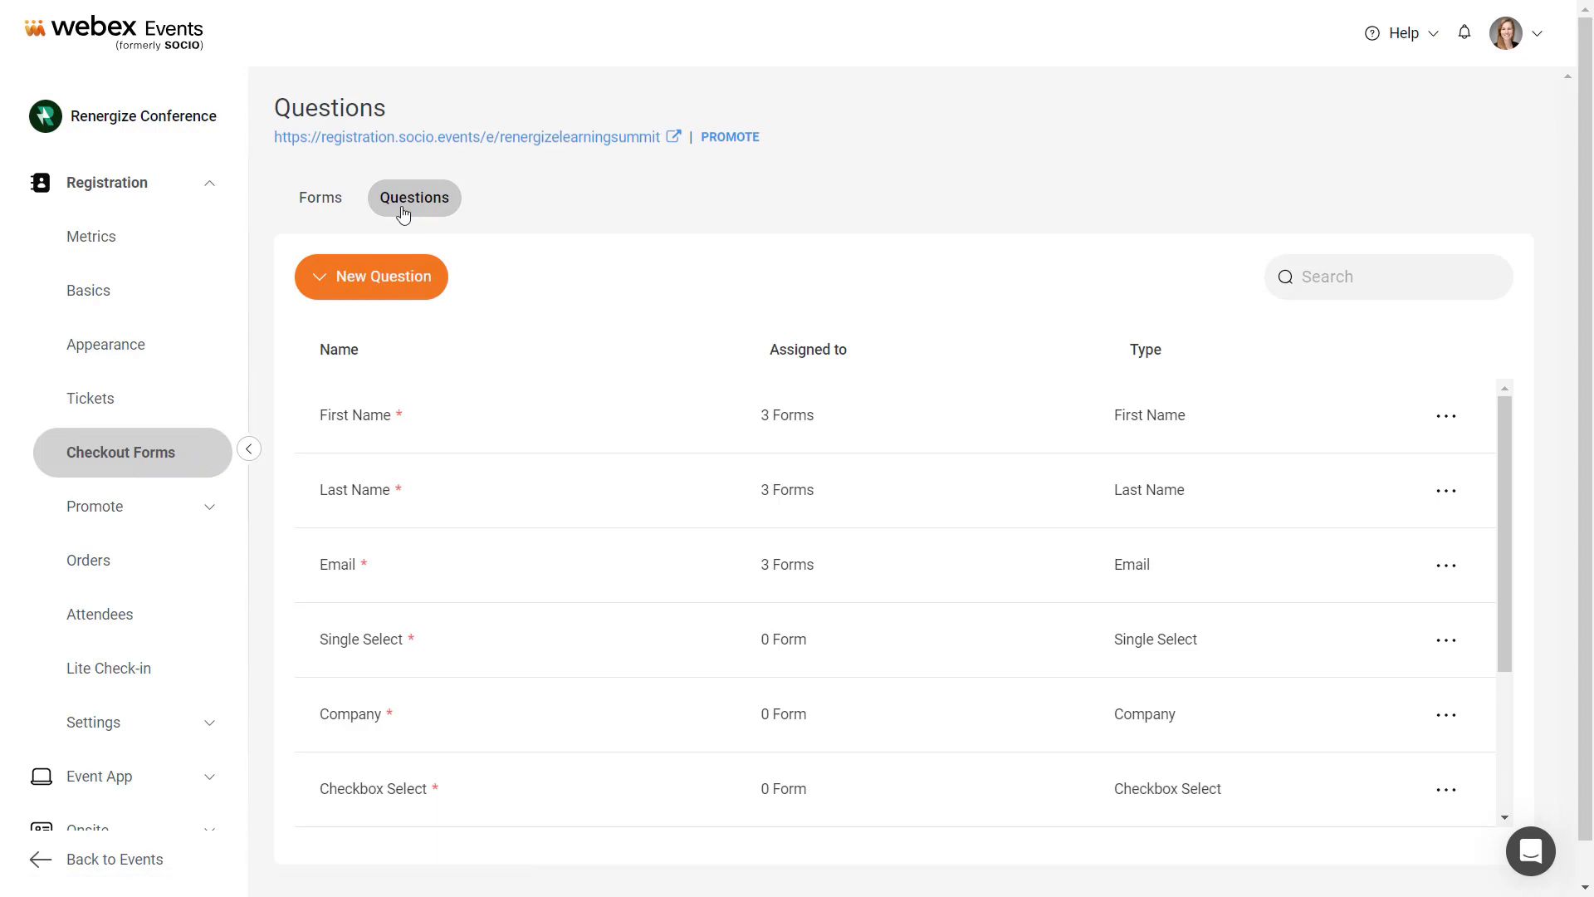
click(419, 283)
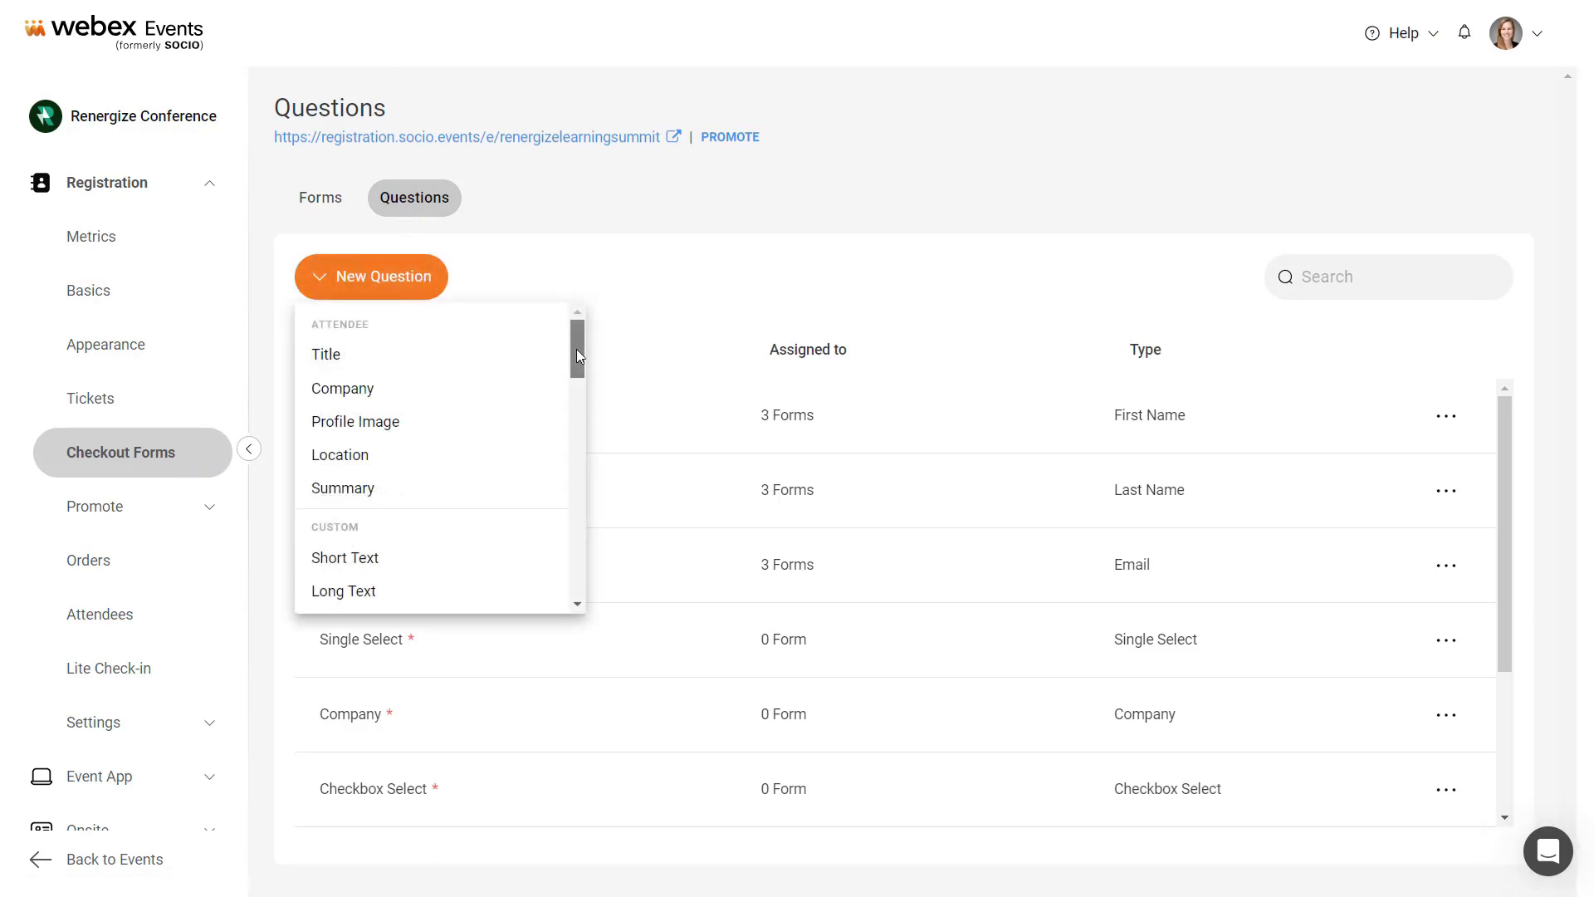
drag(576, 348, 567, 595)
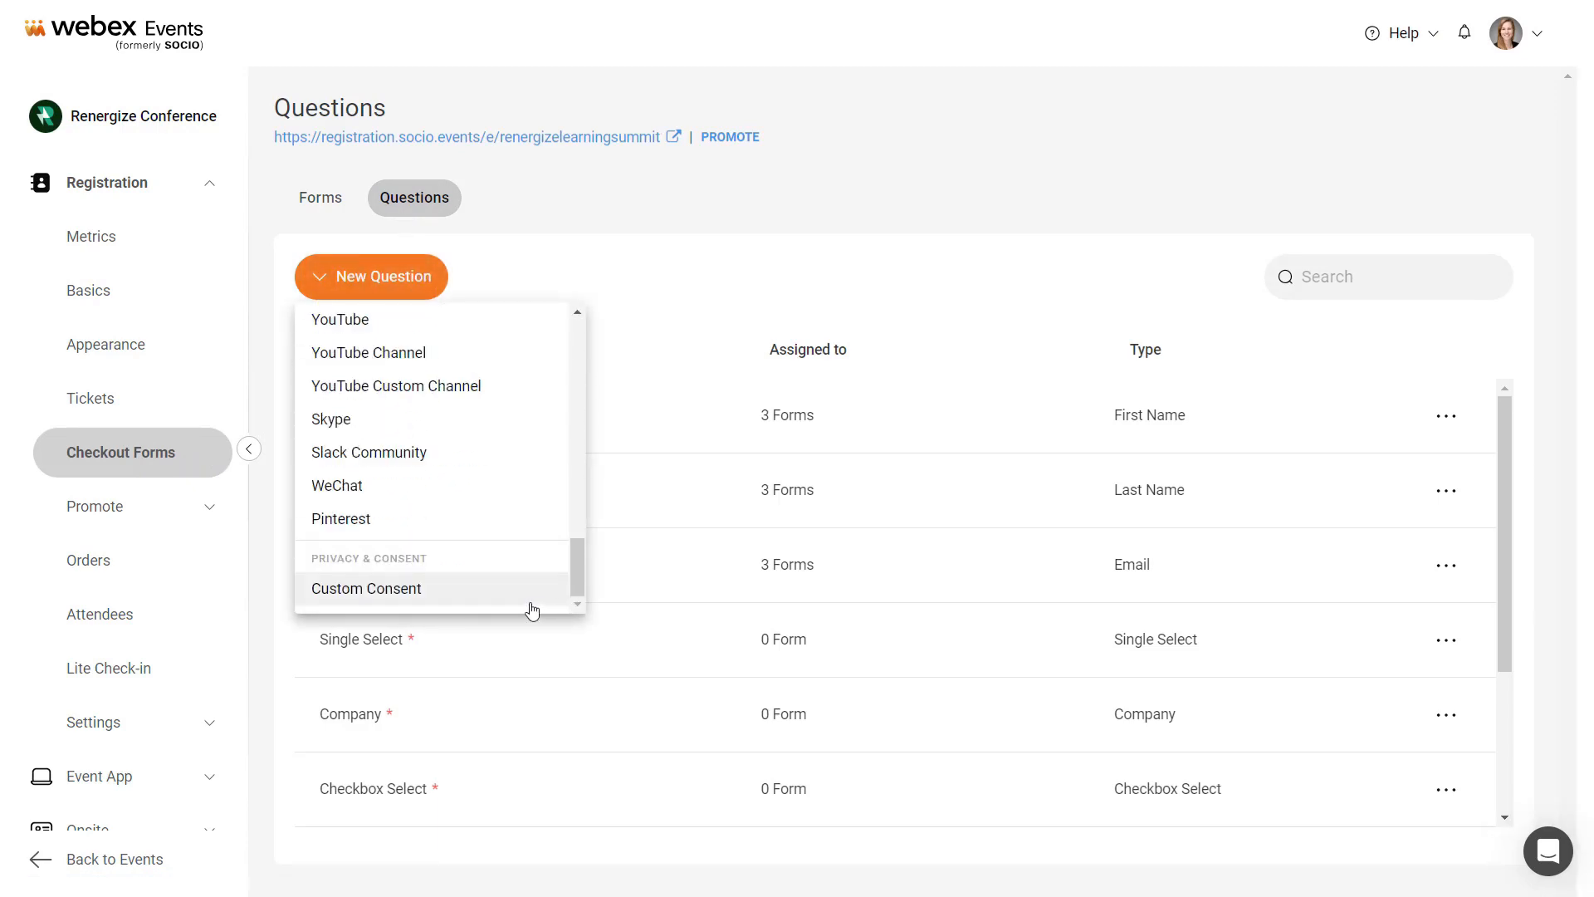
click(534, 608)
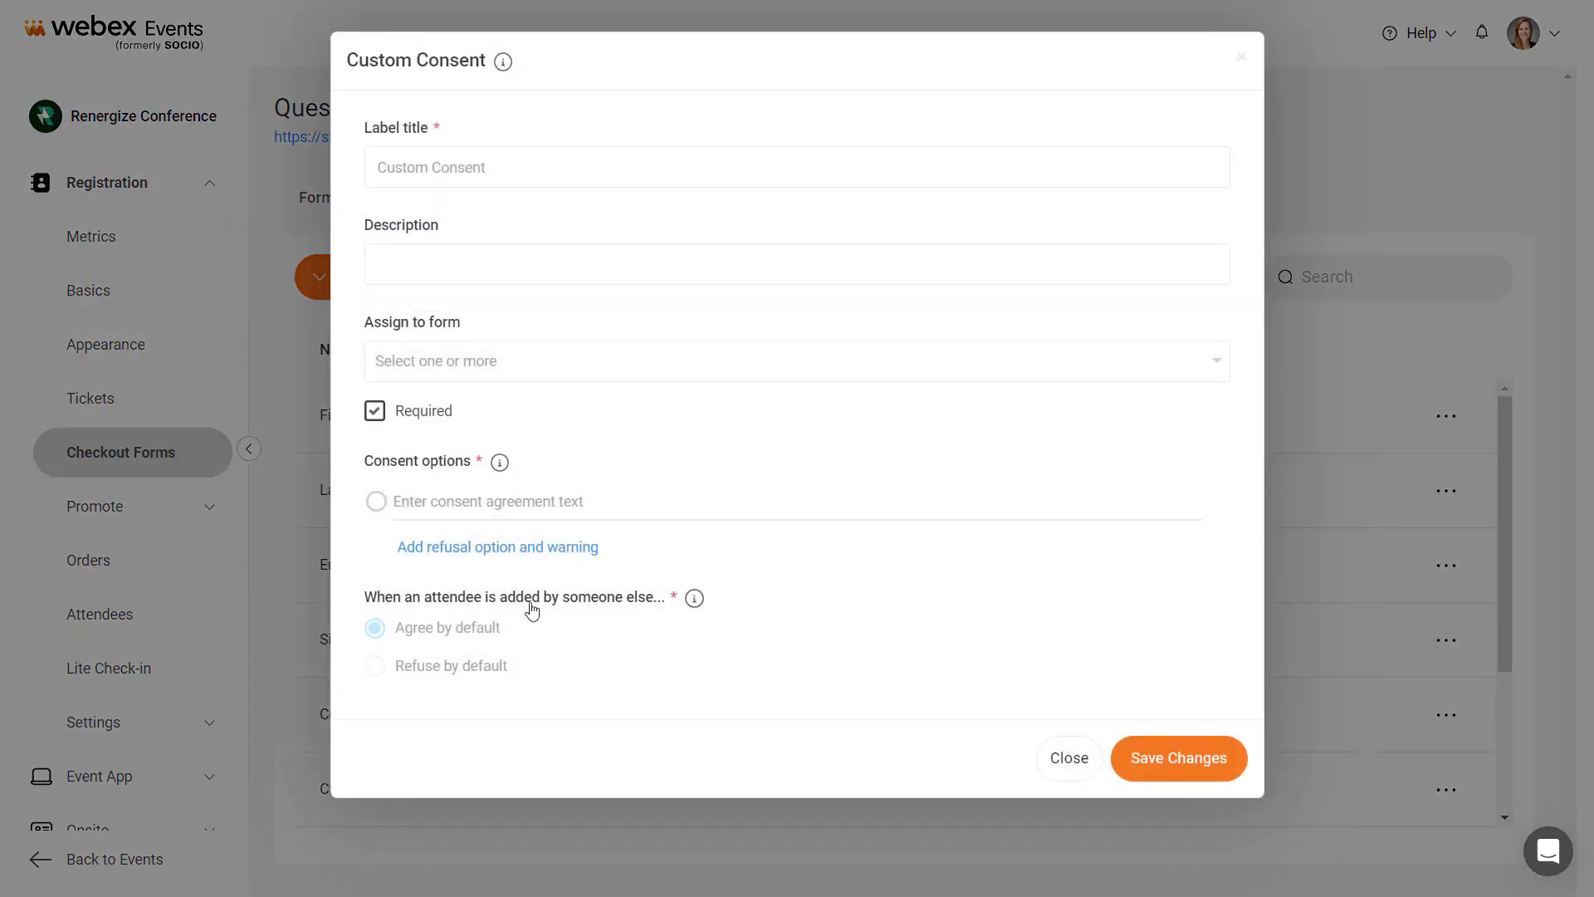
Step: Title the consent question "Renergize newsletter" with the description "We don't ever sell or give attendee information to third parties. Read our privacy policy on renergize.com."
click(620, 168)
text(Renergize newsletter)
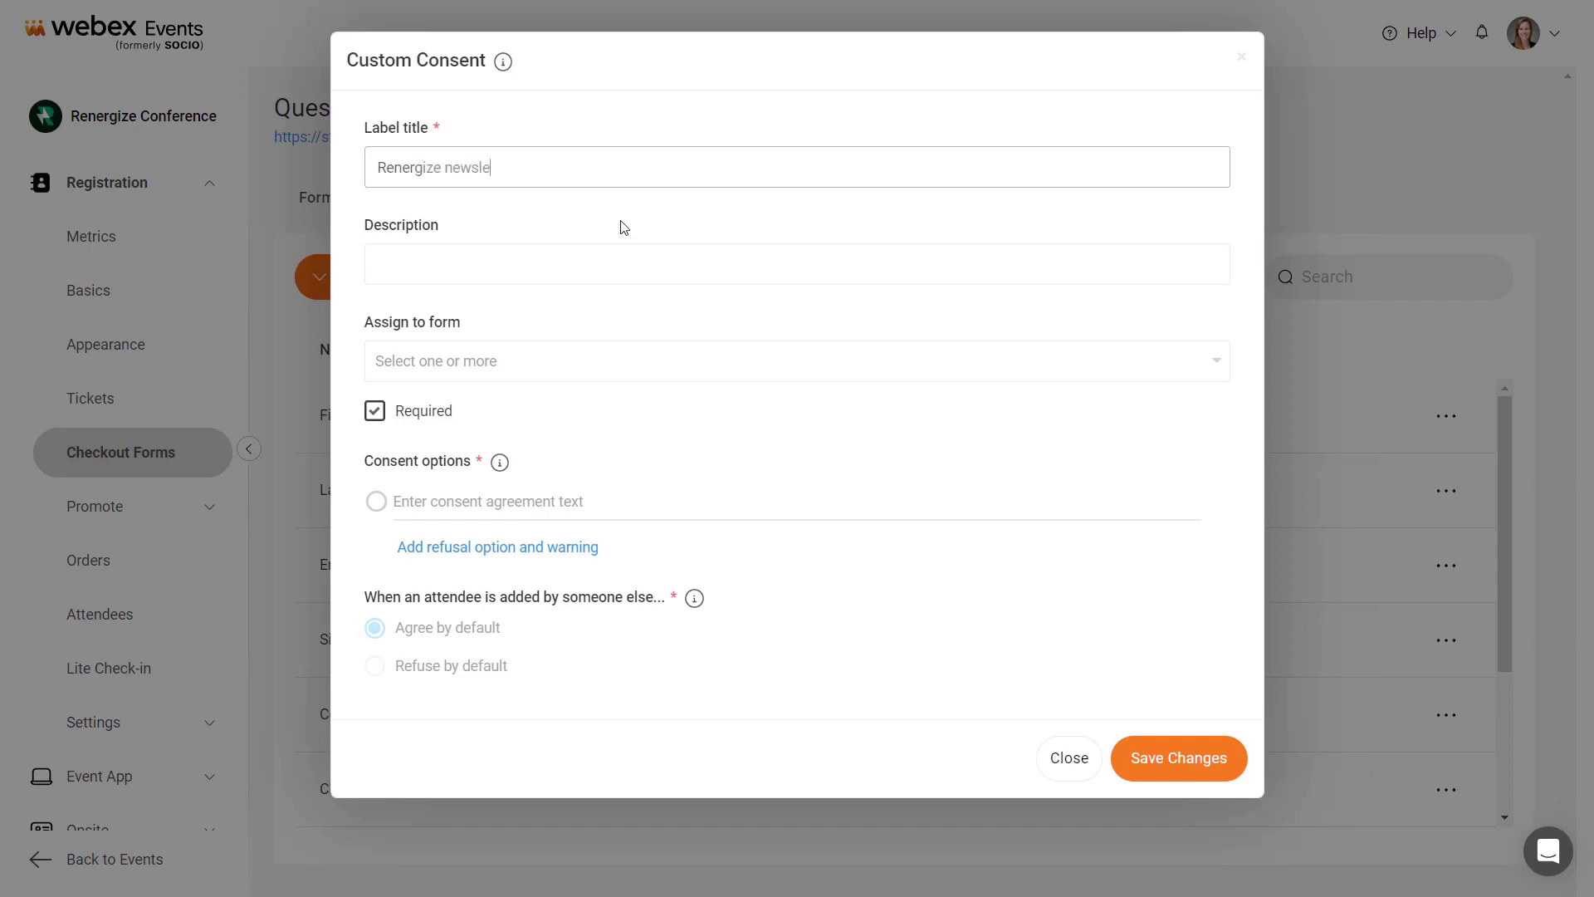
click(619, 264)
text(We don't ever sell or give attendee information to third parties. Read our privacy policy on renergize.com)
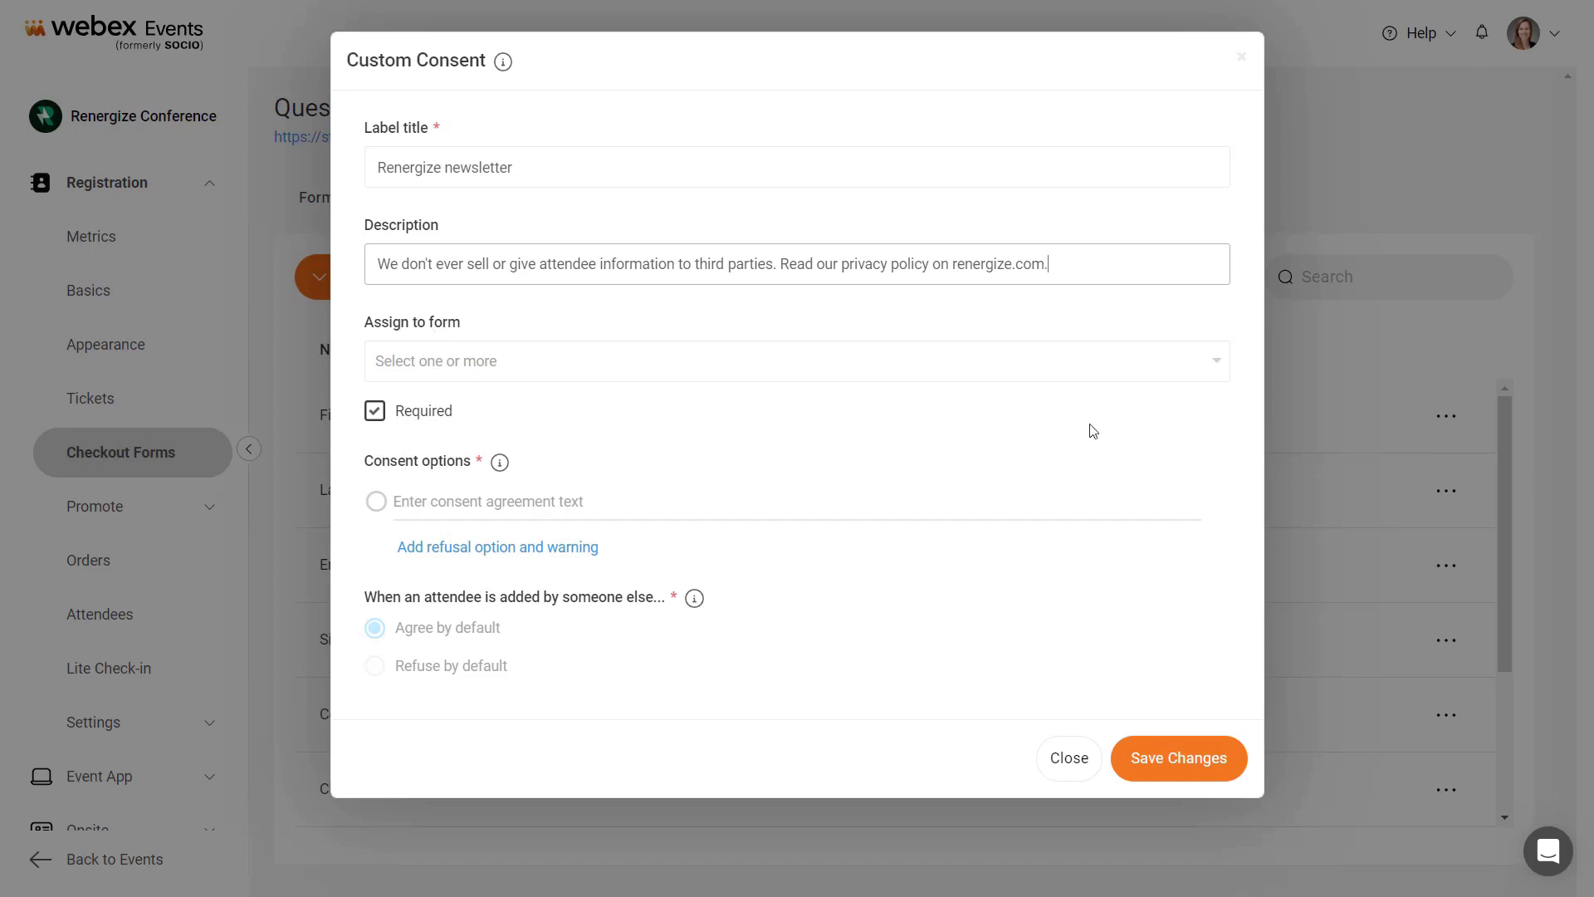
Step: Assign the consent question to the Default Form, In-Person Admission and Virtual Admission forms
click(1199, 366)
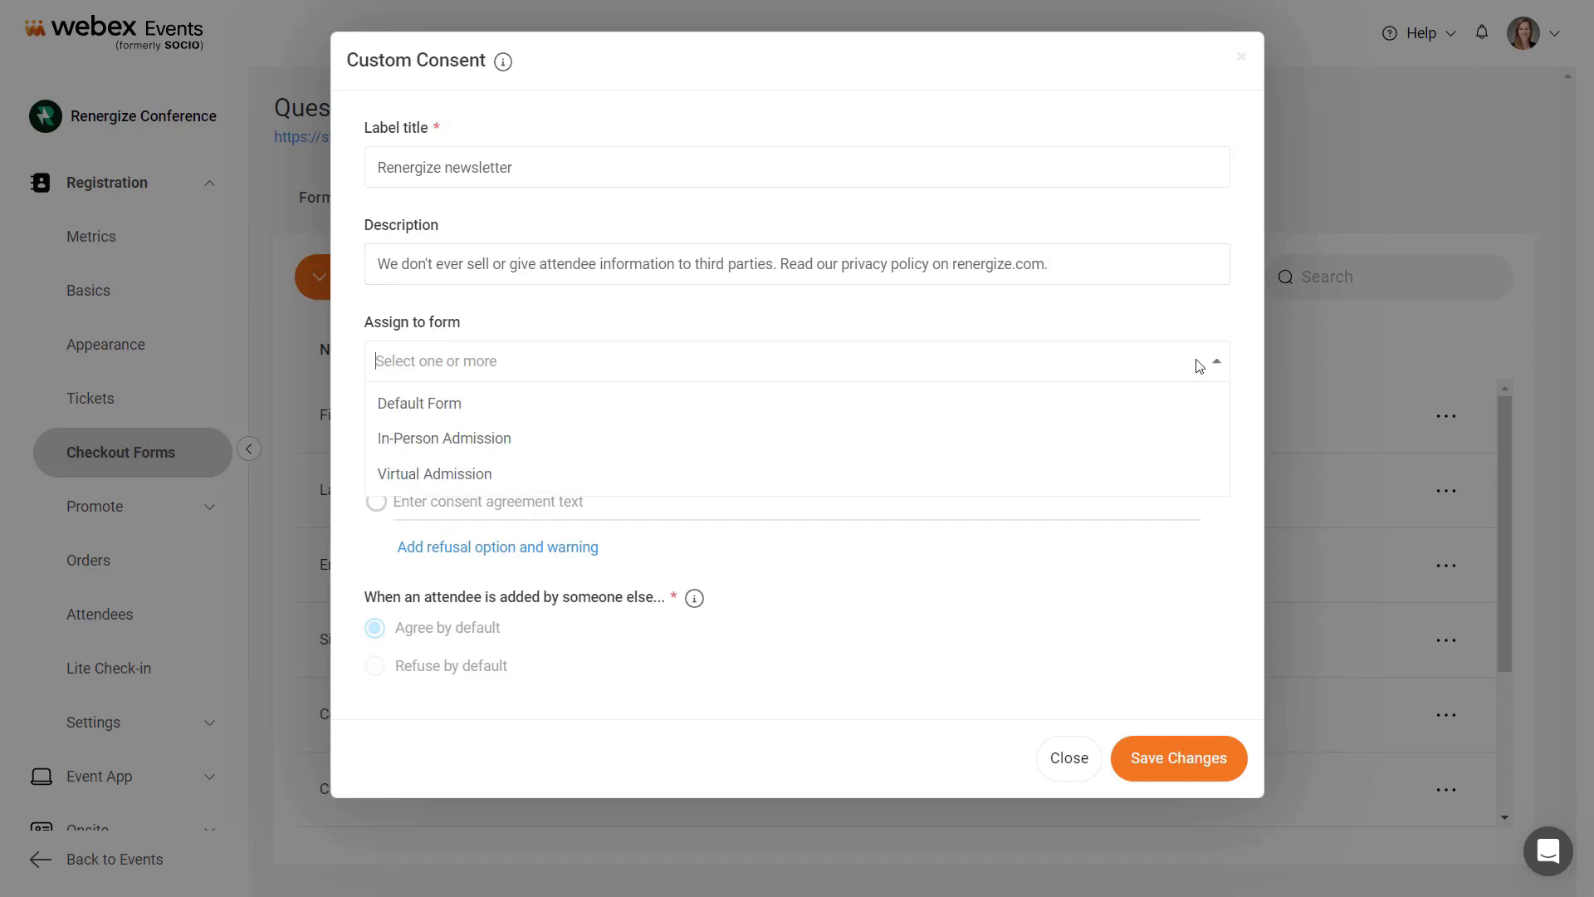
click(1196, 402)
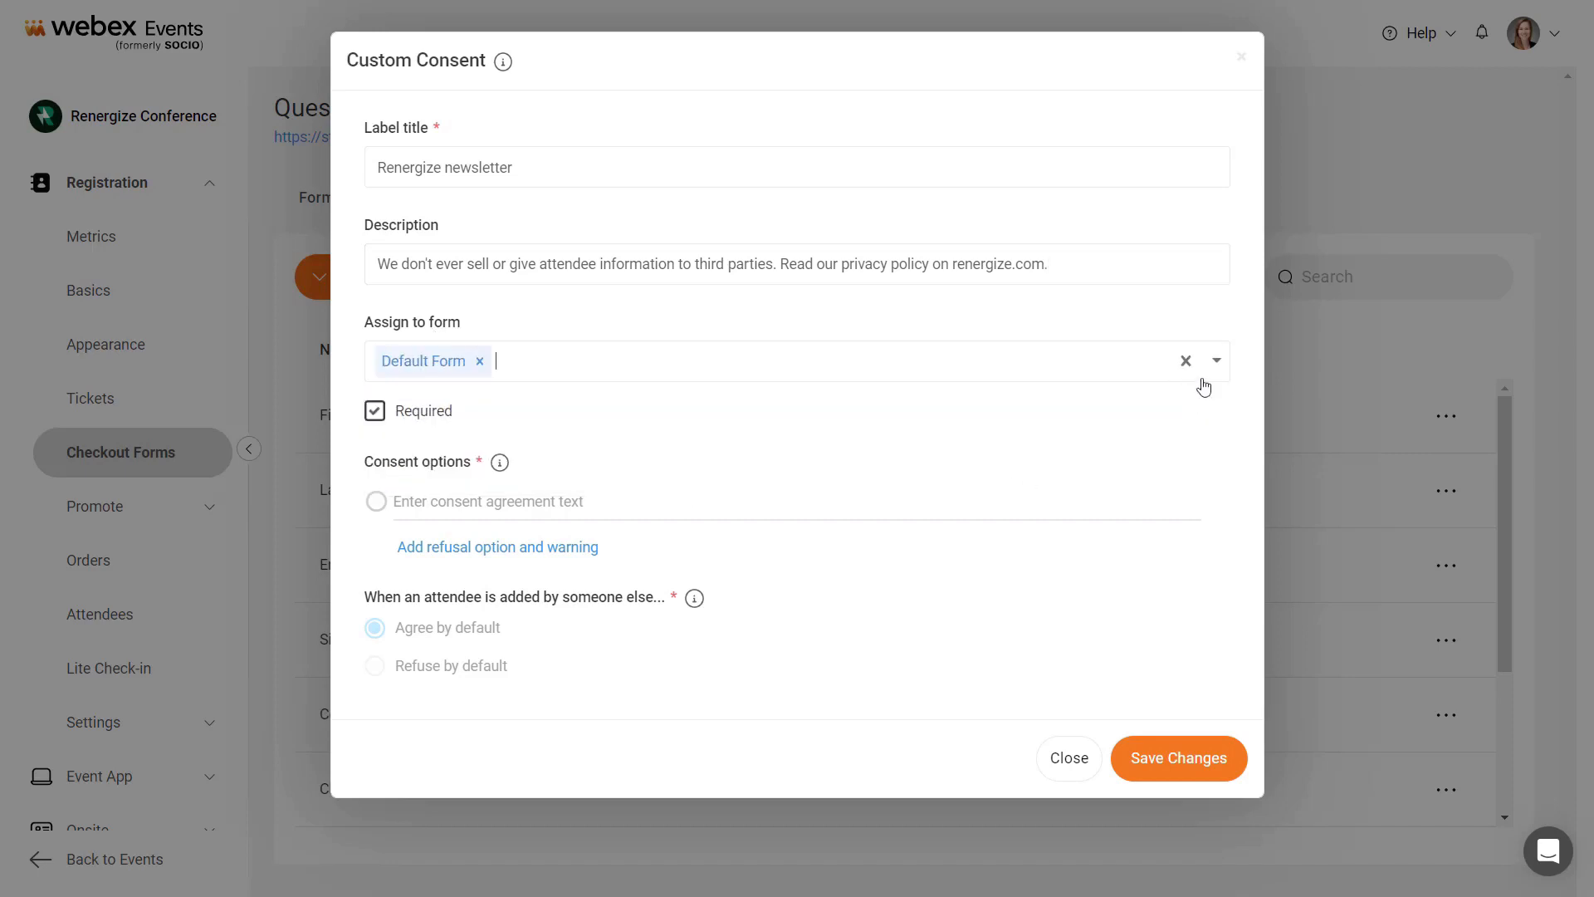
click(1213, 361)
click(1200, 410)
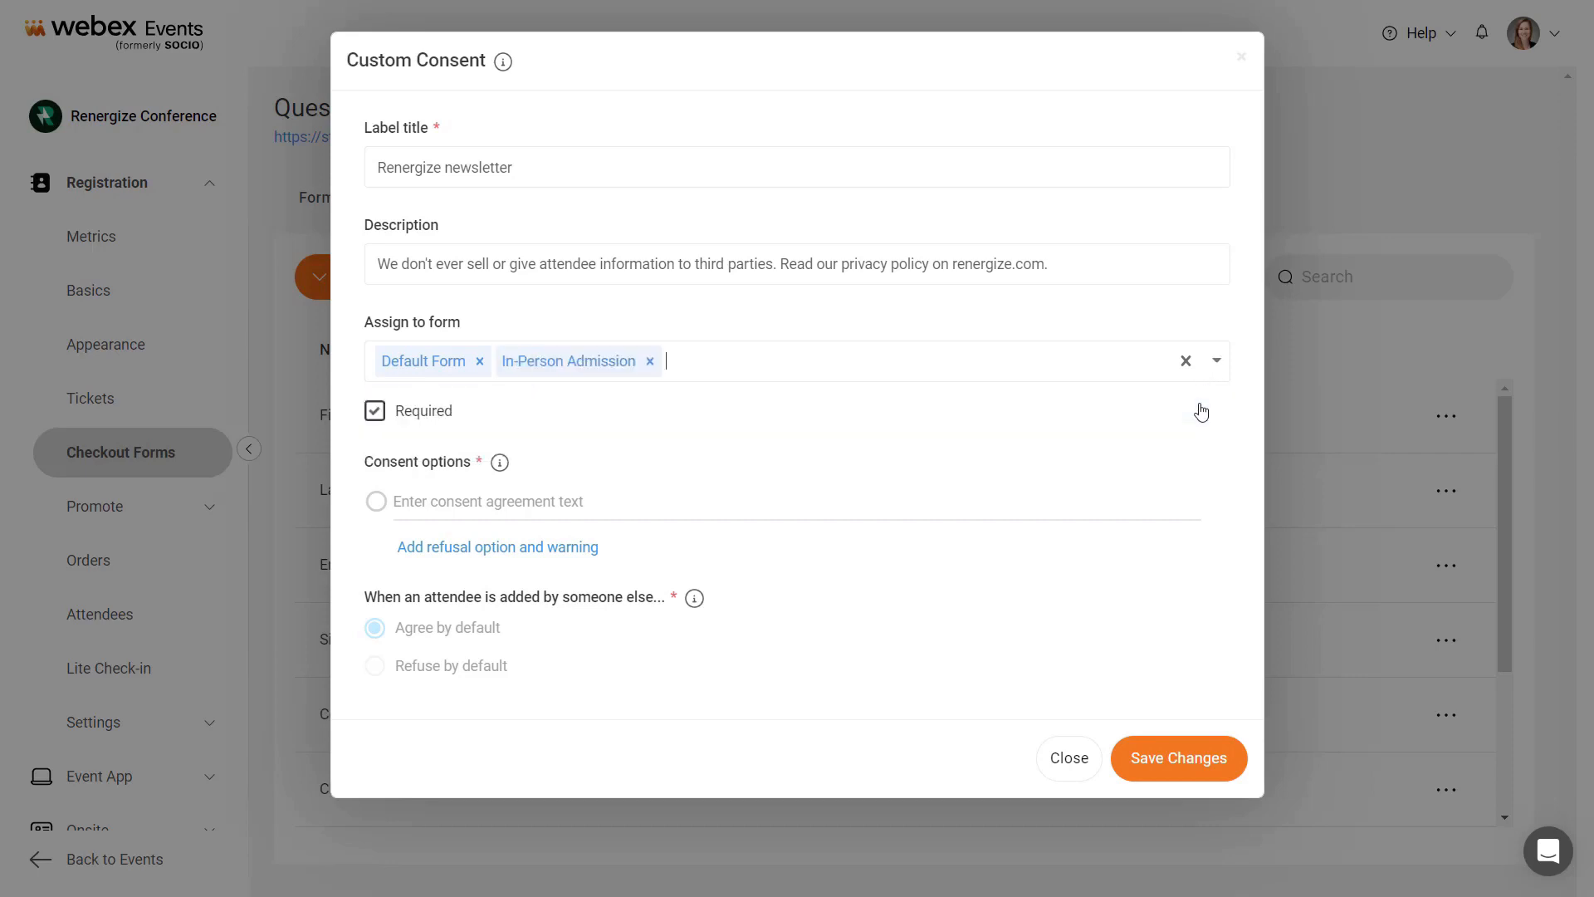
click(1213, 363)
click(1203, 406)
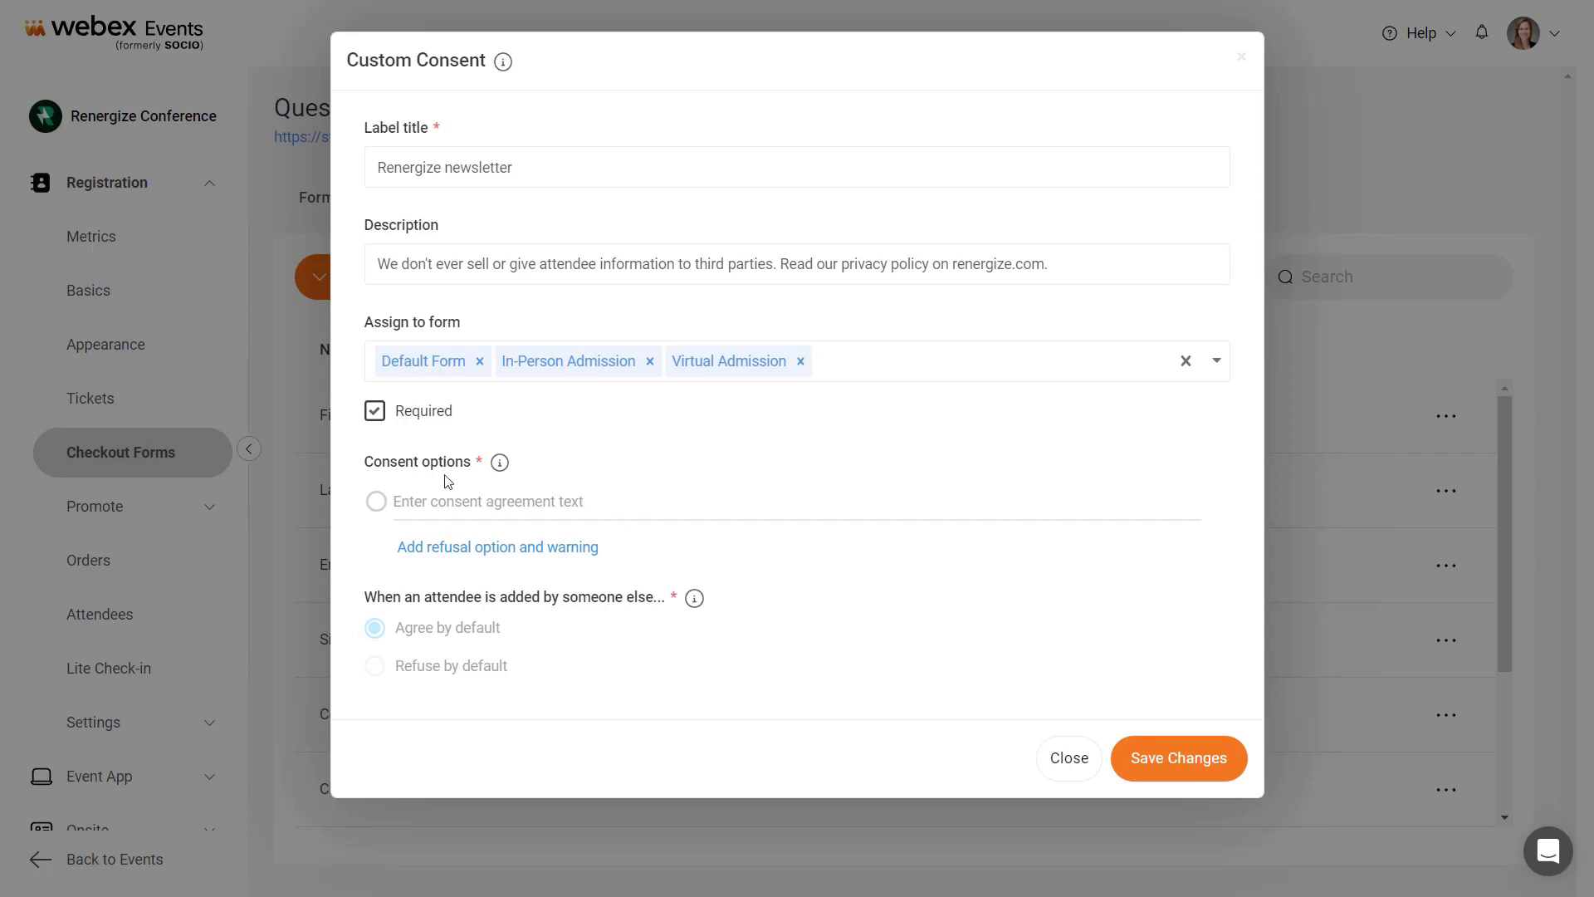
Step: Keep the consent question required and enter "Sign me up for your newsletter!" as its agreement text
click(372, 425)
click(372, 425)
click(405, 501)
text(Sign me up f)
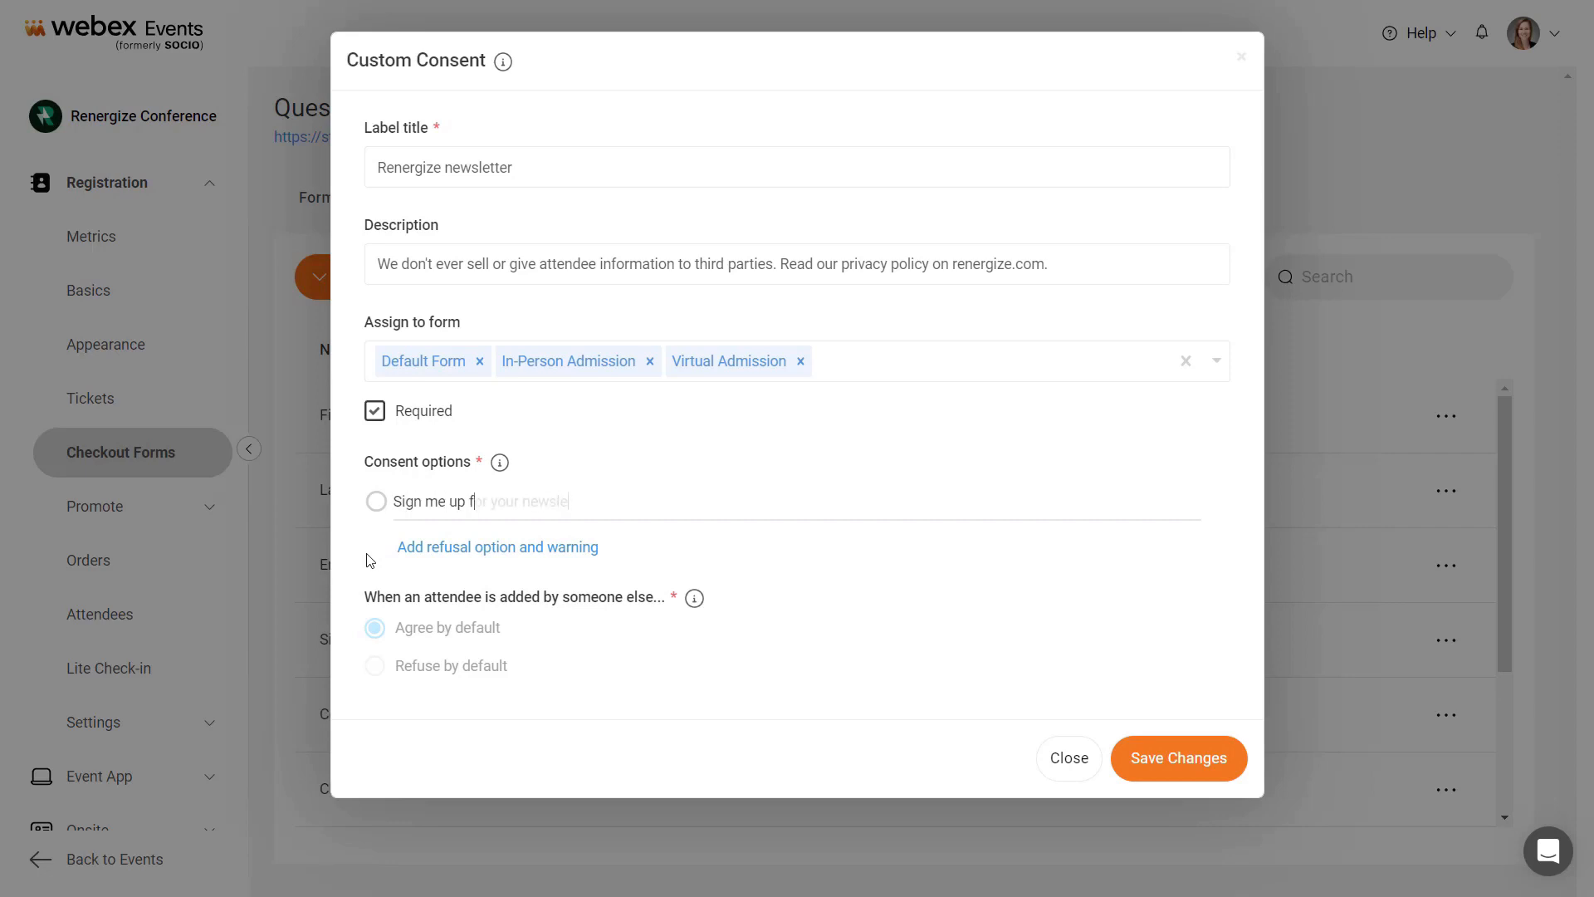
text(or your newsletter!)
Step: Add the refusal option "I don't want to sign up for the newsletter." with the warning "You may miss out on exclusive offers and news."
click(404, 549)
text(I don't want to sign up for the newsle)
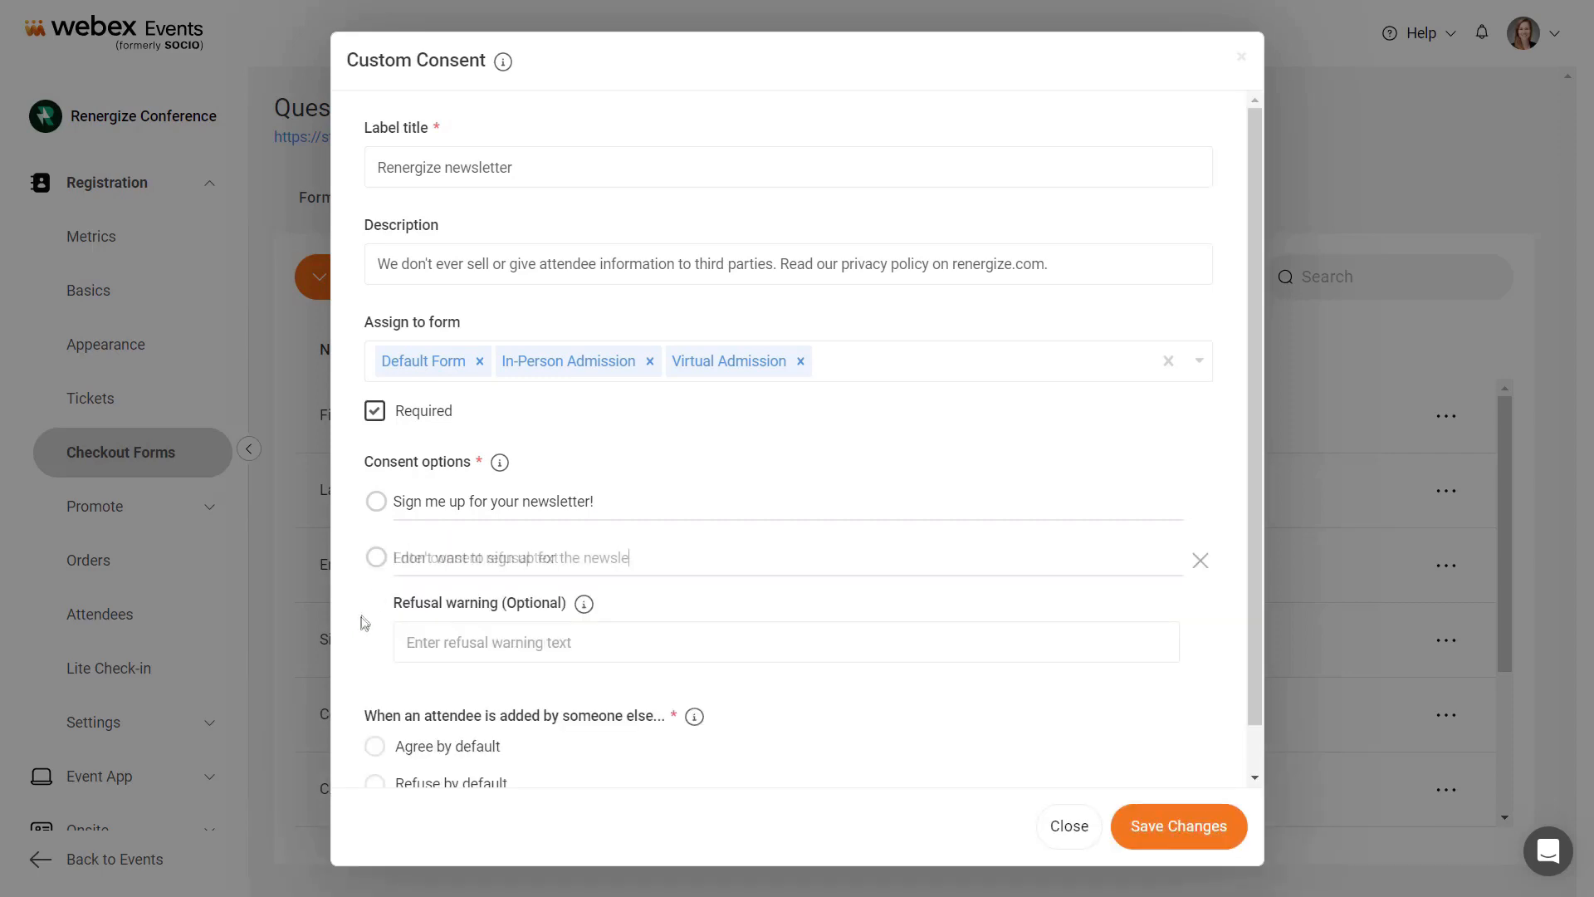
text(tter.)
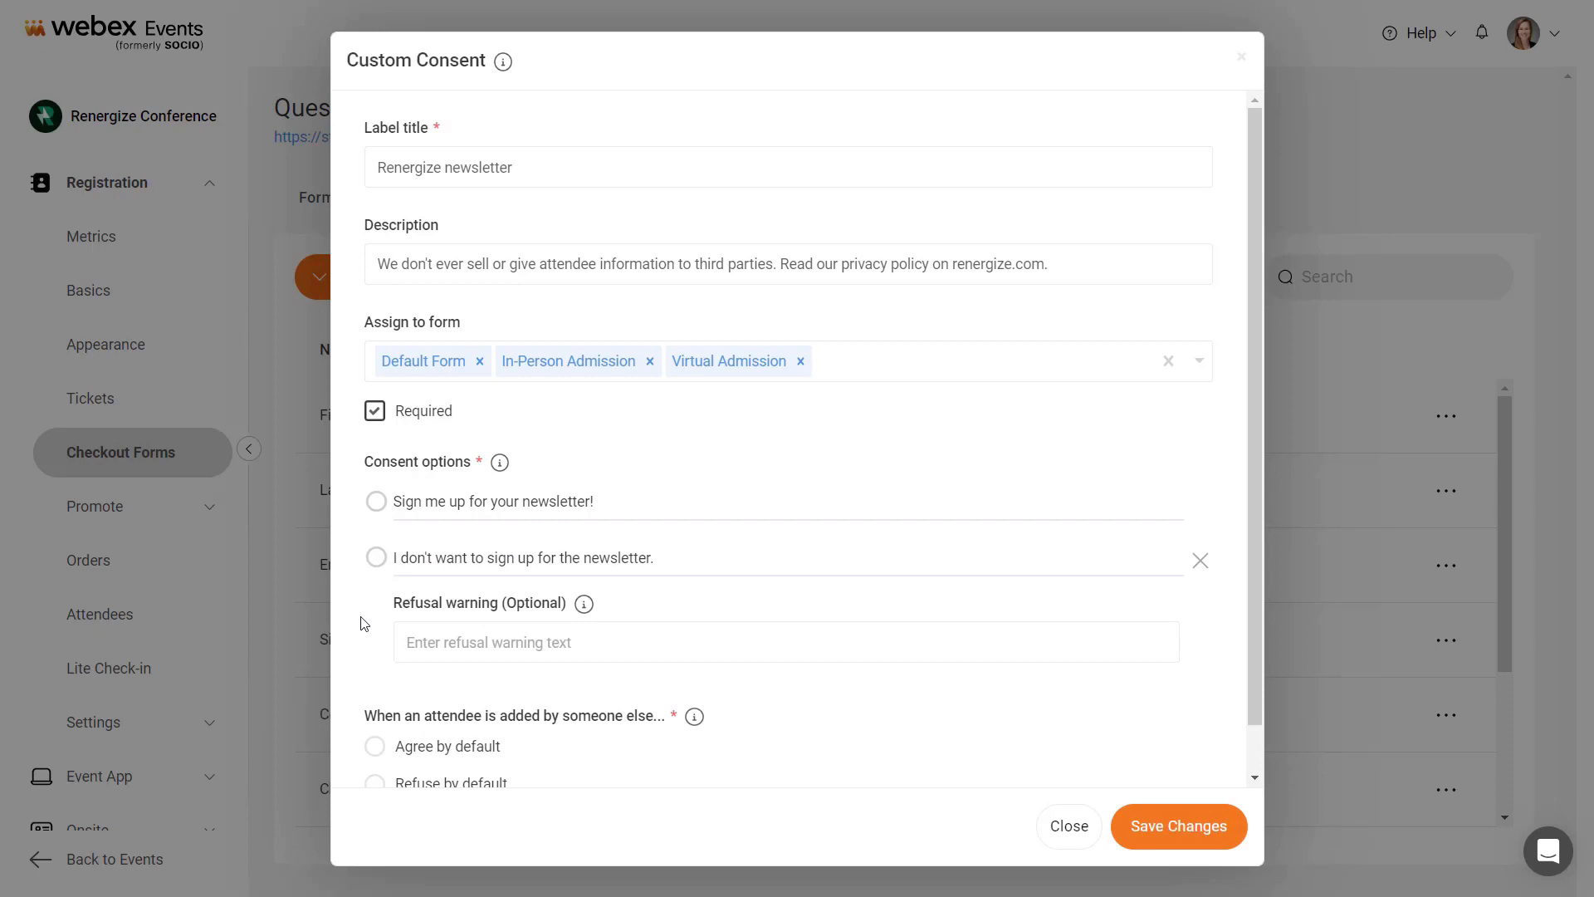
click(405, 641)
text(You may miss out on exclusive offers and news.)
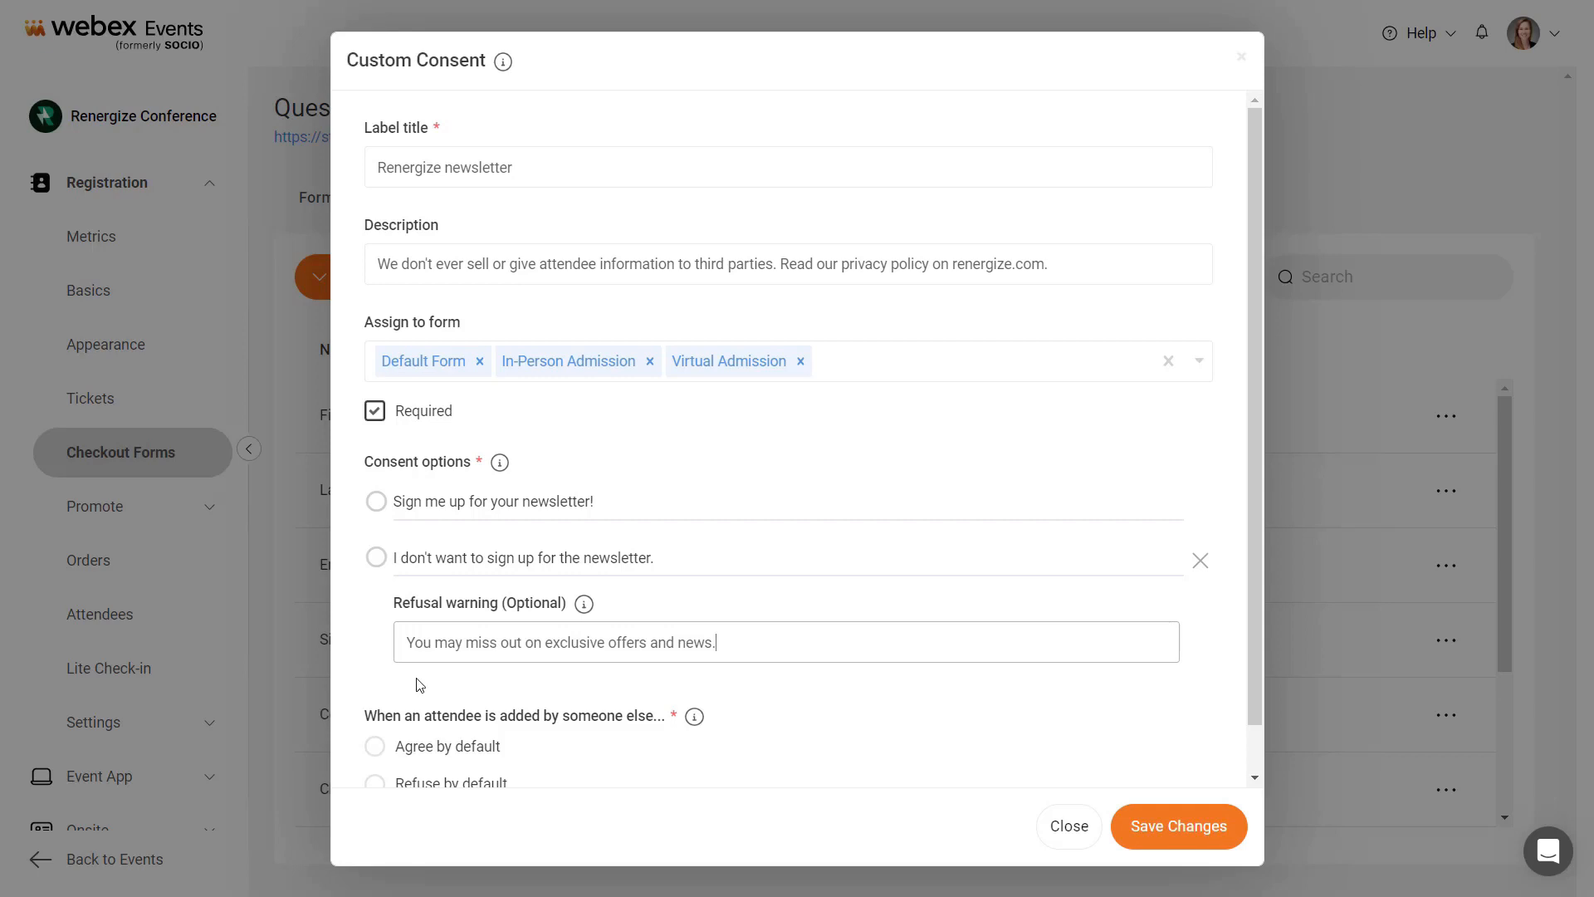
Step: Set the consent to Refuse by default when an attendee is added by someone else, and save the question
scroll(797, 737, down, 1)
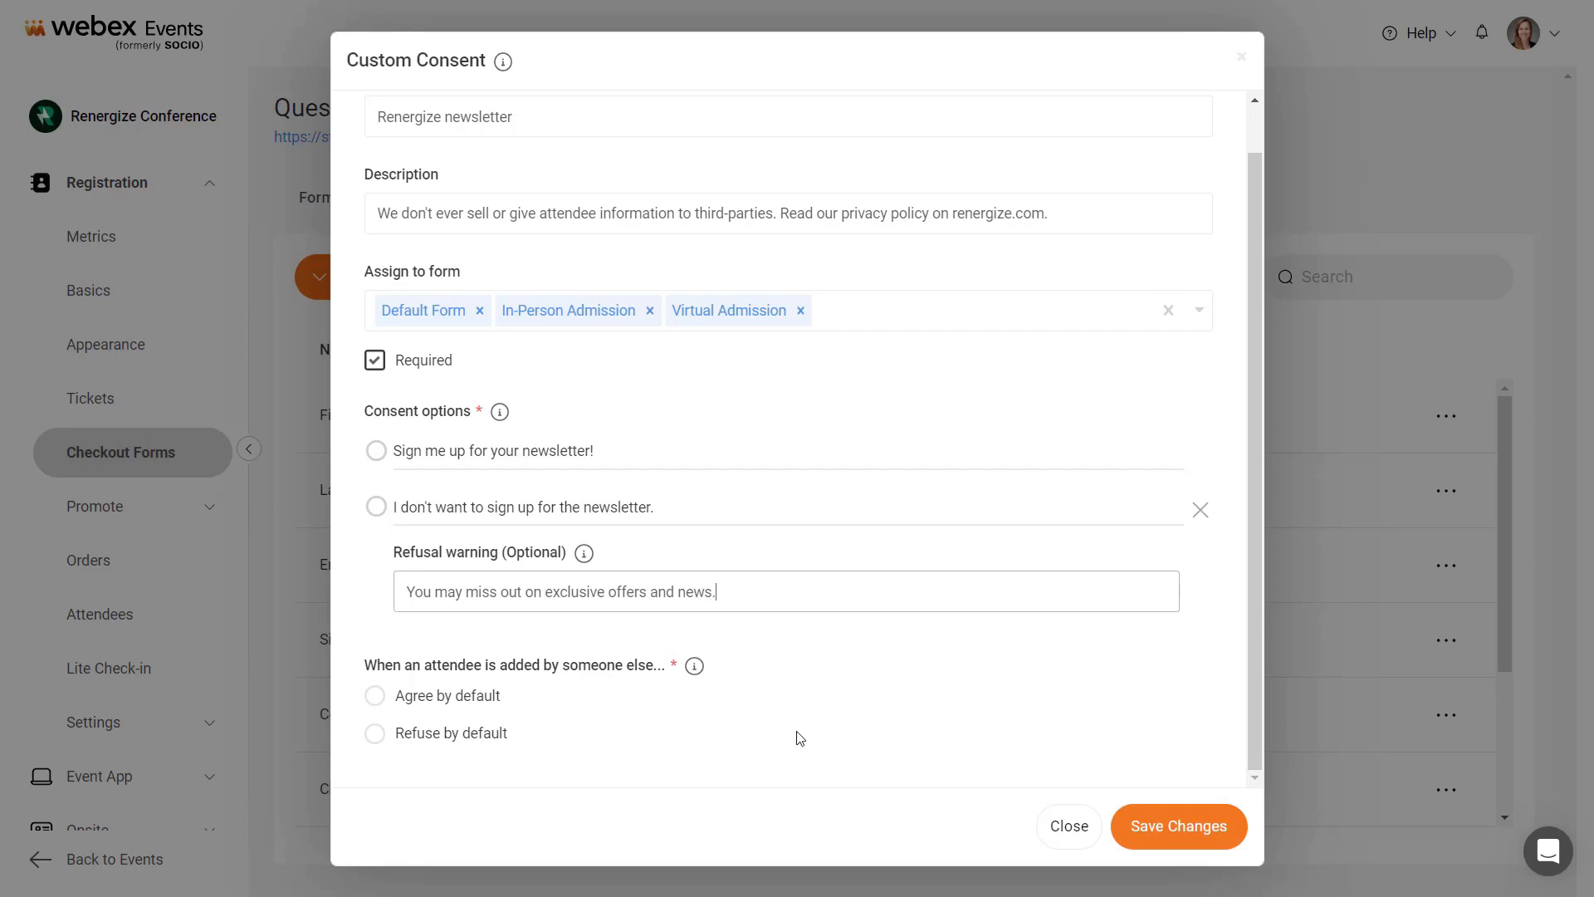
click(376, 734)
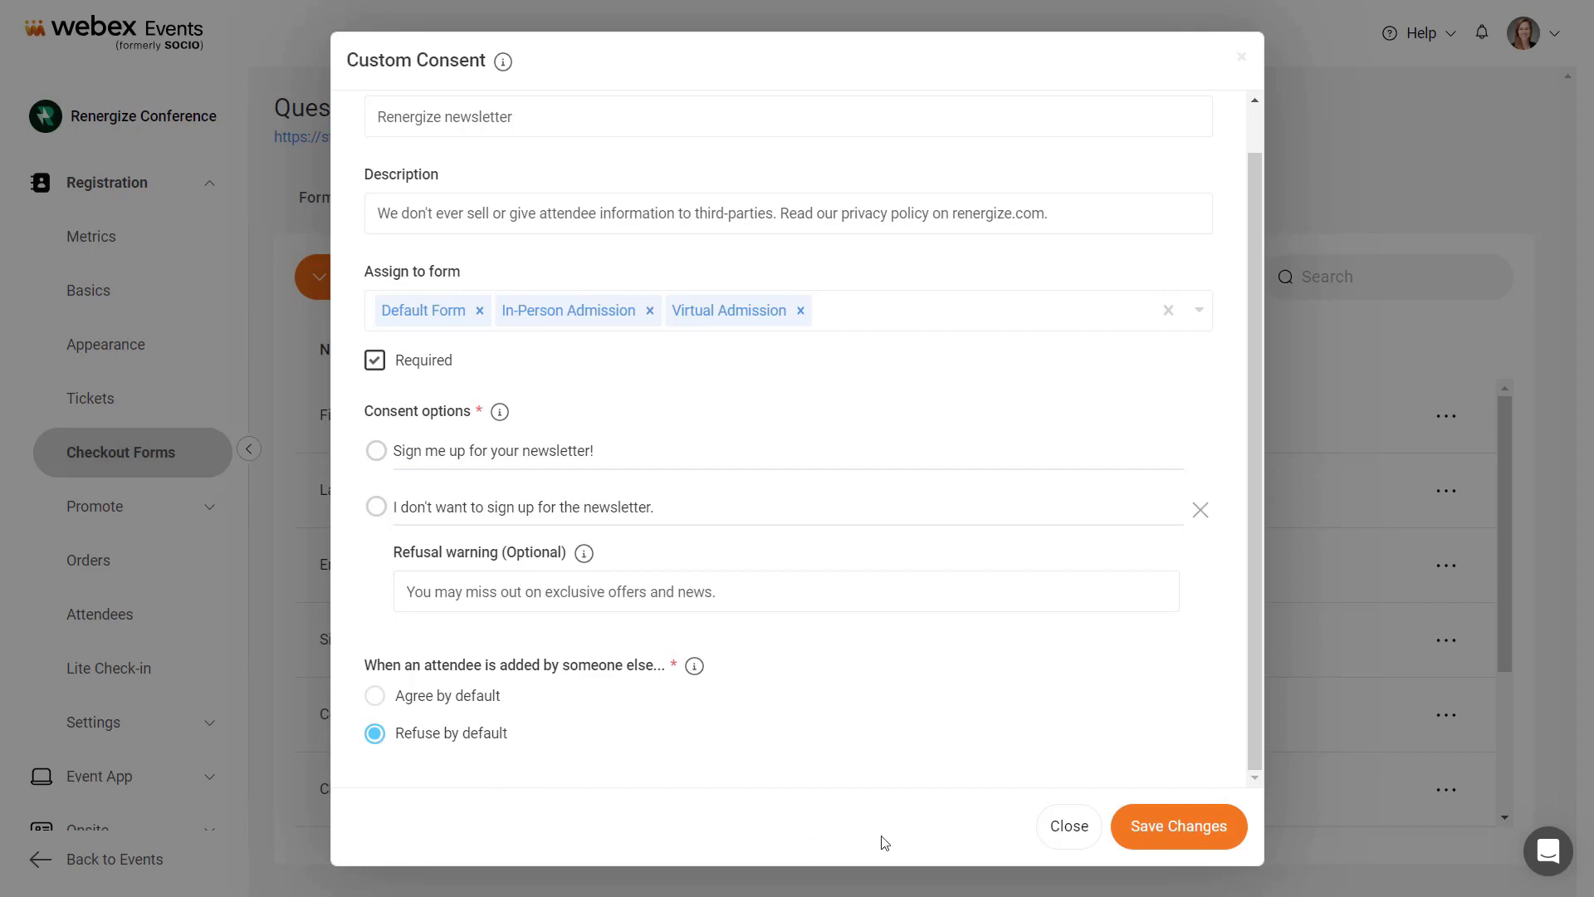
click(1124, 828)
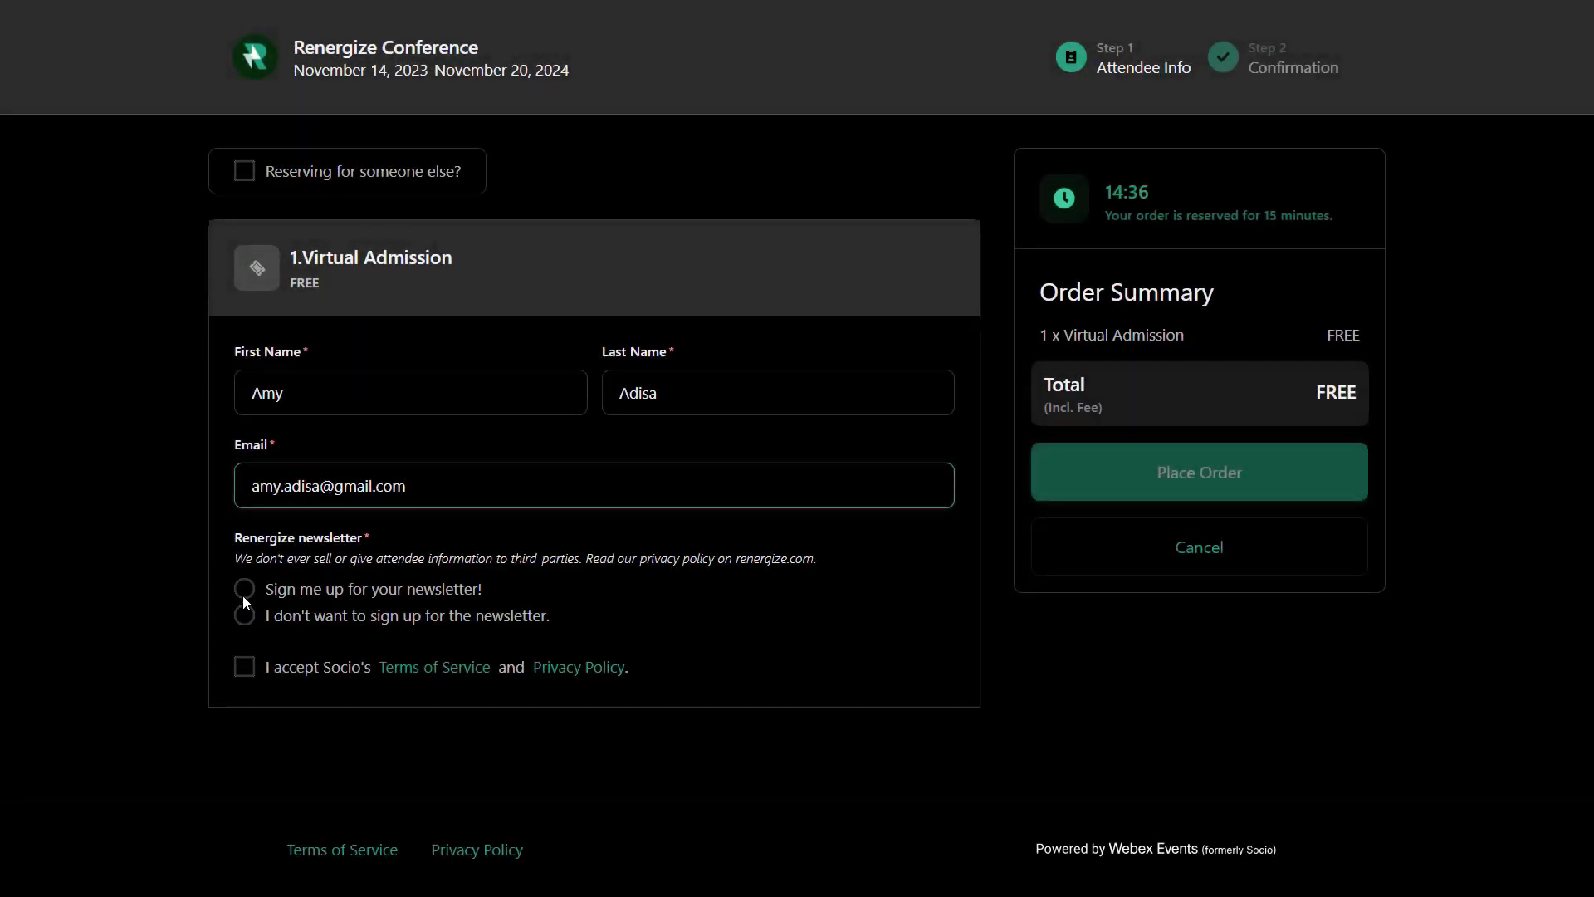
Step: On the Virtual Admission checkout page, opt in to the Renergize newsletter and accept Socio's Terms of Service and Privacy Policy
click(244, 591)
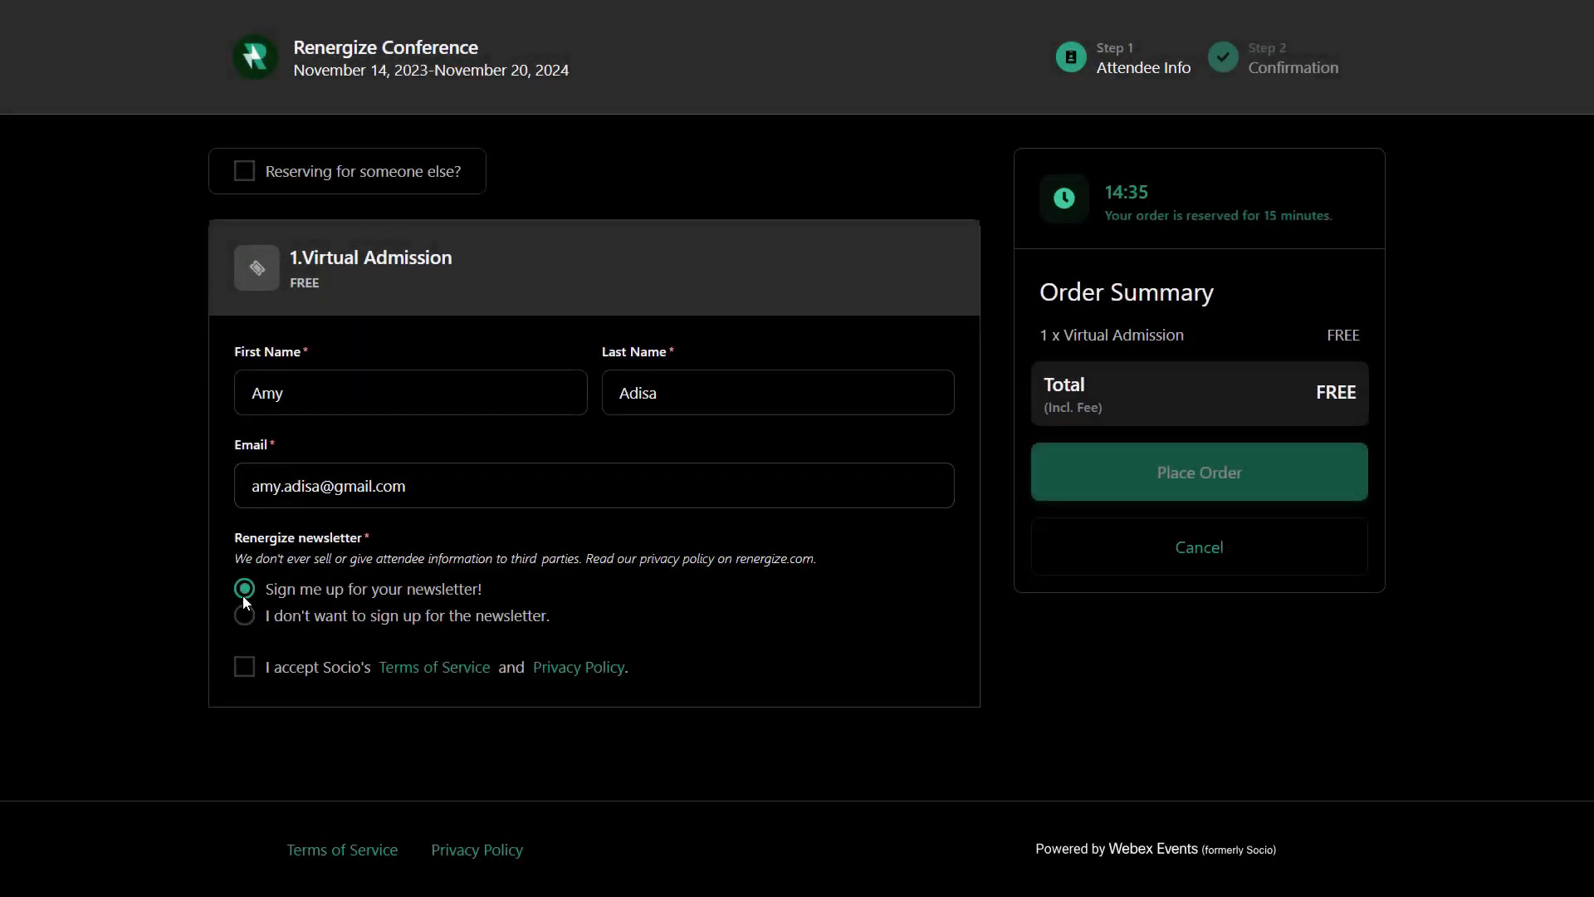
click(244, 666)
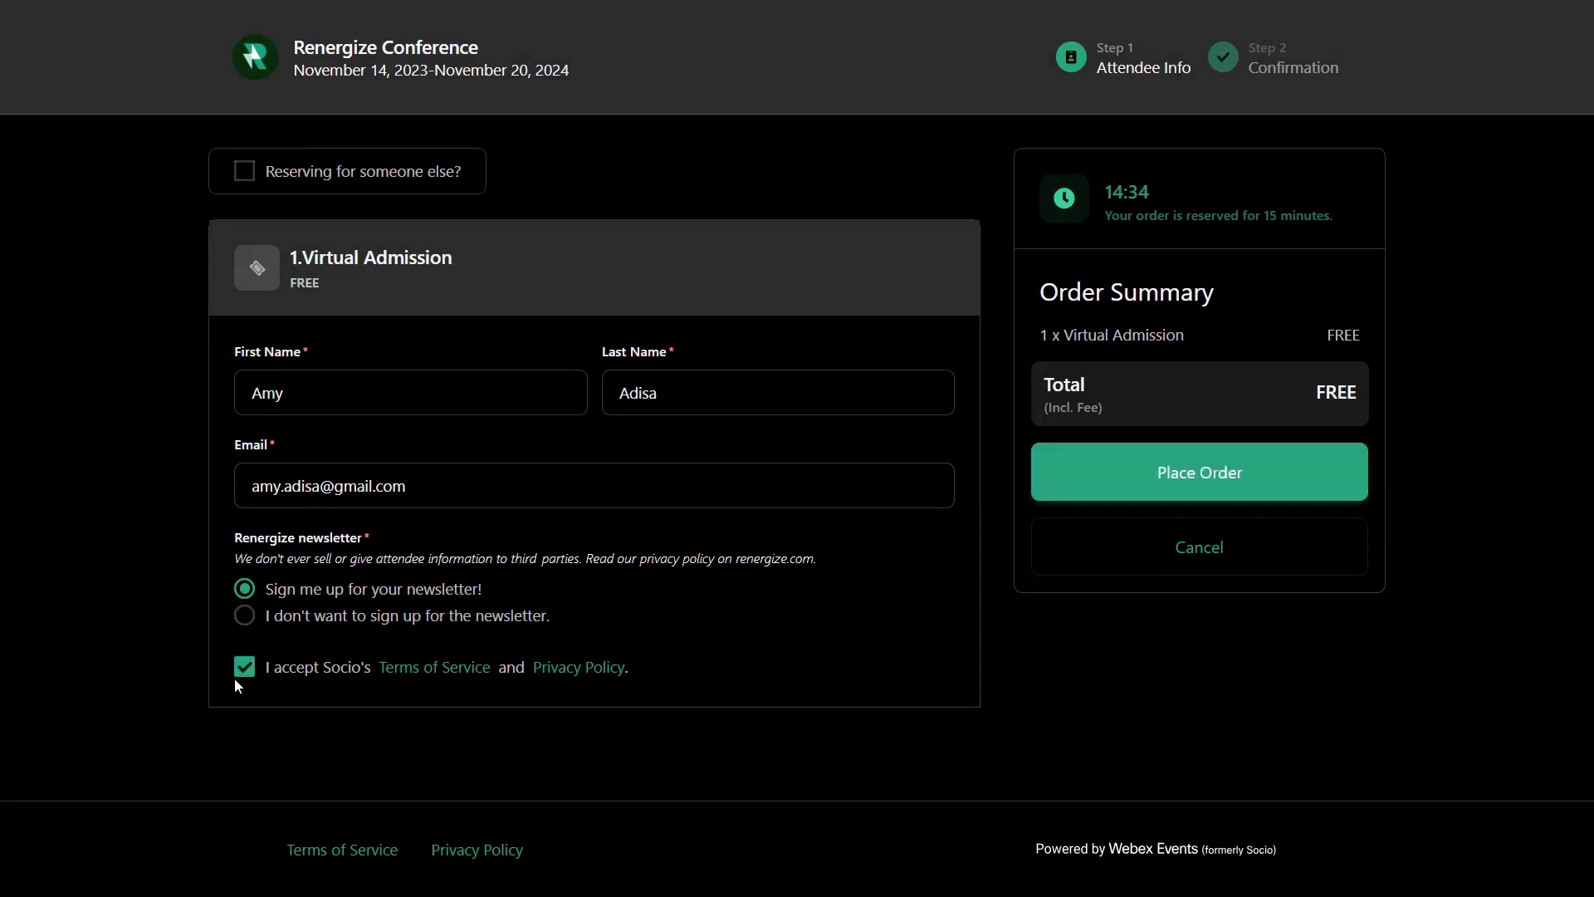